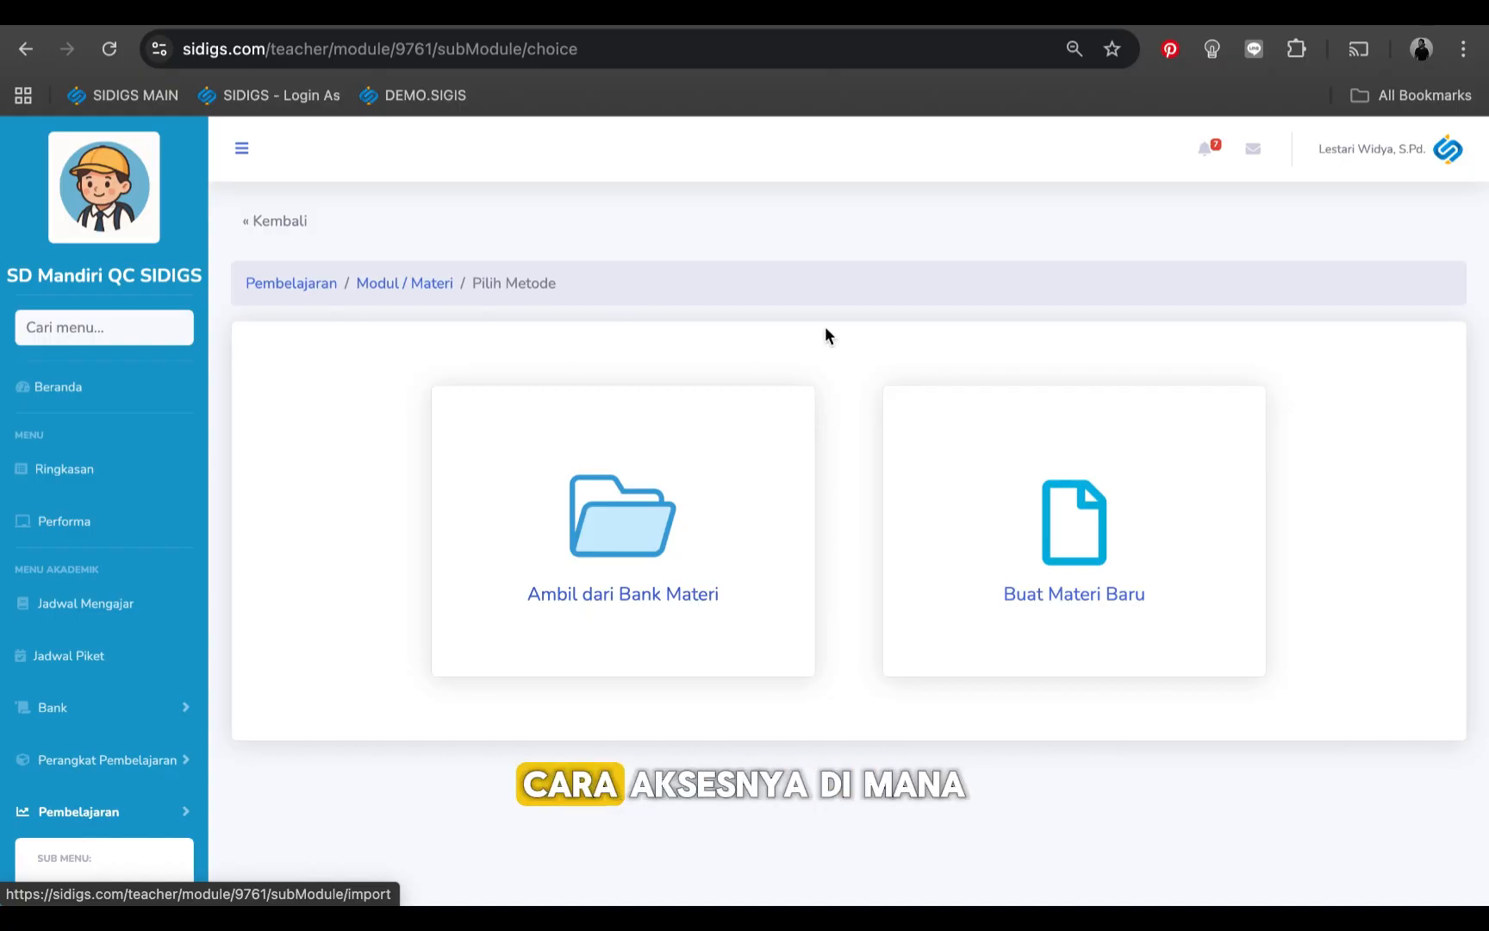
Step: Expand the Bank section and look through its Bank Soal, Bank Materi, Bank Media Belajar and Bank Tugas entries
click(149, 714)
scroll(148, 712, down, 3)
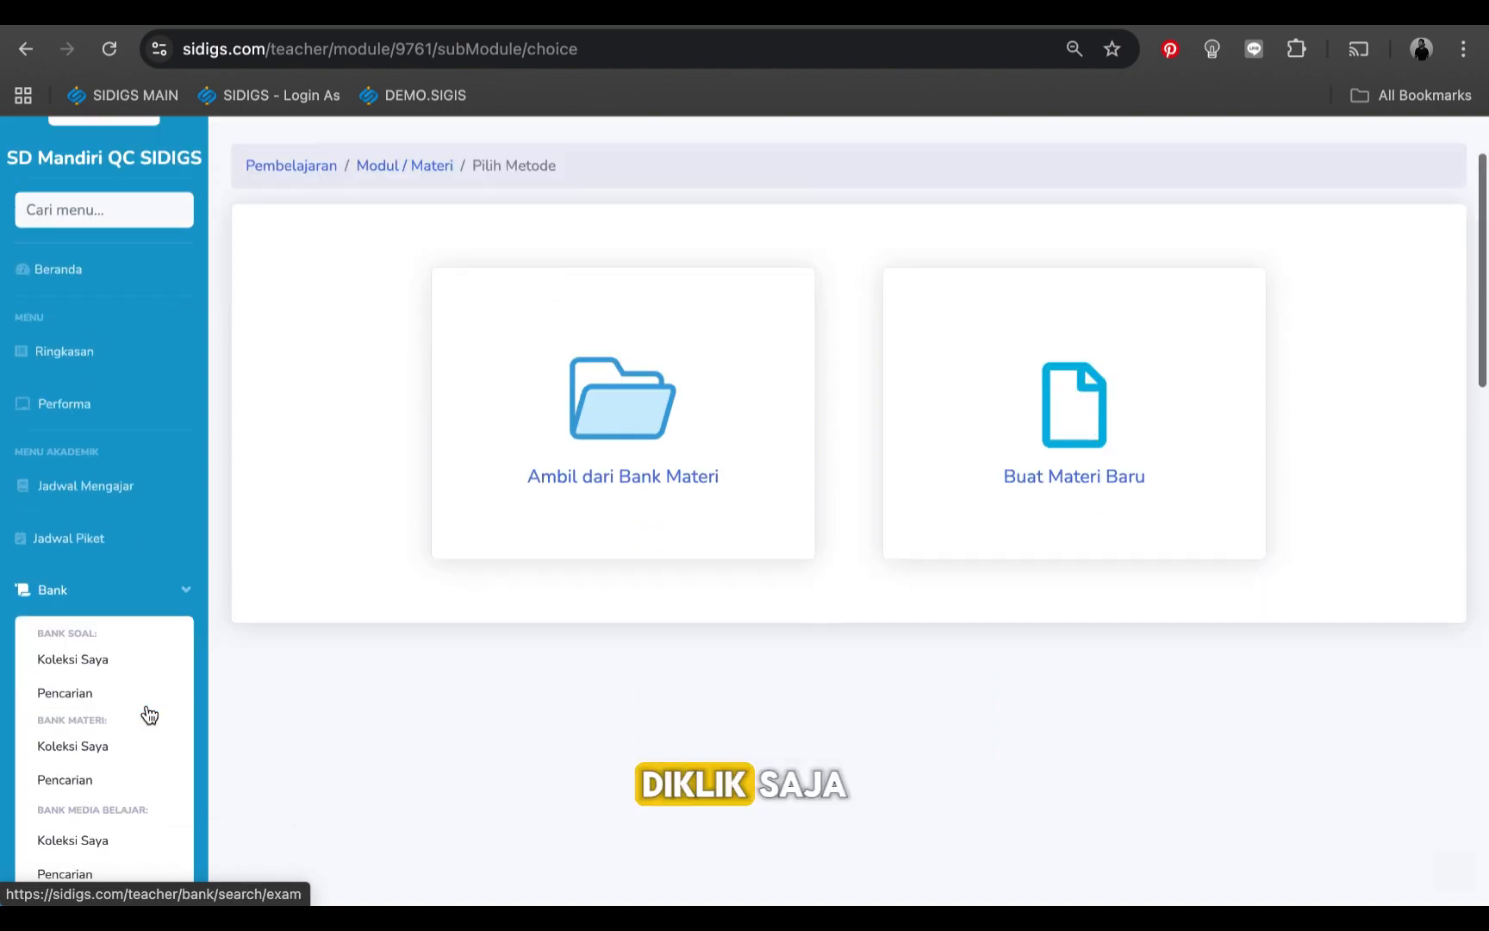
scroll(147, 705, down, 2)
scroll(161, 586, down, 1)
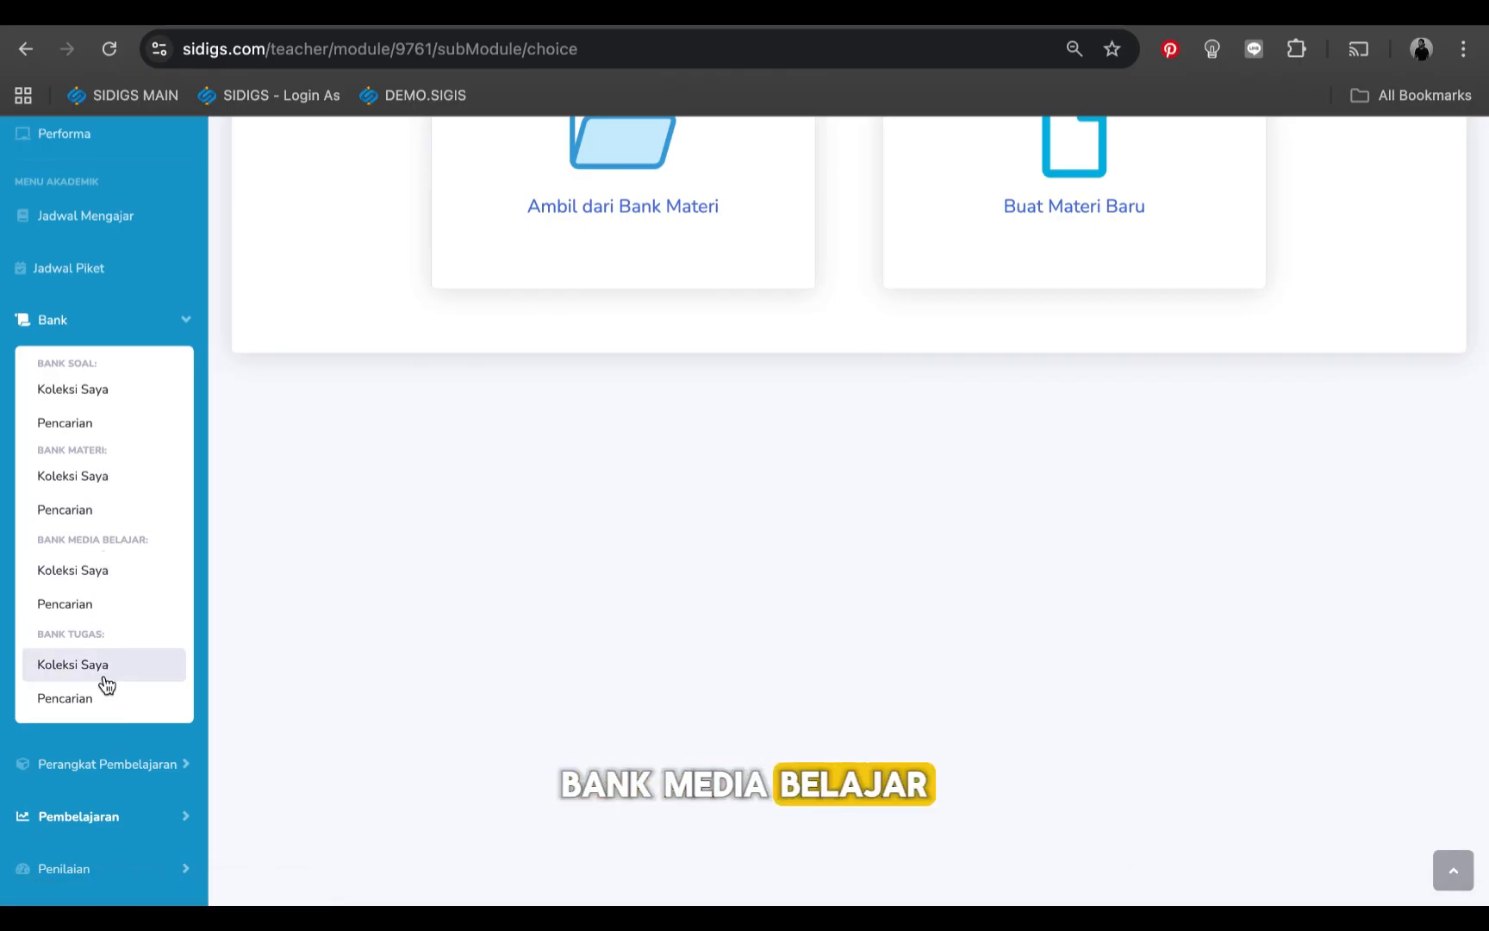
scroll(134, 448, up, 5)
Step: Search the navigation menu for "bank" and open Koleksi Saya under Bank Soal
click(112, 332)
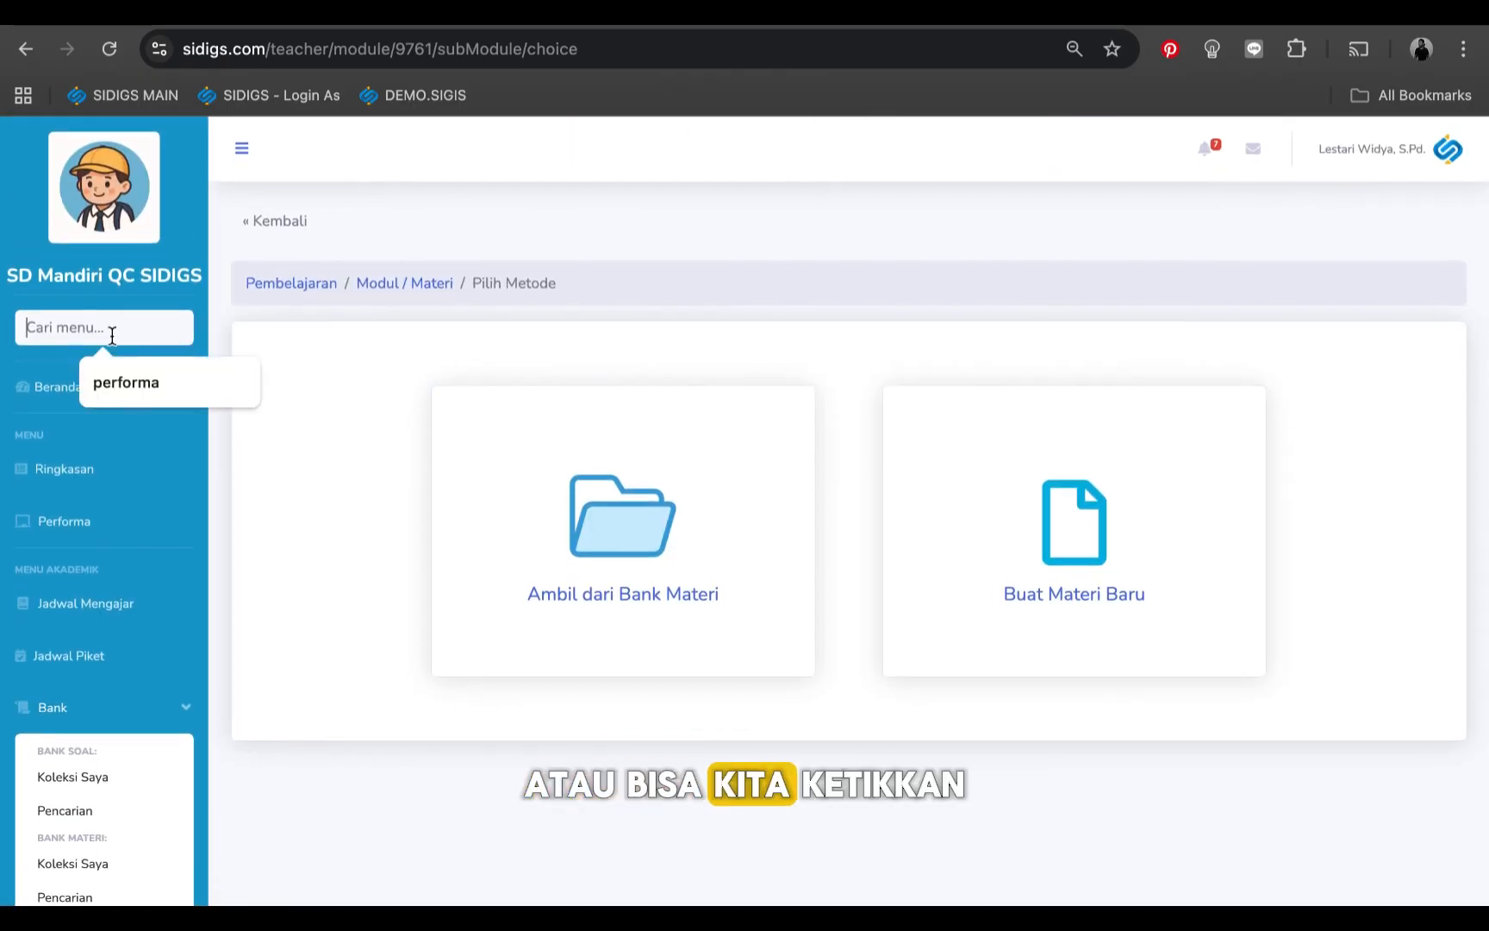
text(bank)
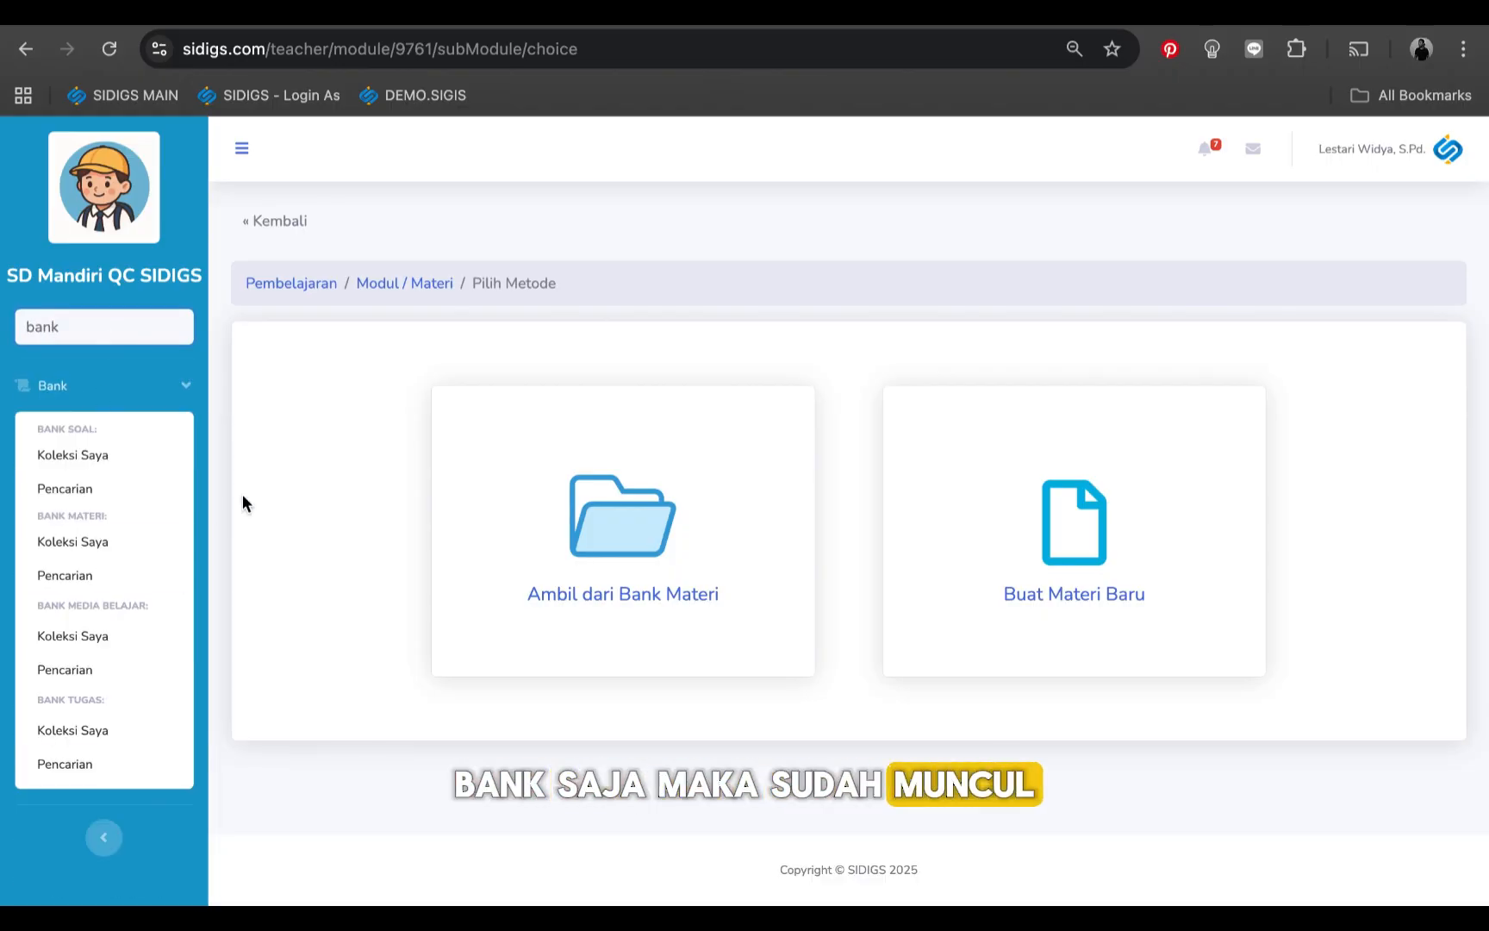
click(71, 459)
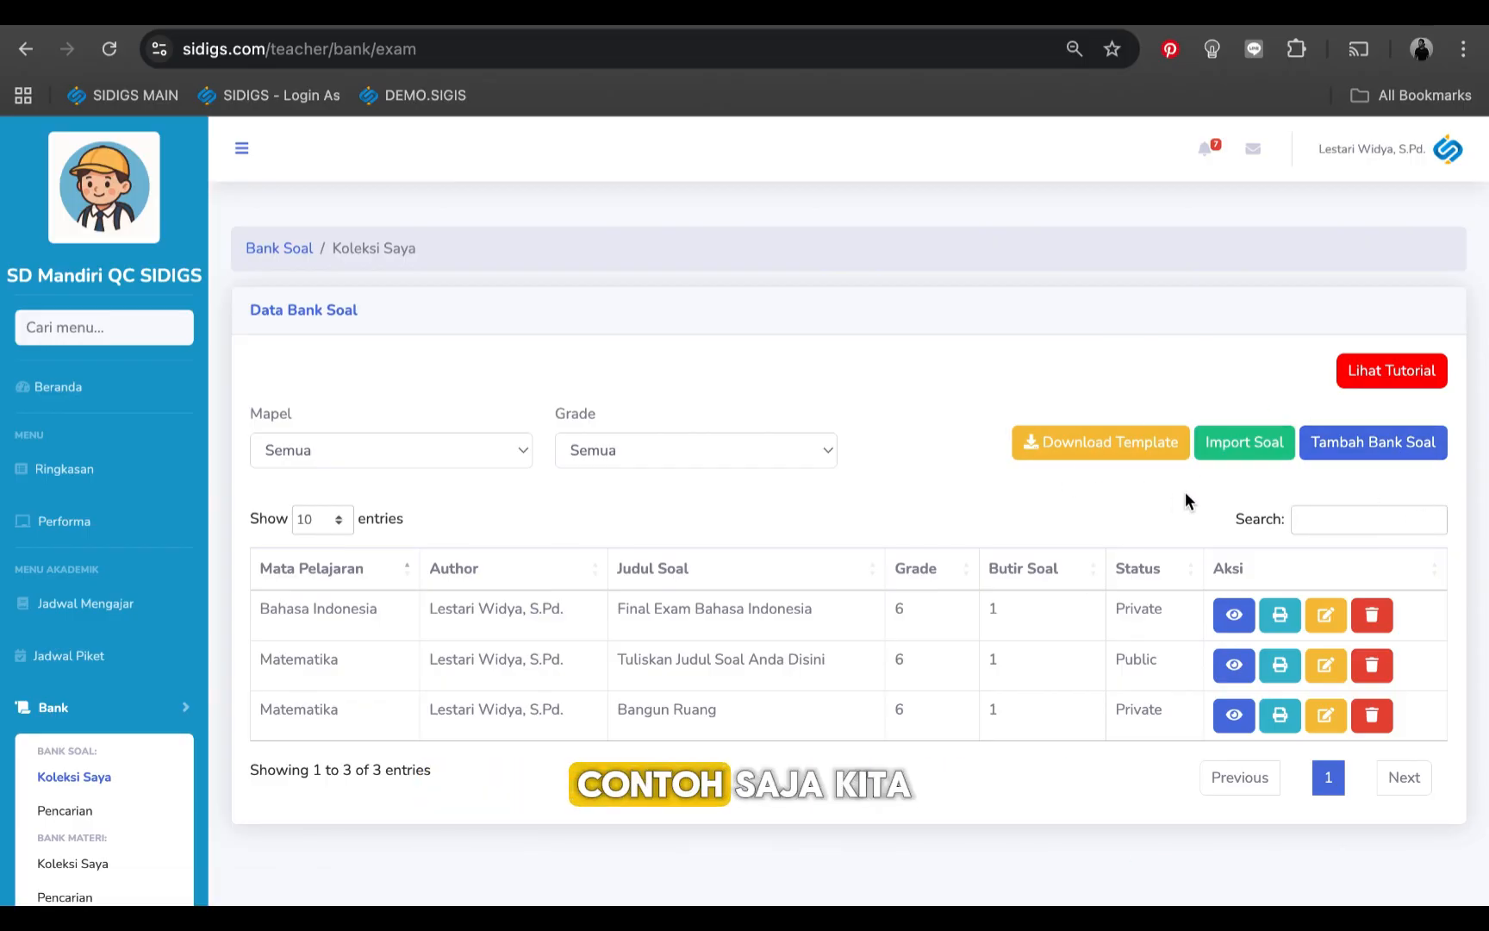
Step: Start a new question bank titled "Matematika Level Menengah" with Matematika as the subject
click(1352, 459)
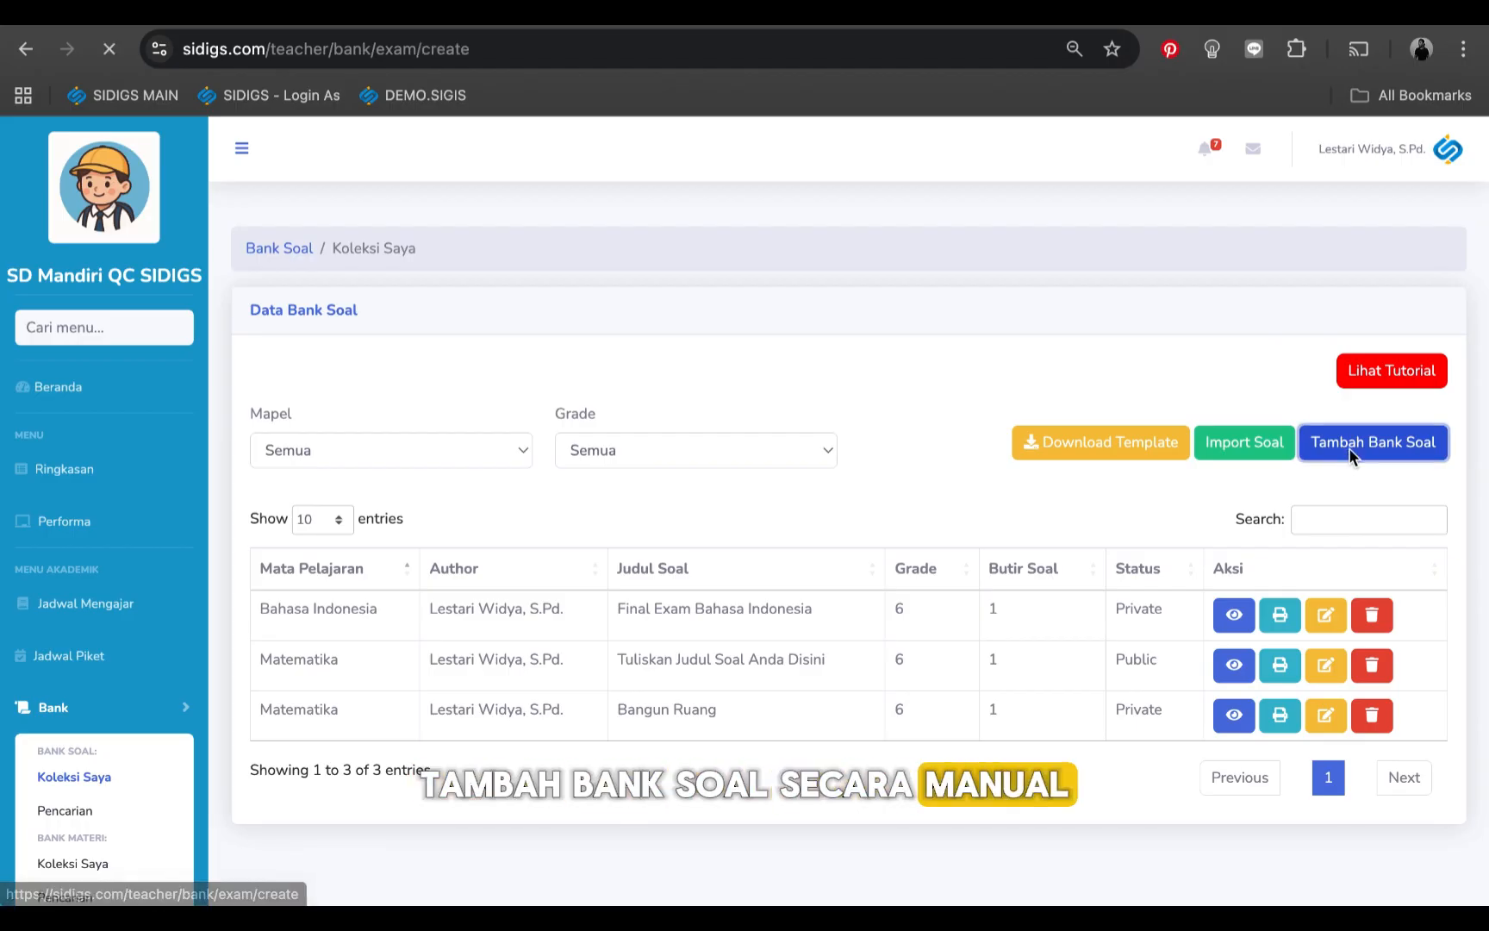
click(681, 434)
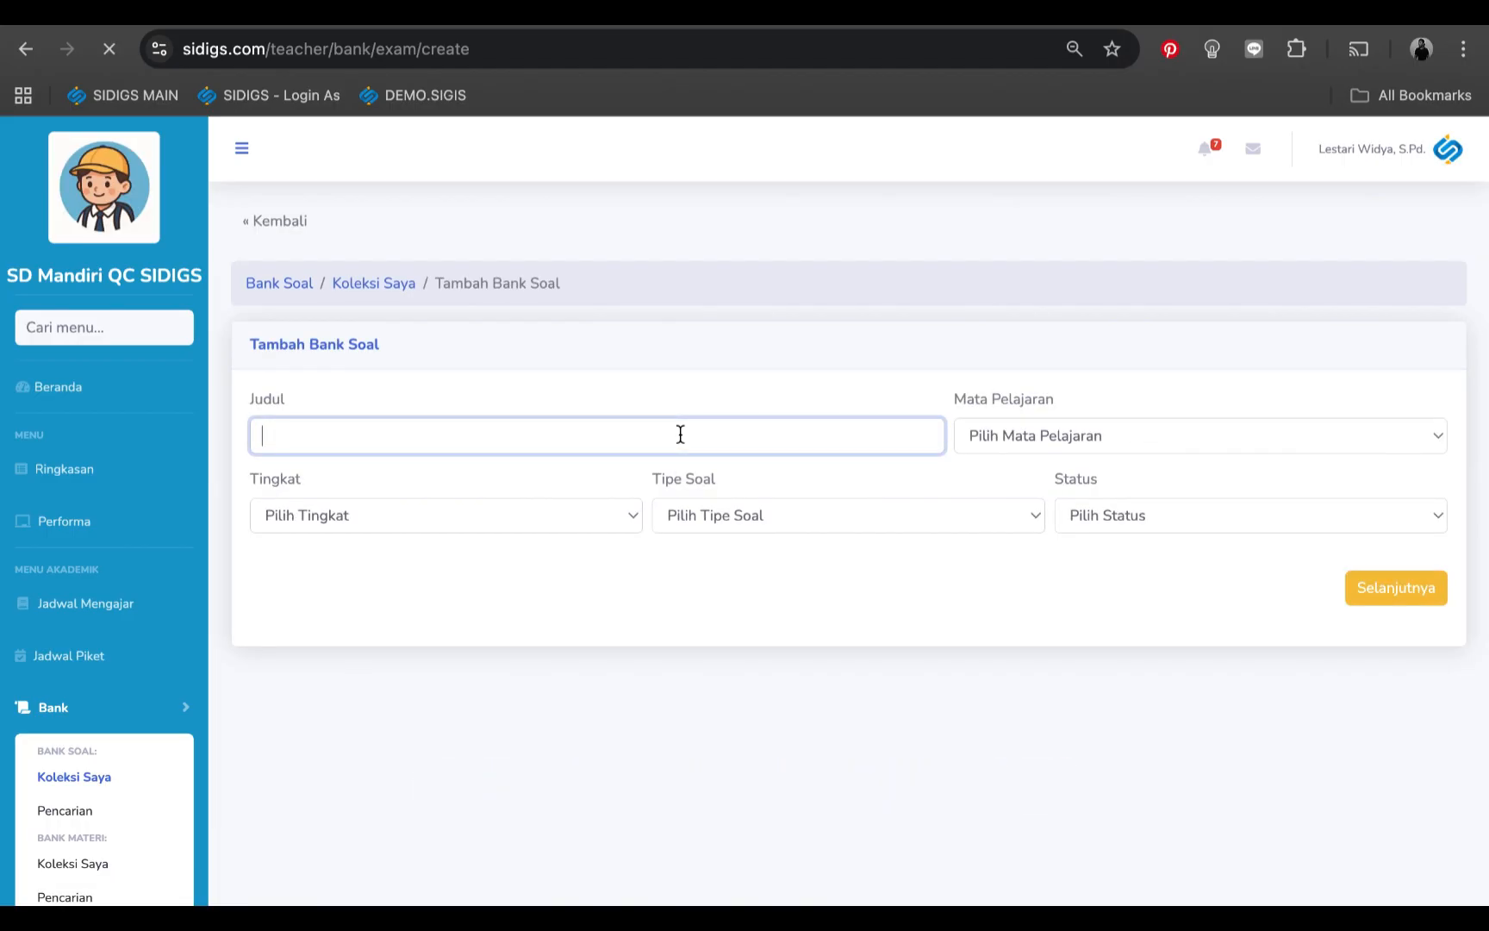
text(Matematika Level Menengah)
click(1036, 442)
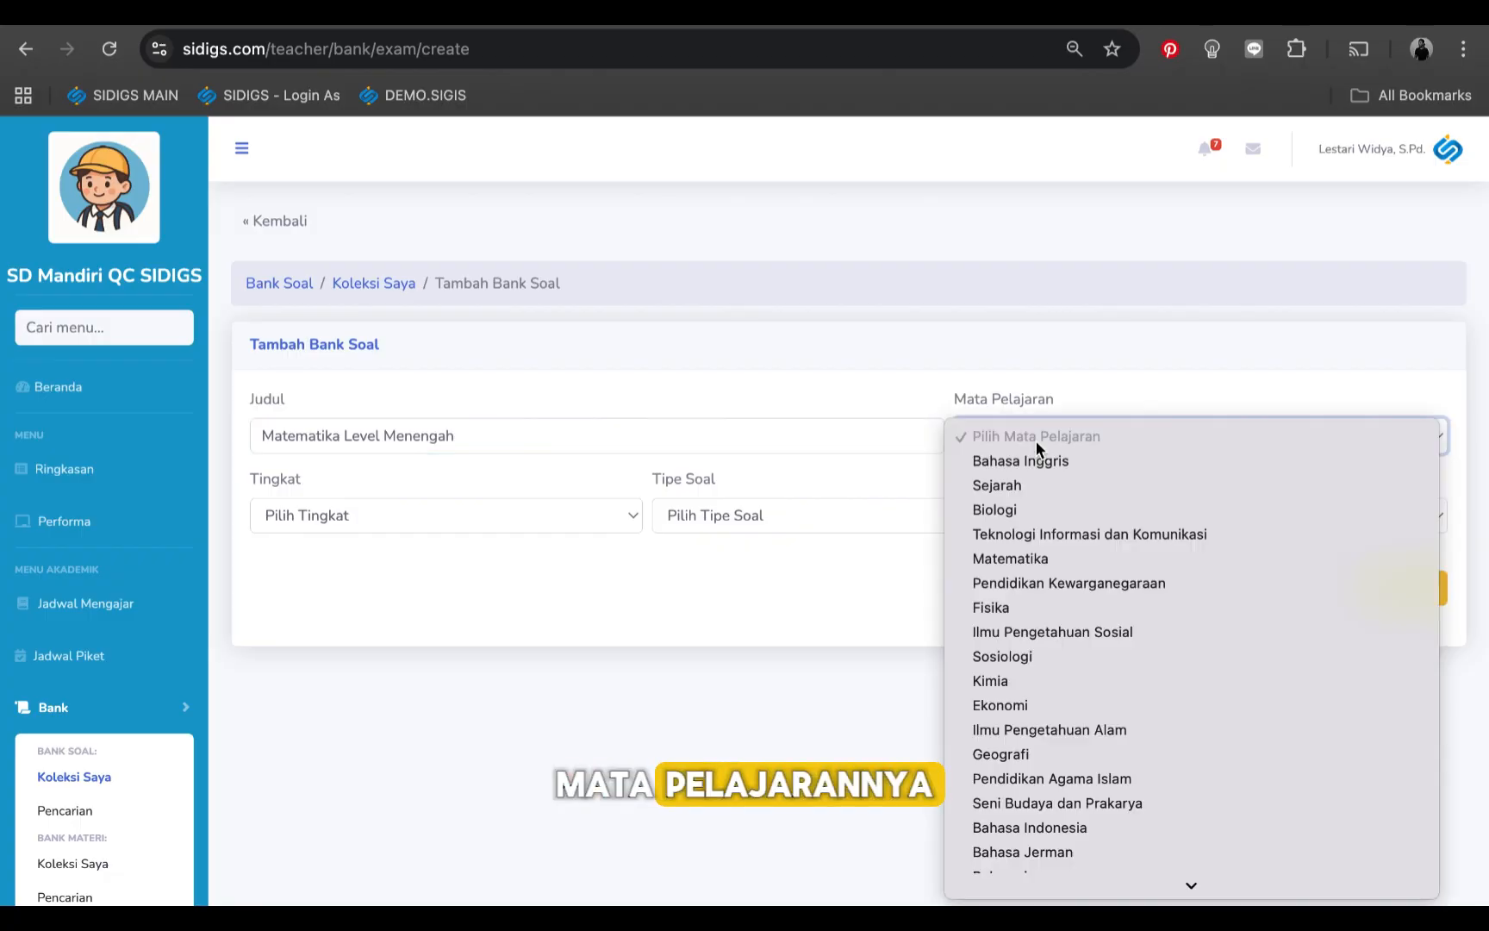
click(1031, 558)
Step: Set the question bank's level to 7, type to Nilai Otomatis / Tanpa Essay and status to Public, and continue to its detail page
click(533, 516)
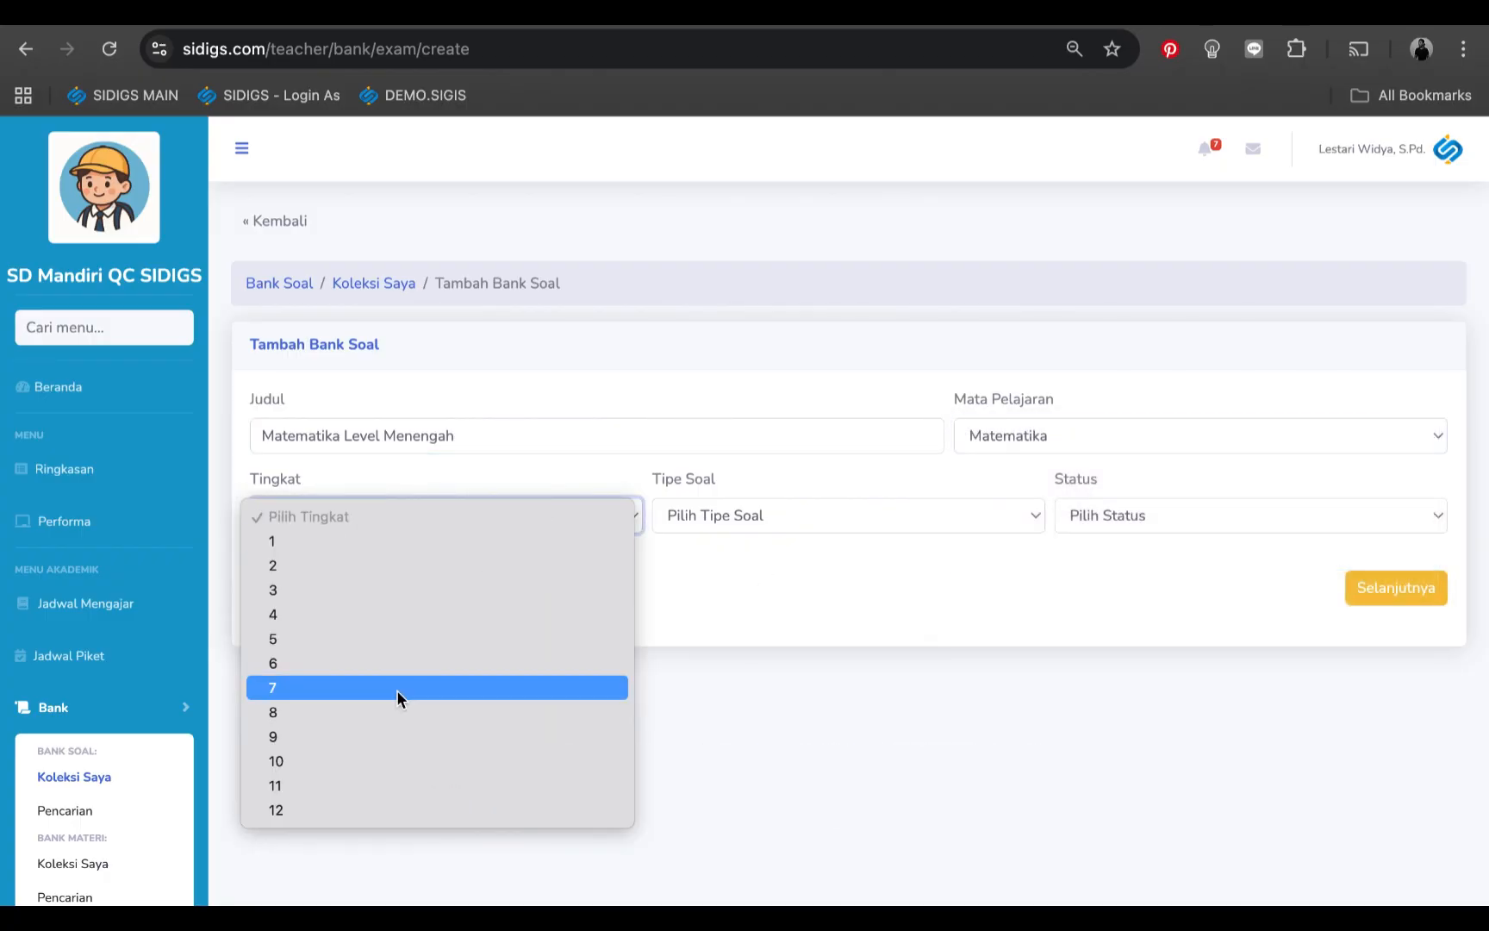
click(396, 689)
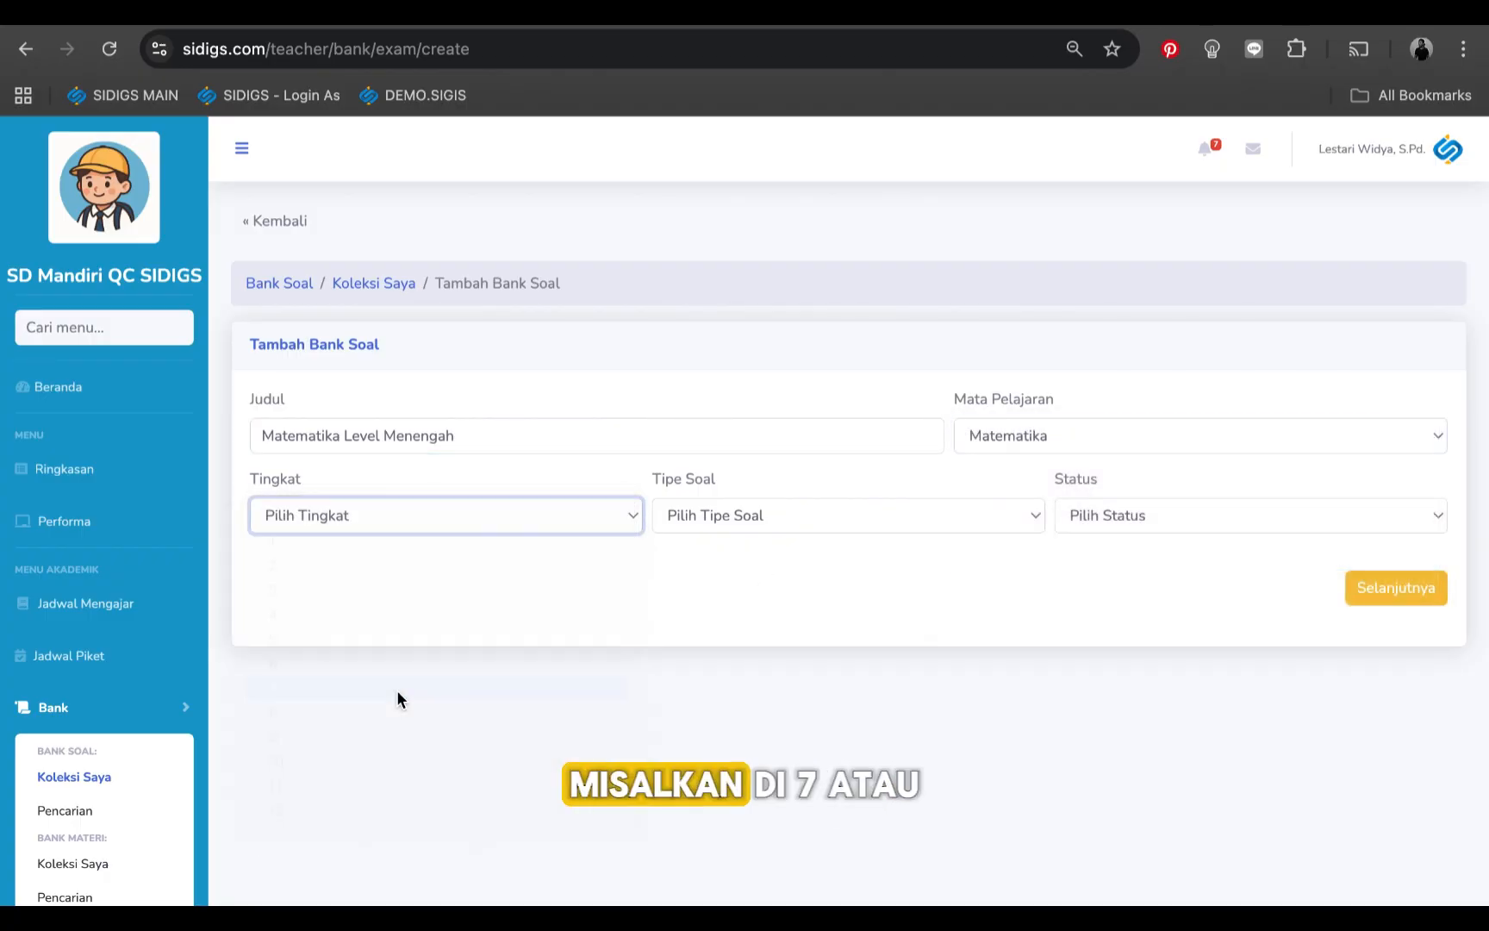
click(757, 530)
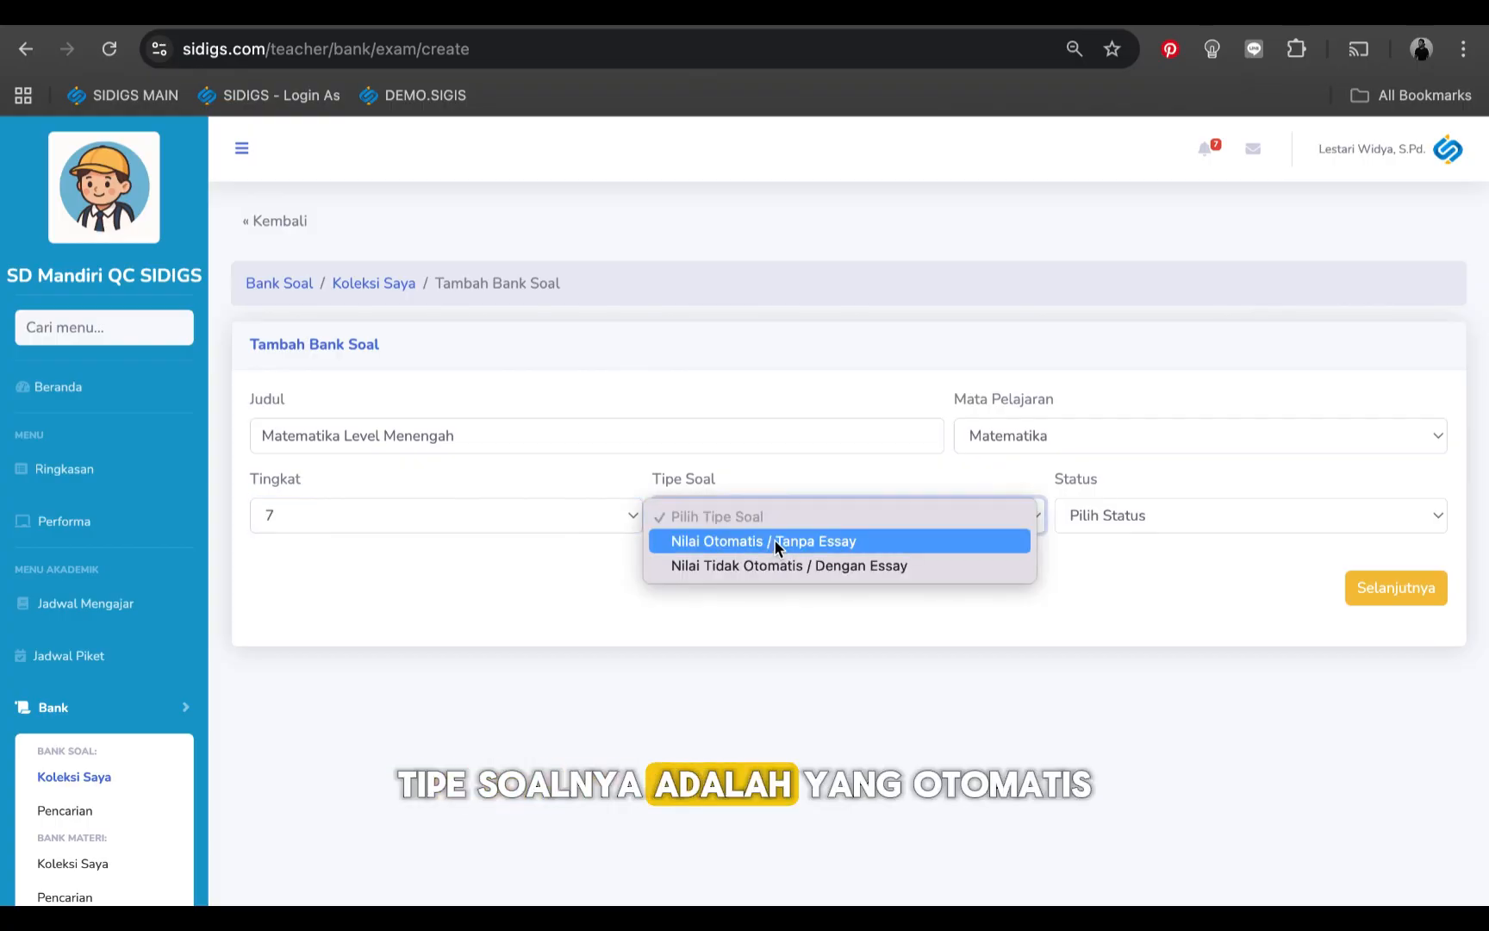
click(774, 539)
click(1146, 515)
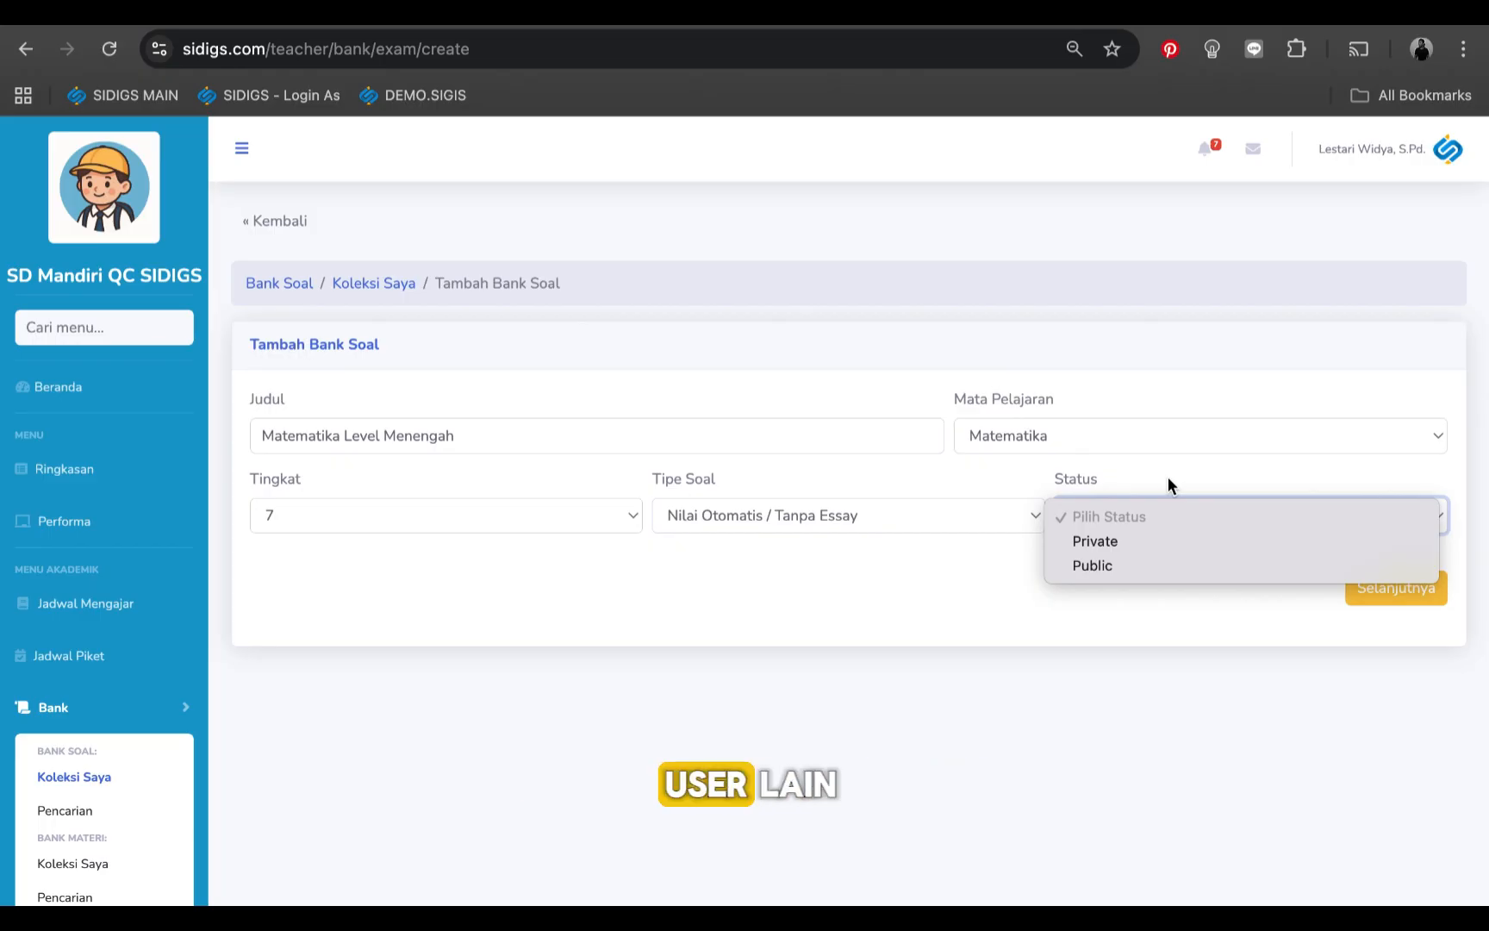
click(1161, 569)
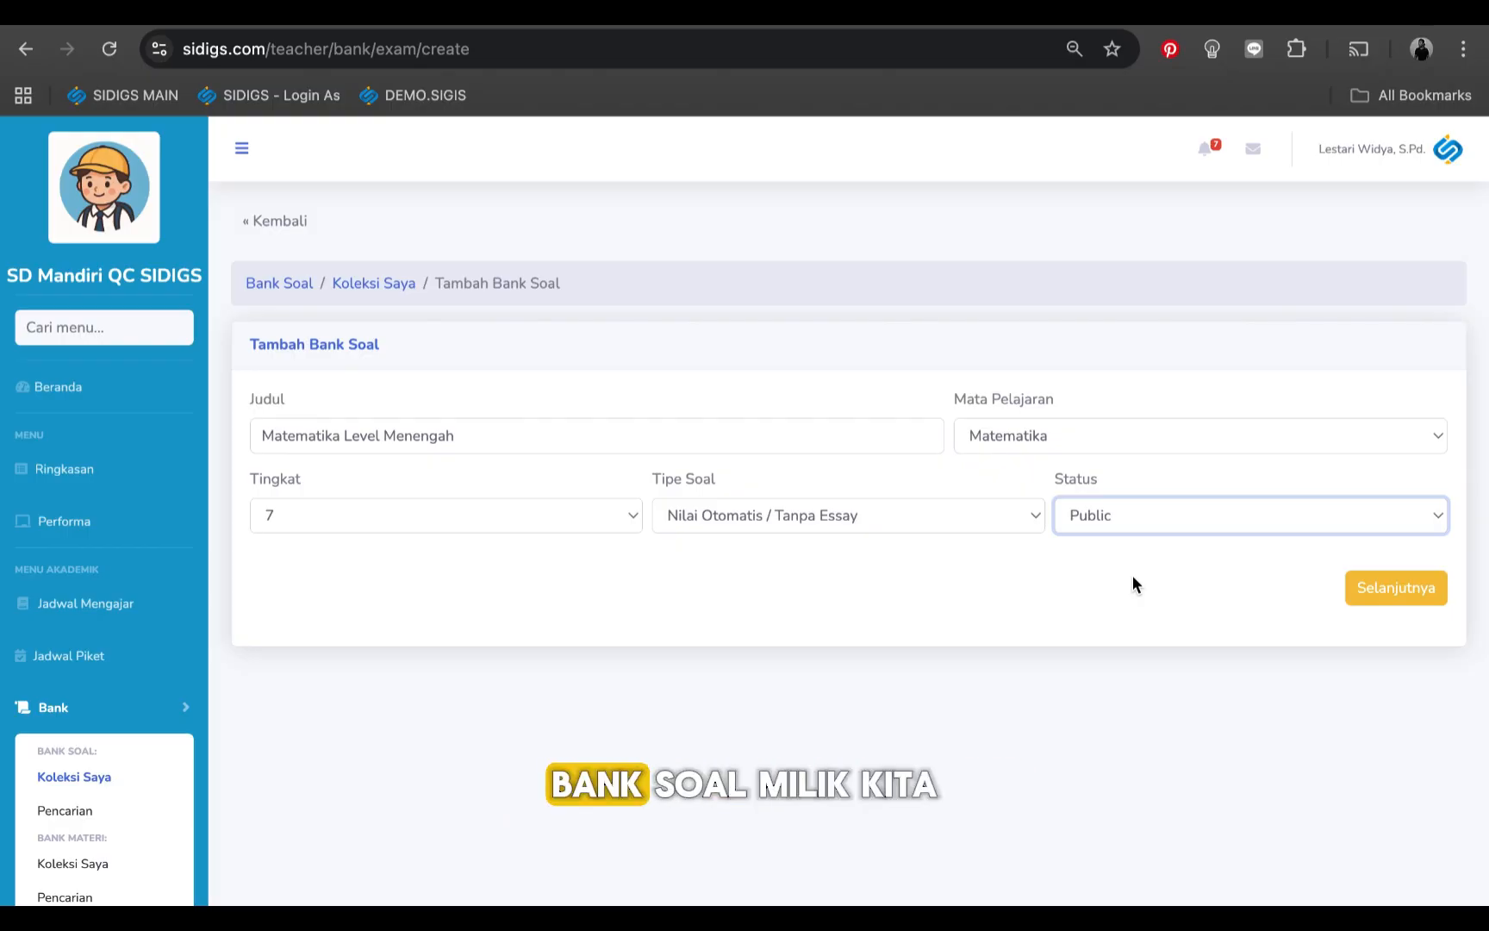
click(1402, 604)
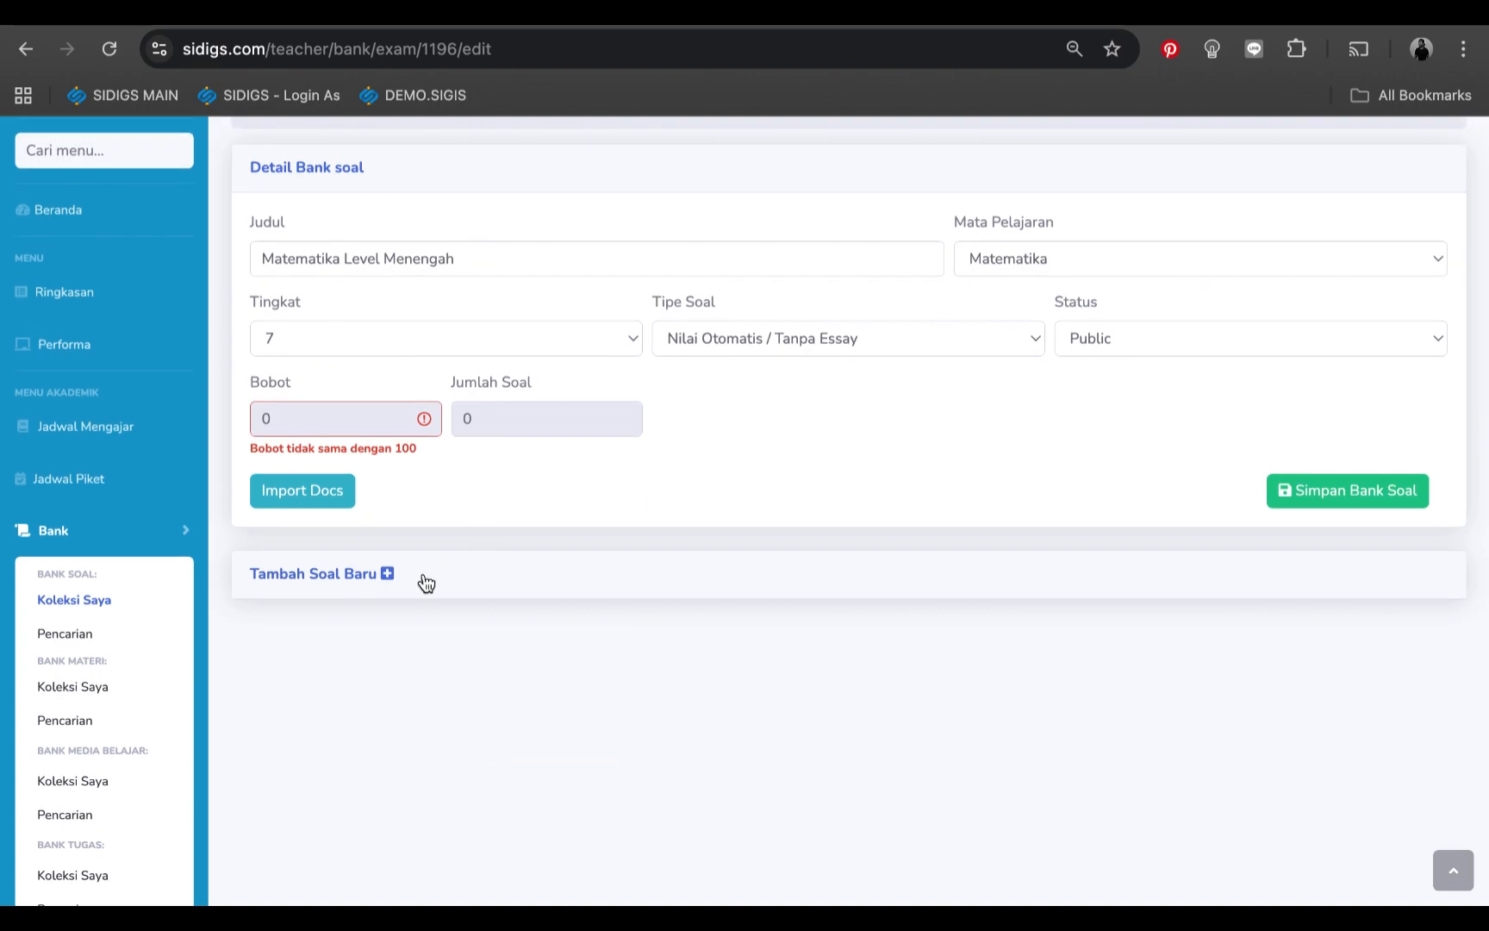
Step: Open the form for adding a new question to the Matematika Level Menengah question bank
click(376, 575)
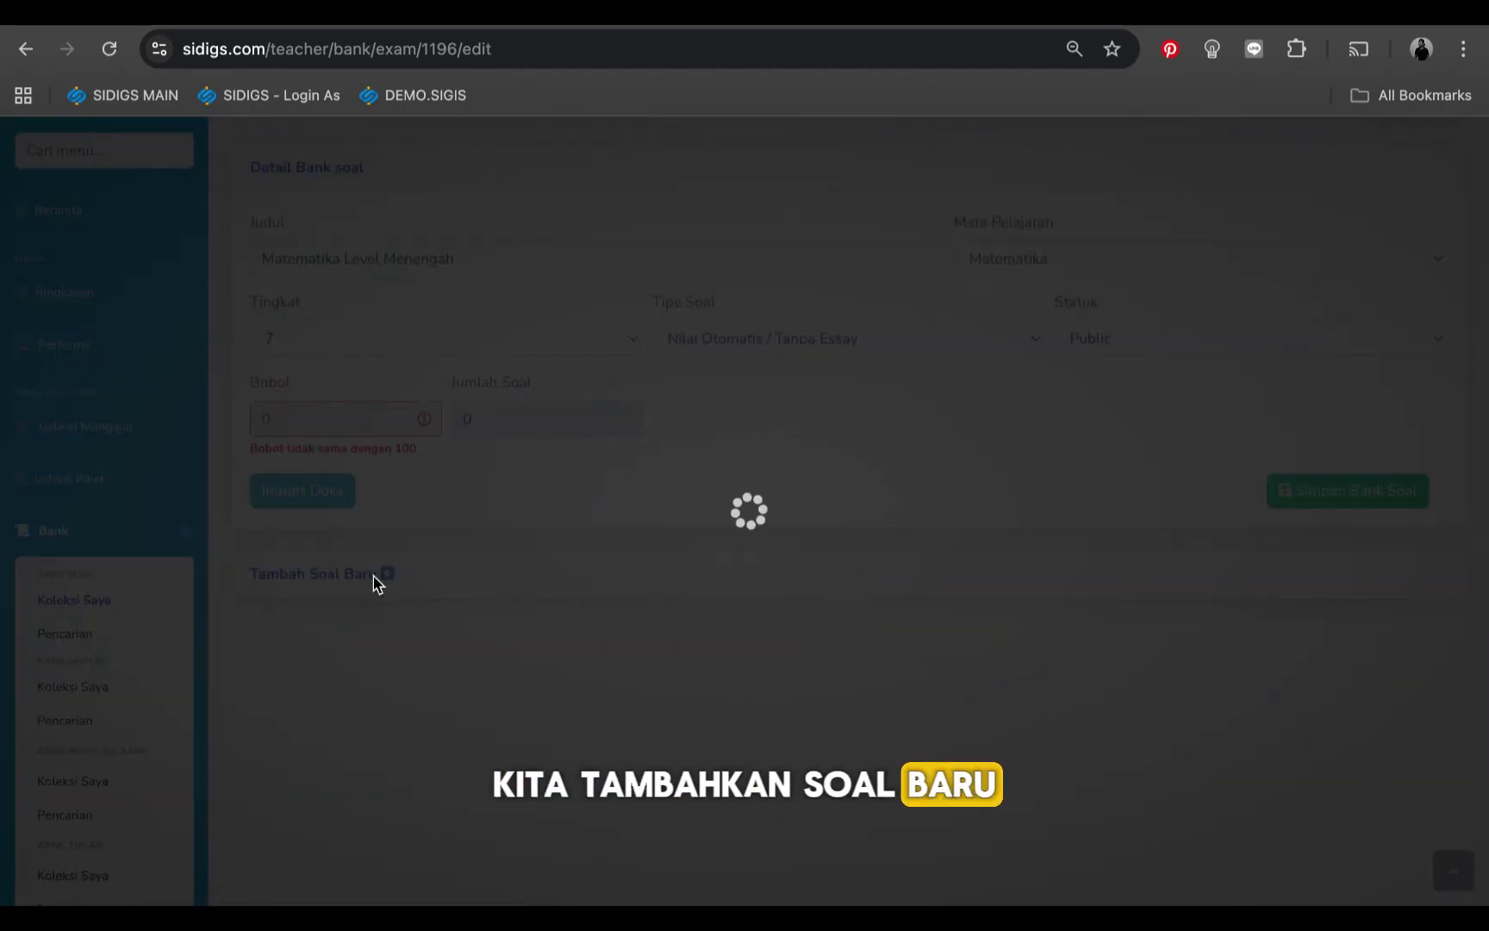
scroll(343, 249, down, 3)
scroll(386, 265, up, 2)
scroll(333, 491, up, 1)
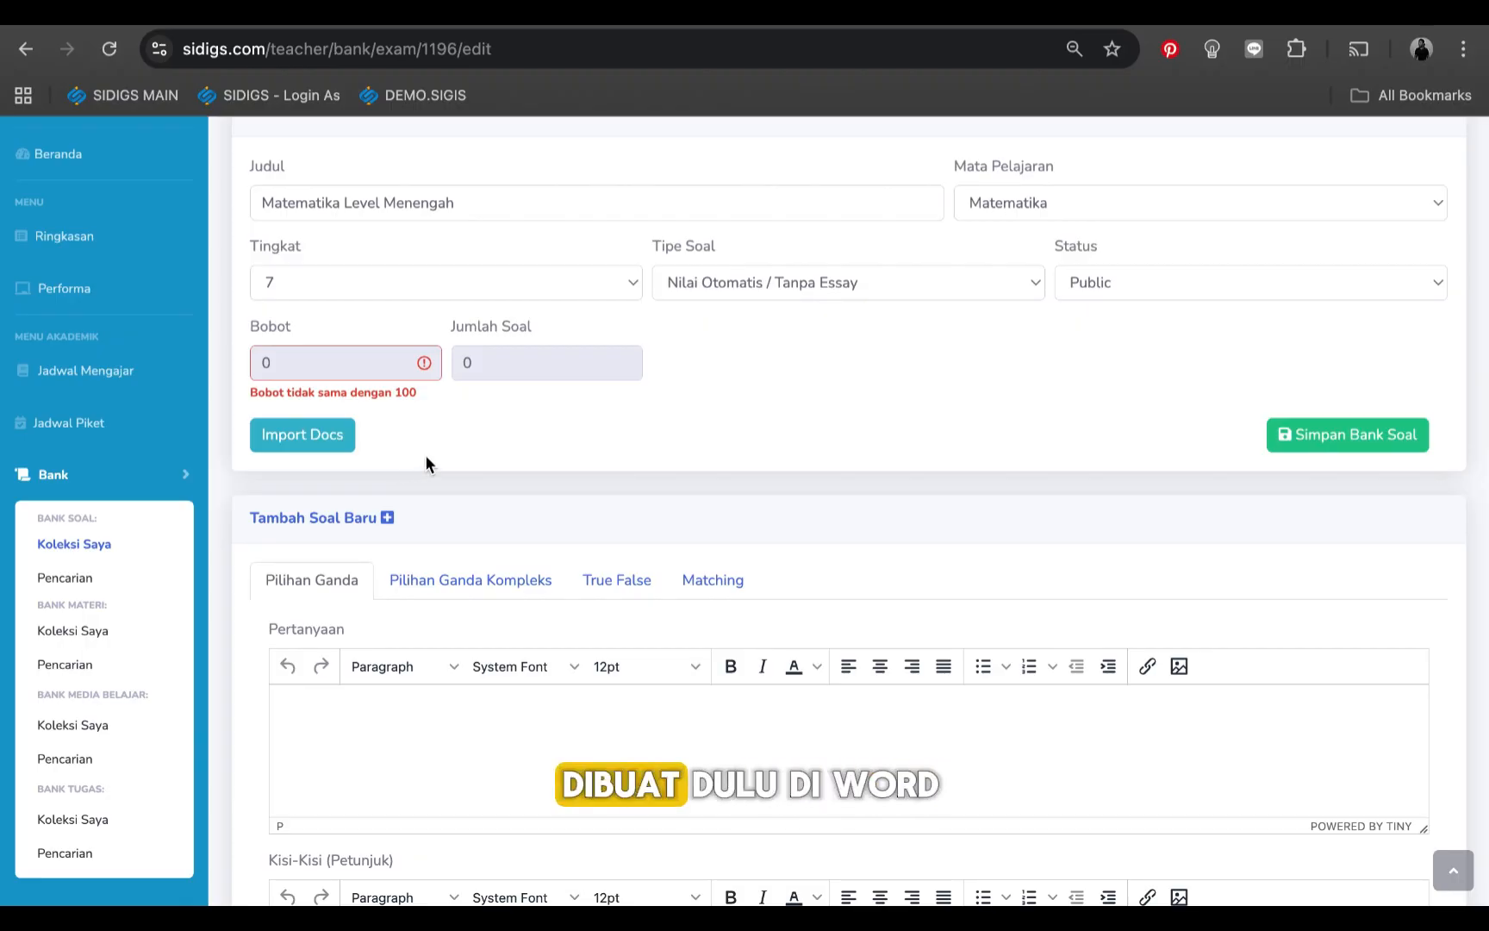
Step: Check the Word document import option, close it without importing, and go to the new question's text field
click(303, 439)
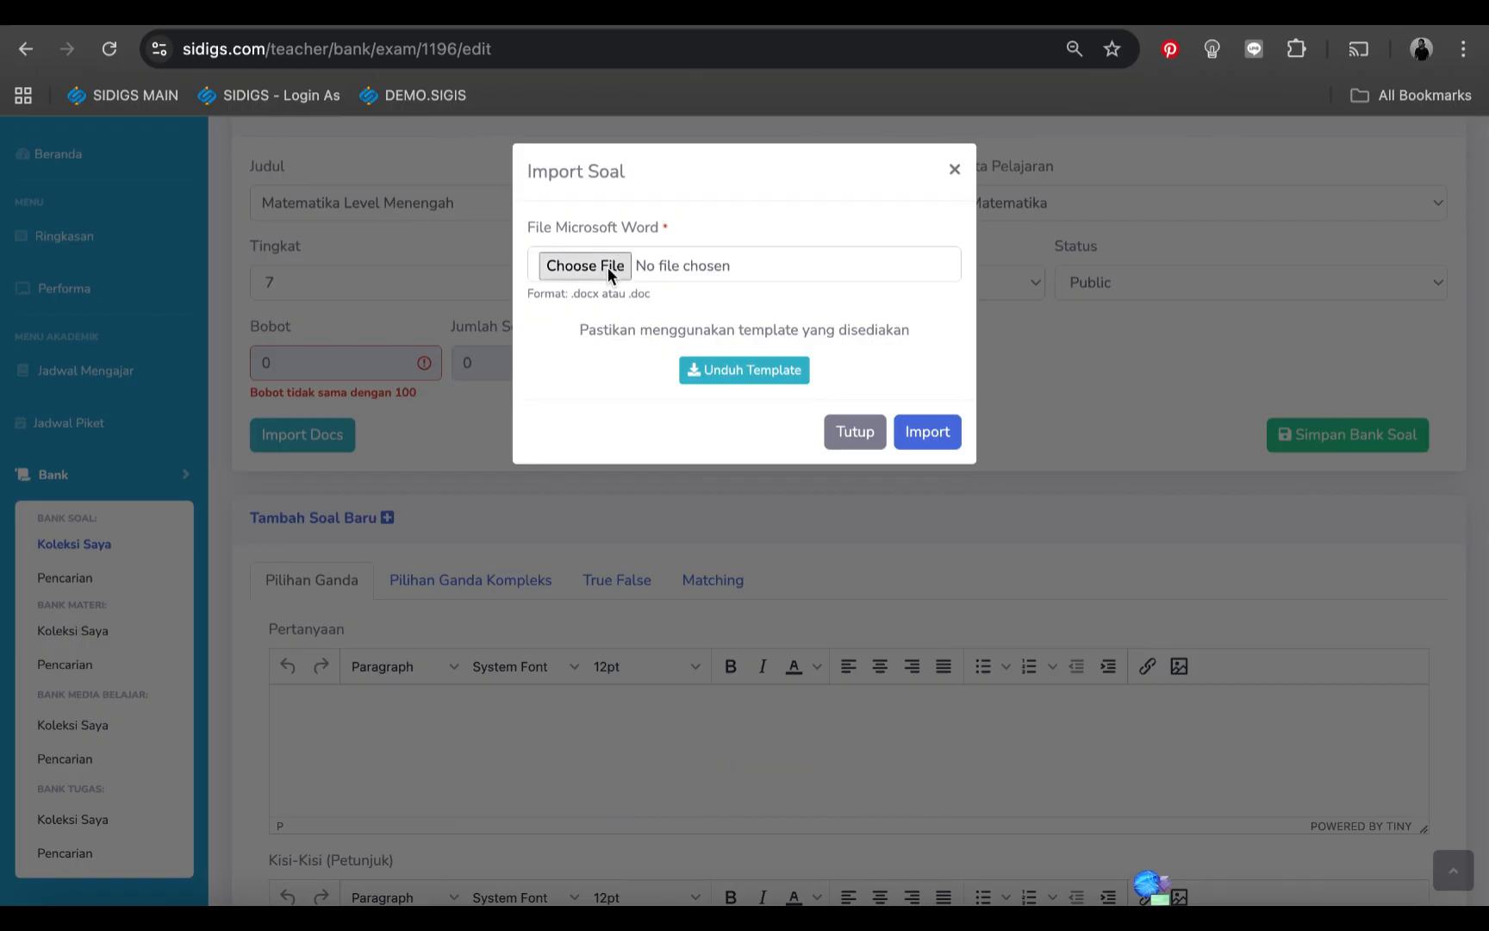
click(955, 169)
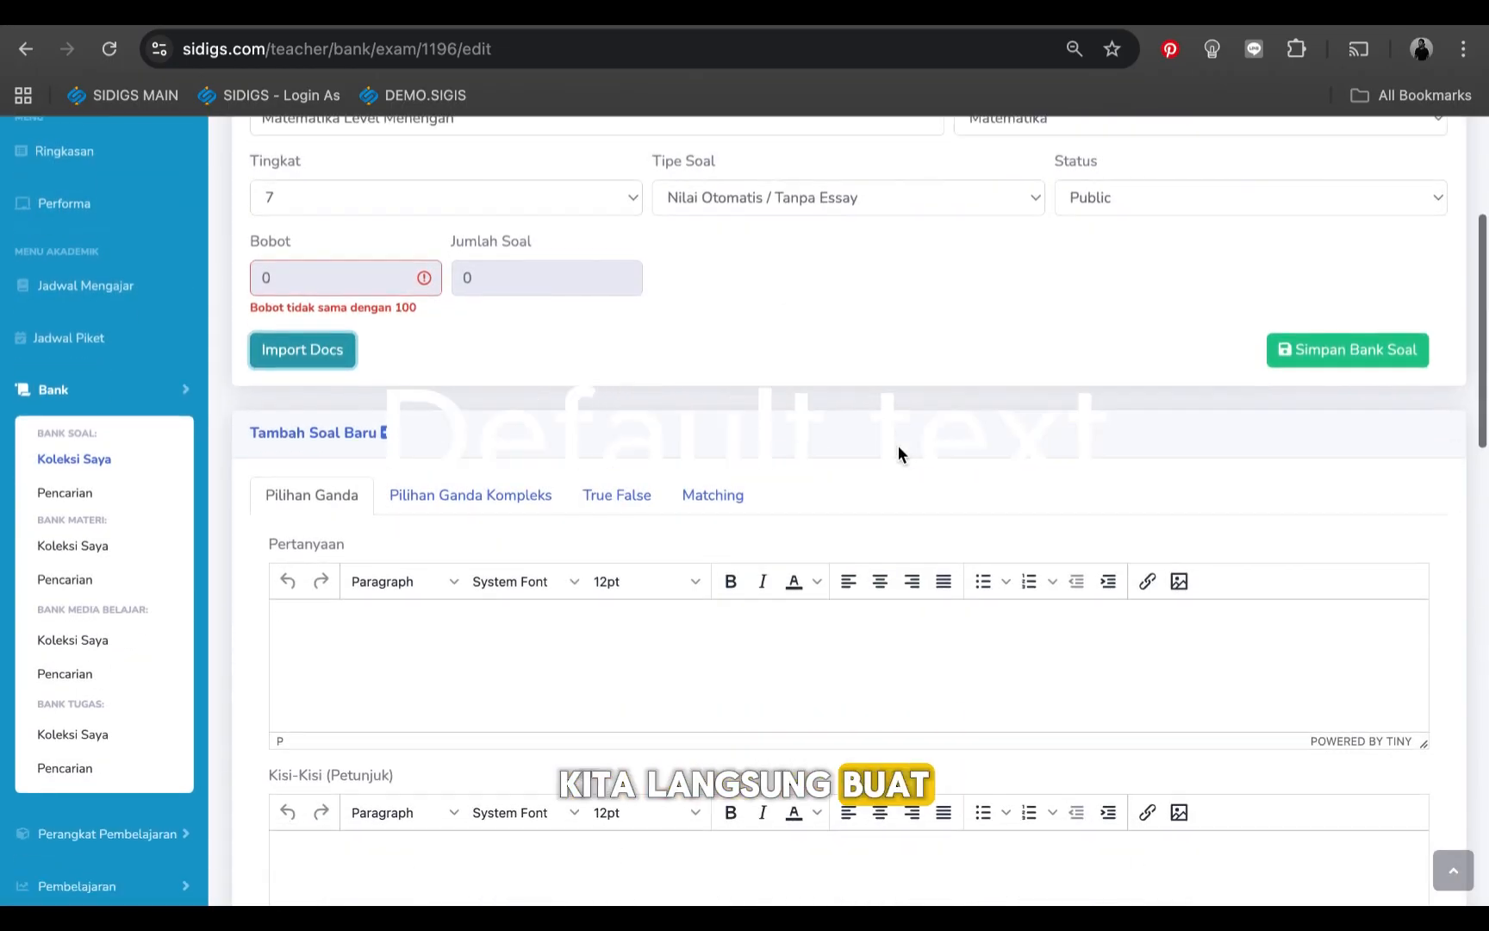
scroll(898, 445, down, 2)
click(534, 628)
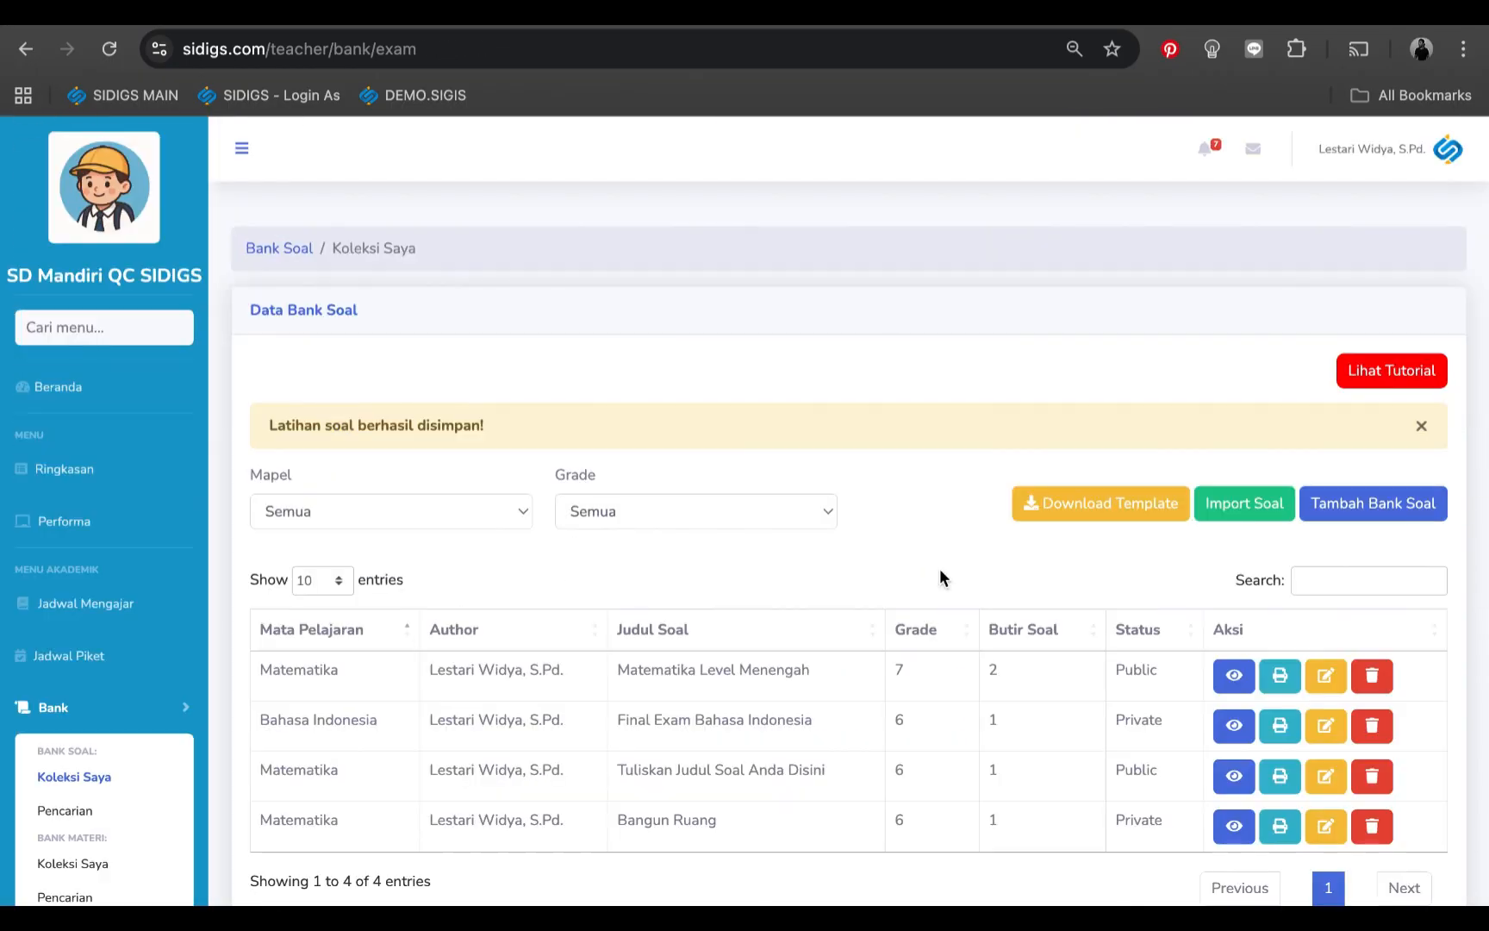
Step: Review the question bank list and open Koleksi Saya under Bank Materi
scroll(865, 589, down, 1)
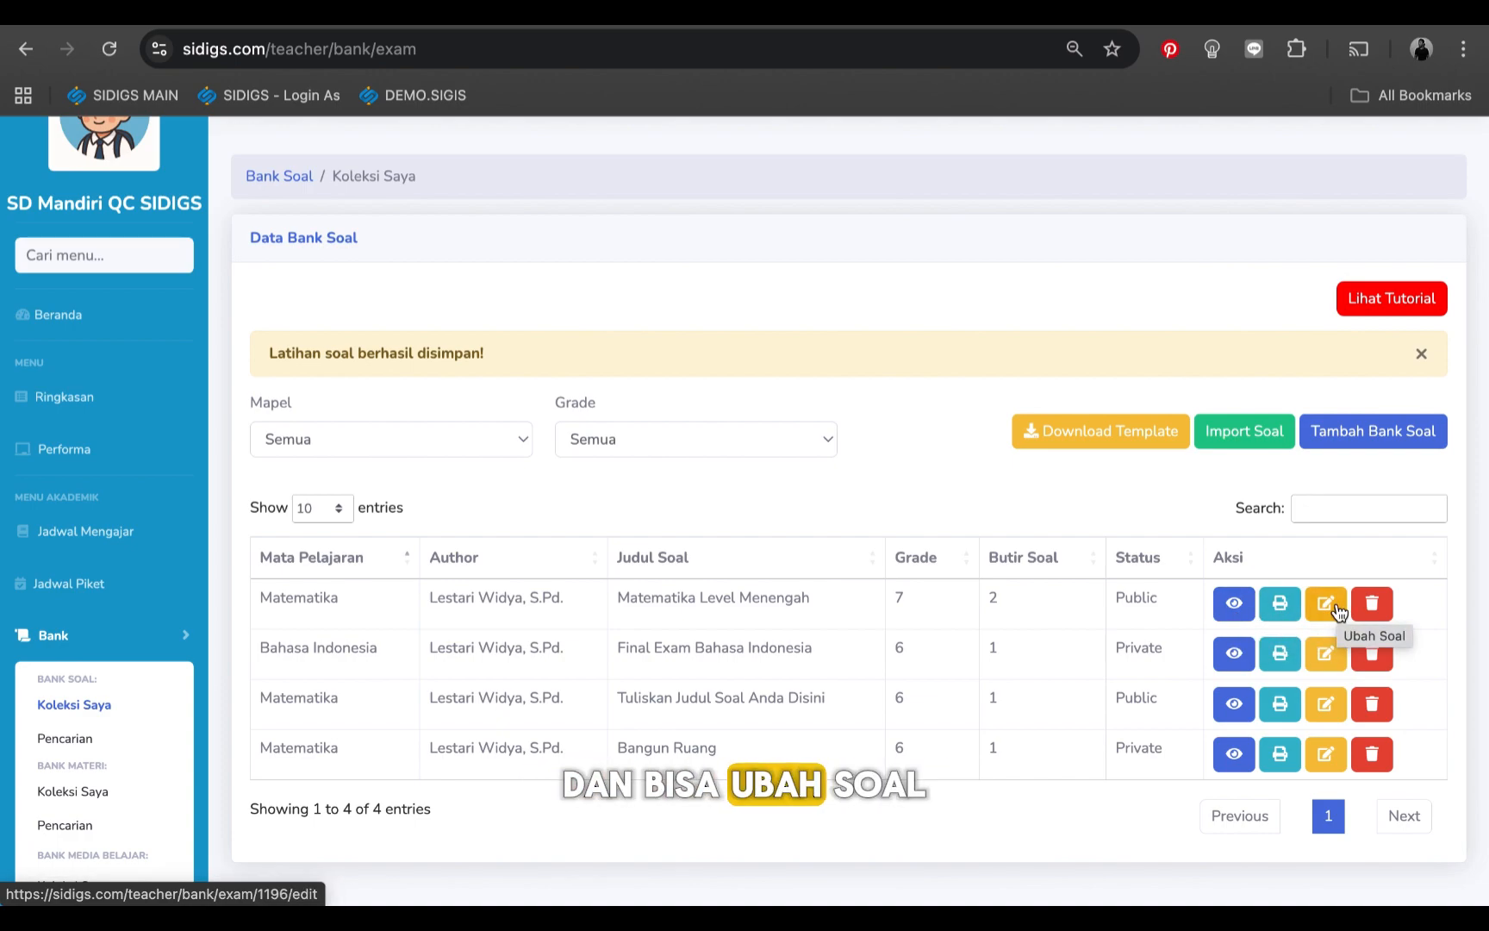
scroll(1338, 612, down, 4)
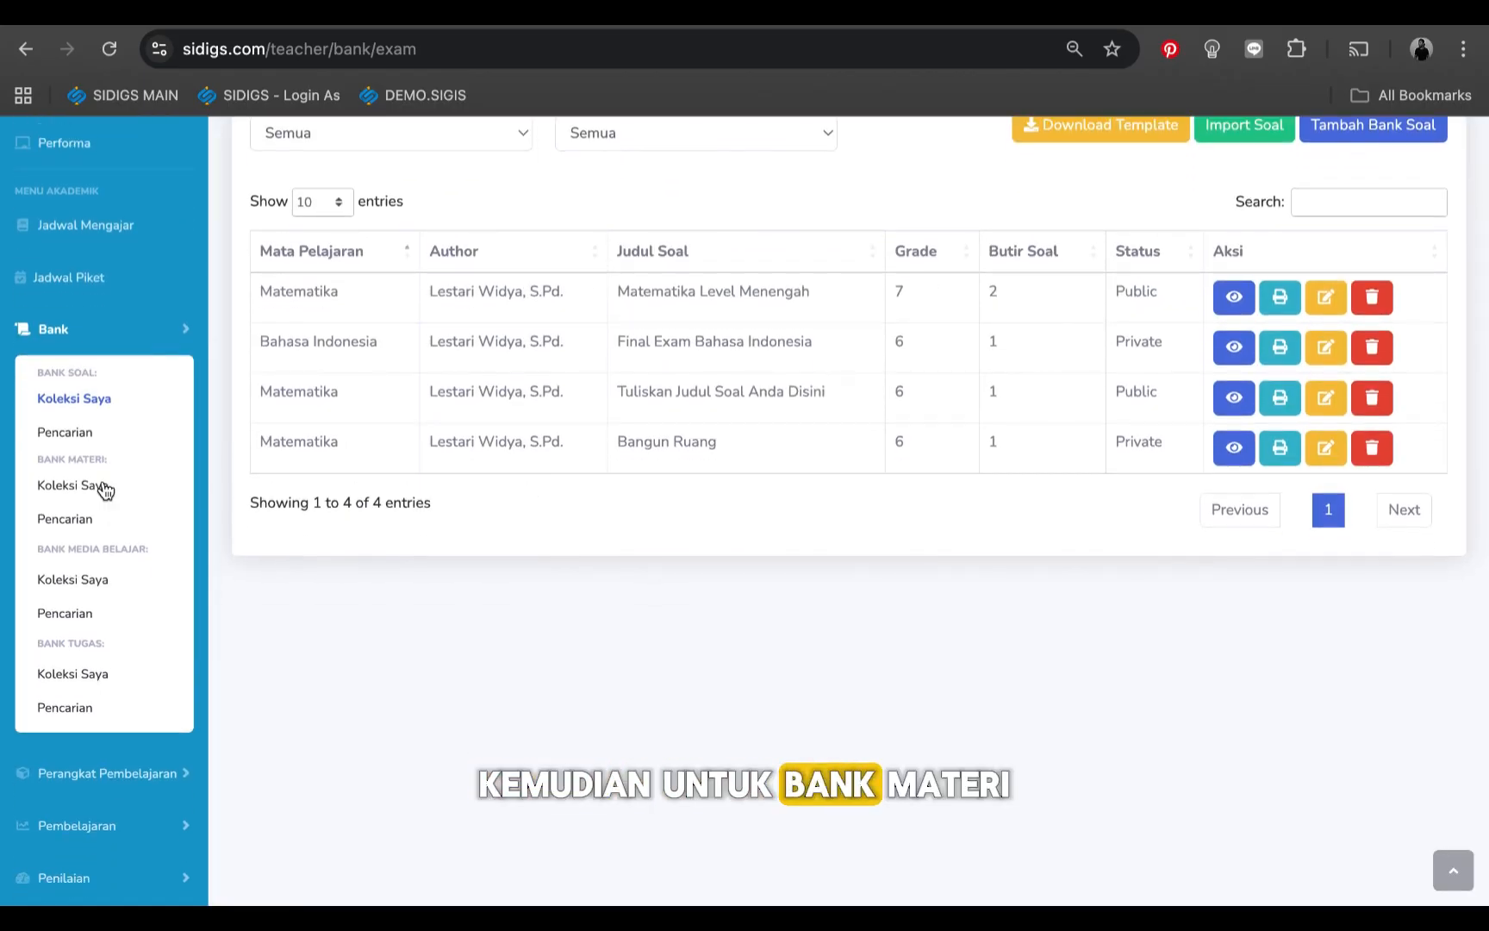
click(108, 489)
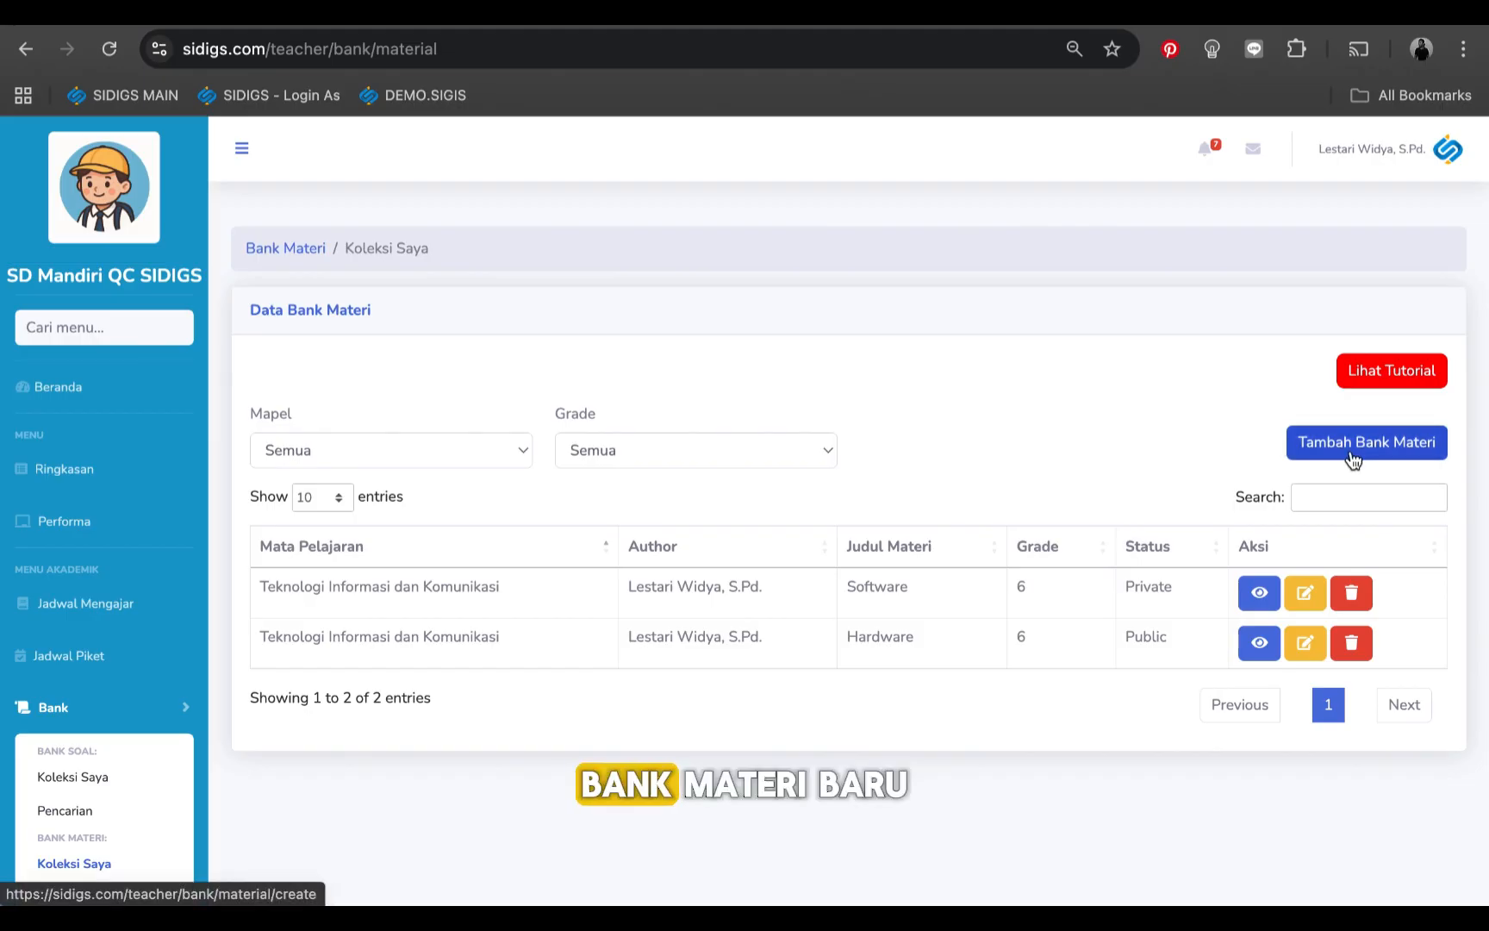
Step: Start a new Bank Materi entry with Matematika as the subject and grade 7
click(1353, 460)
click(465, 436)
click(453, 555)
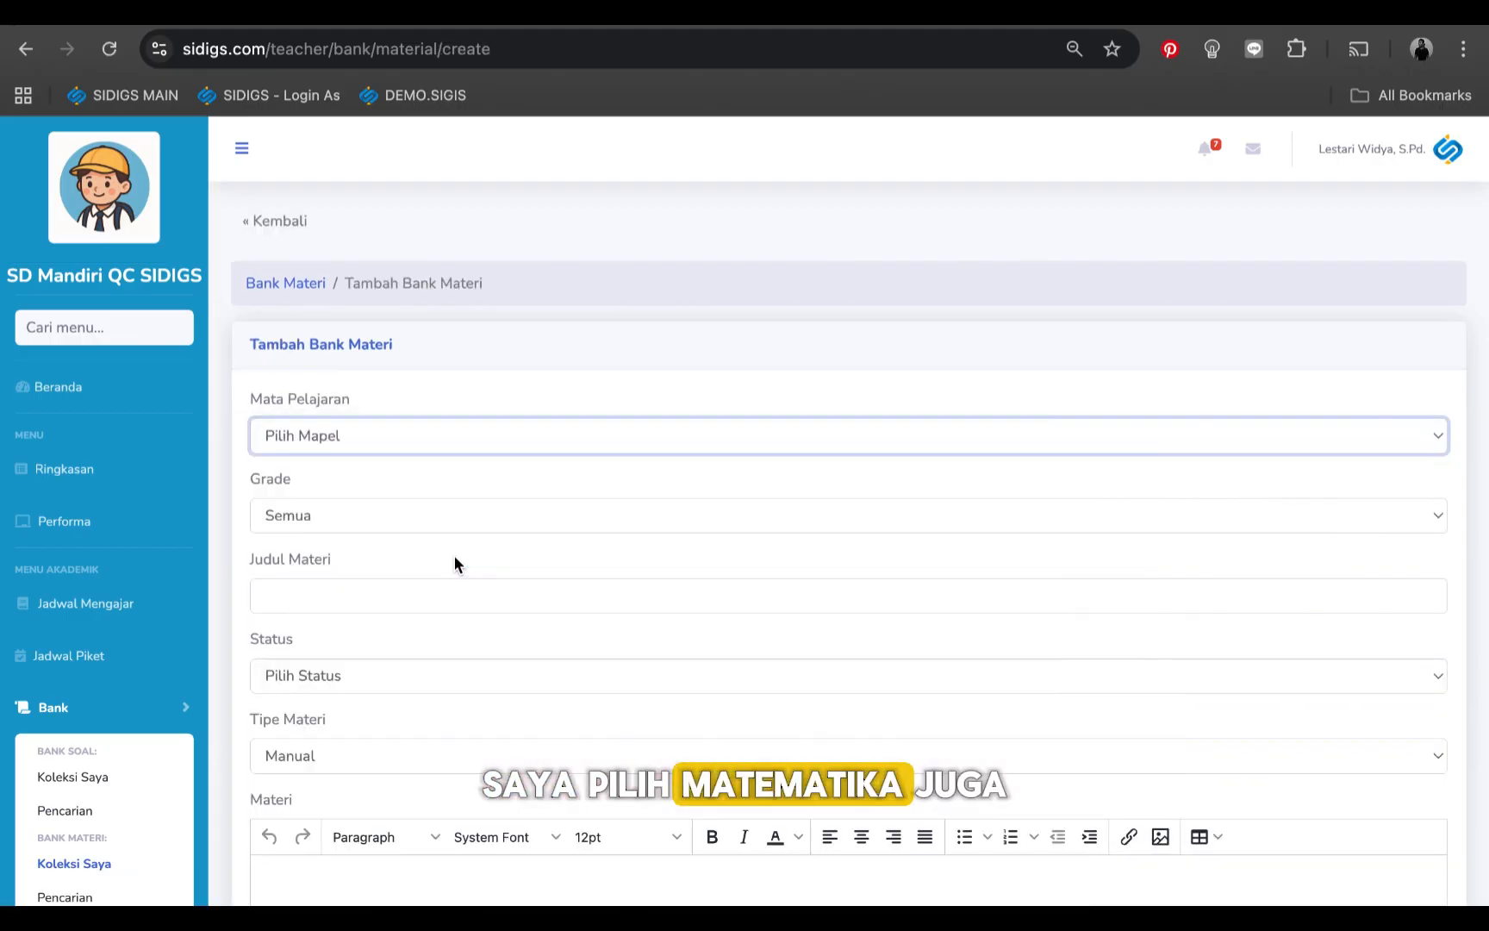
click(417, 518)
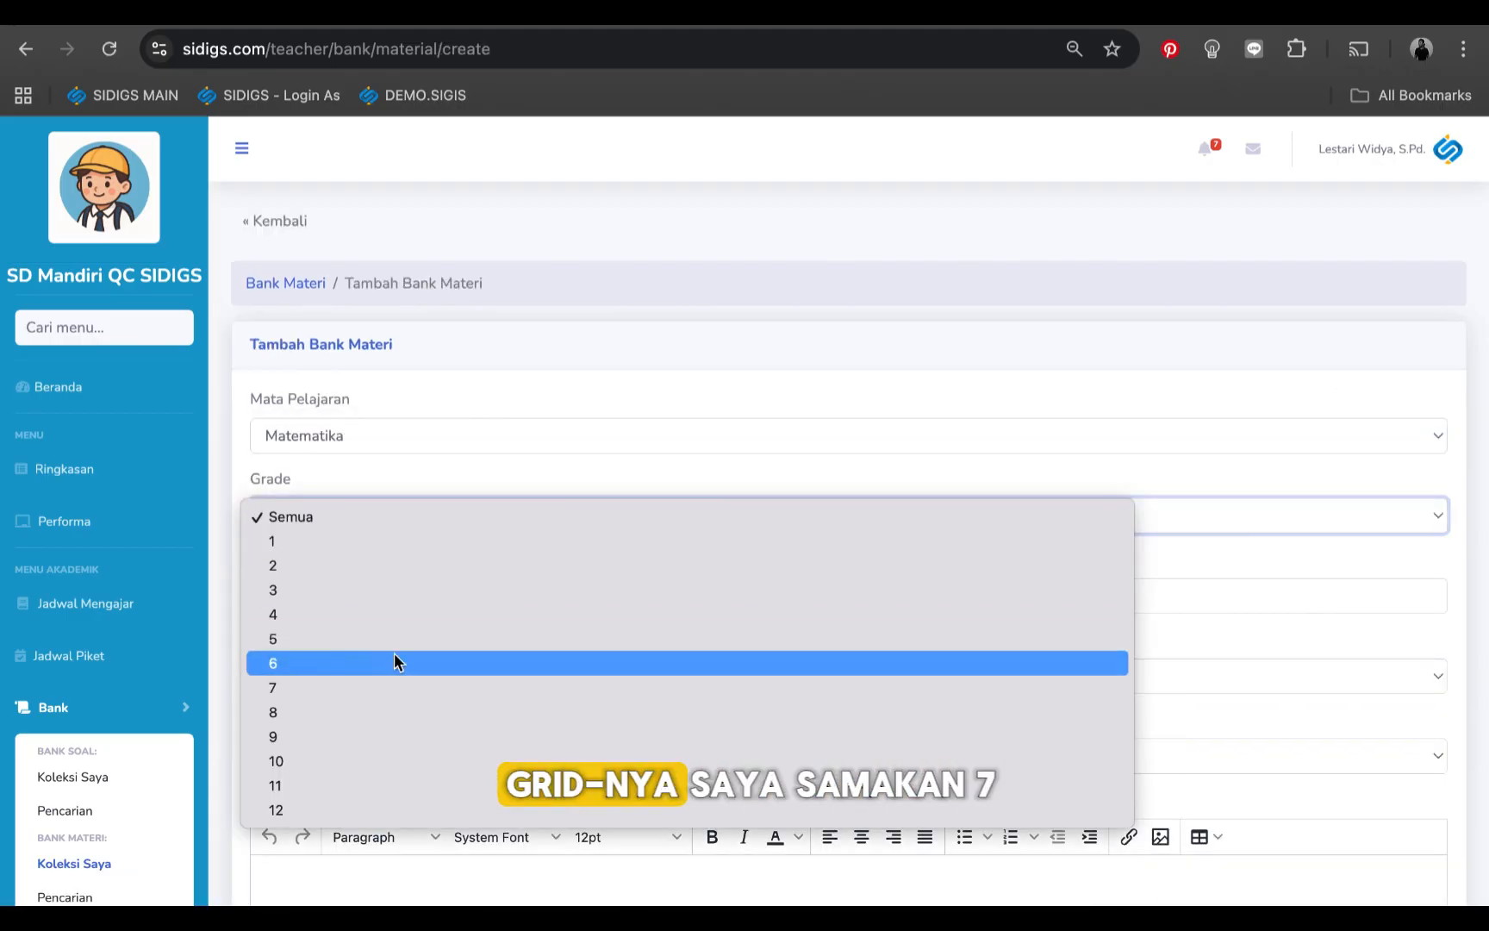
click(381, 704)
Step: Title the material "Materi Tambahan Level menengah" and set its status to Publik
scroll(380, 686, down, 2)
click(406, 451)
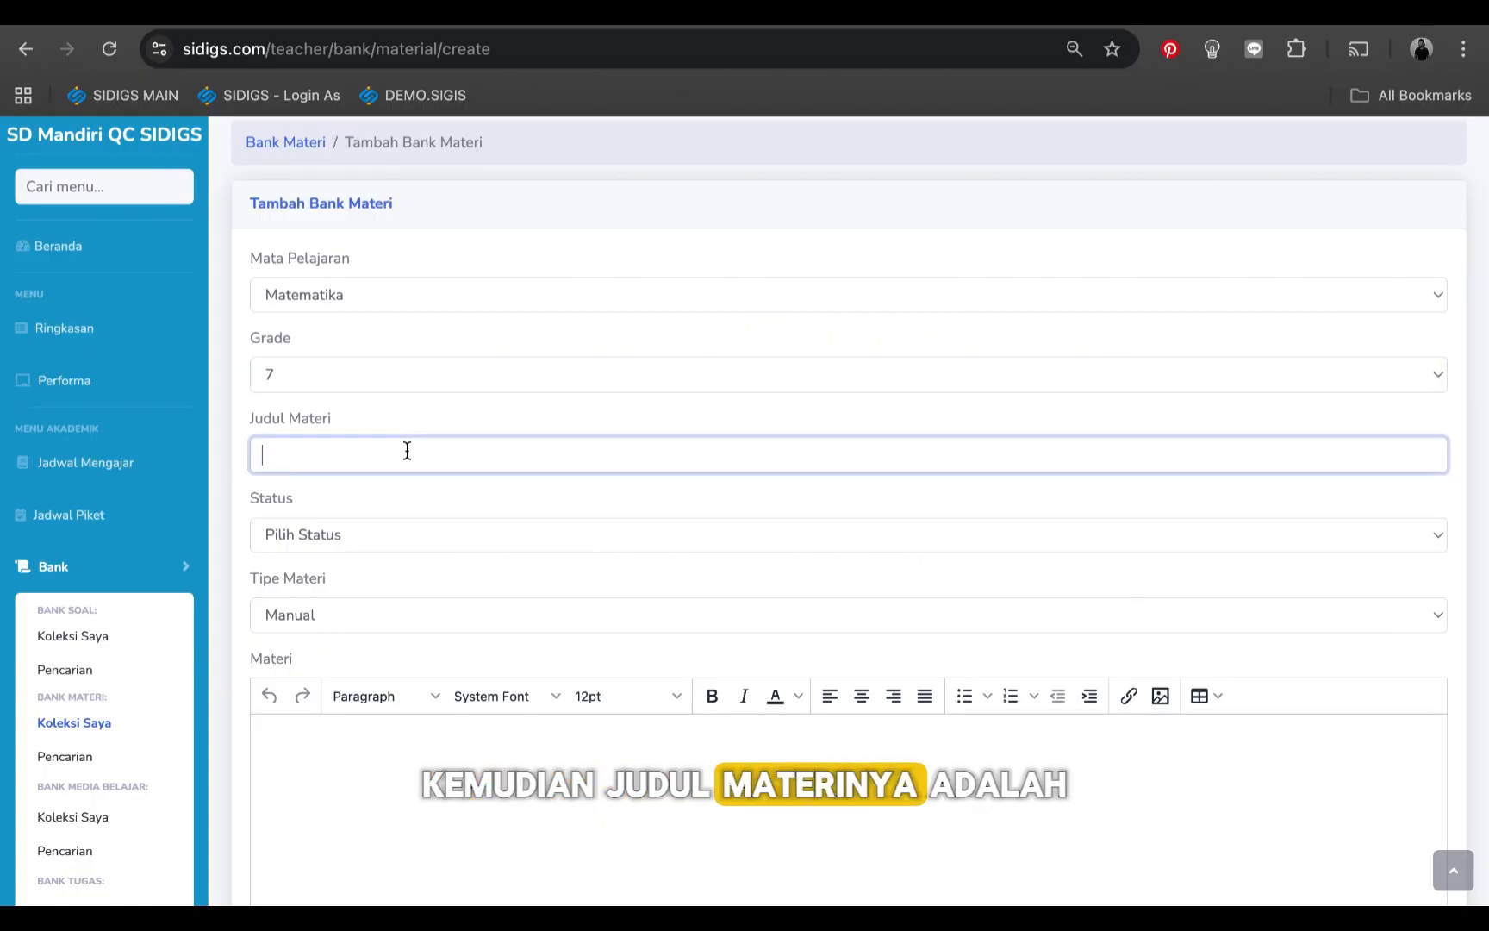
text(Materi Tambahan Level menengah)
click(393, 536)
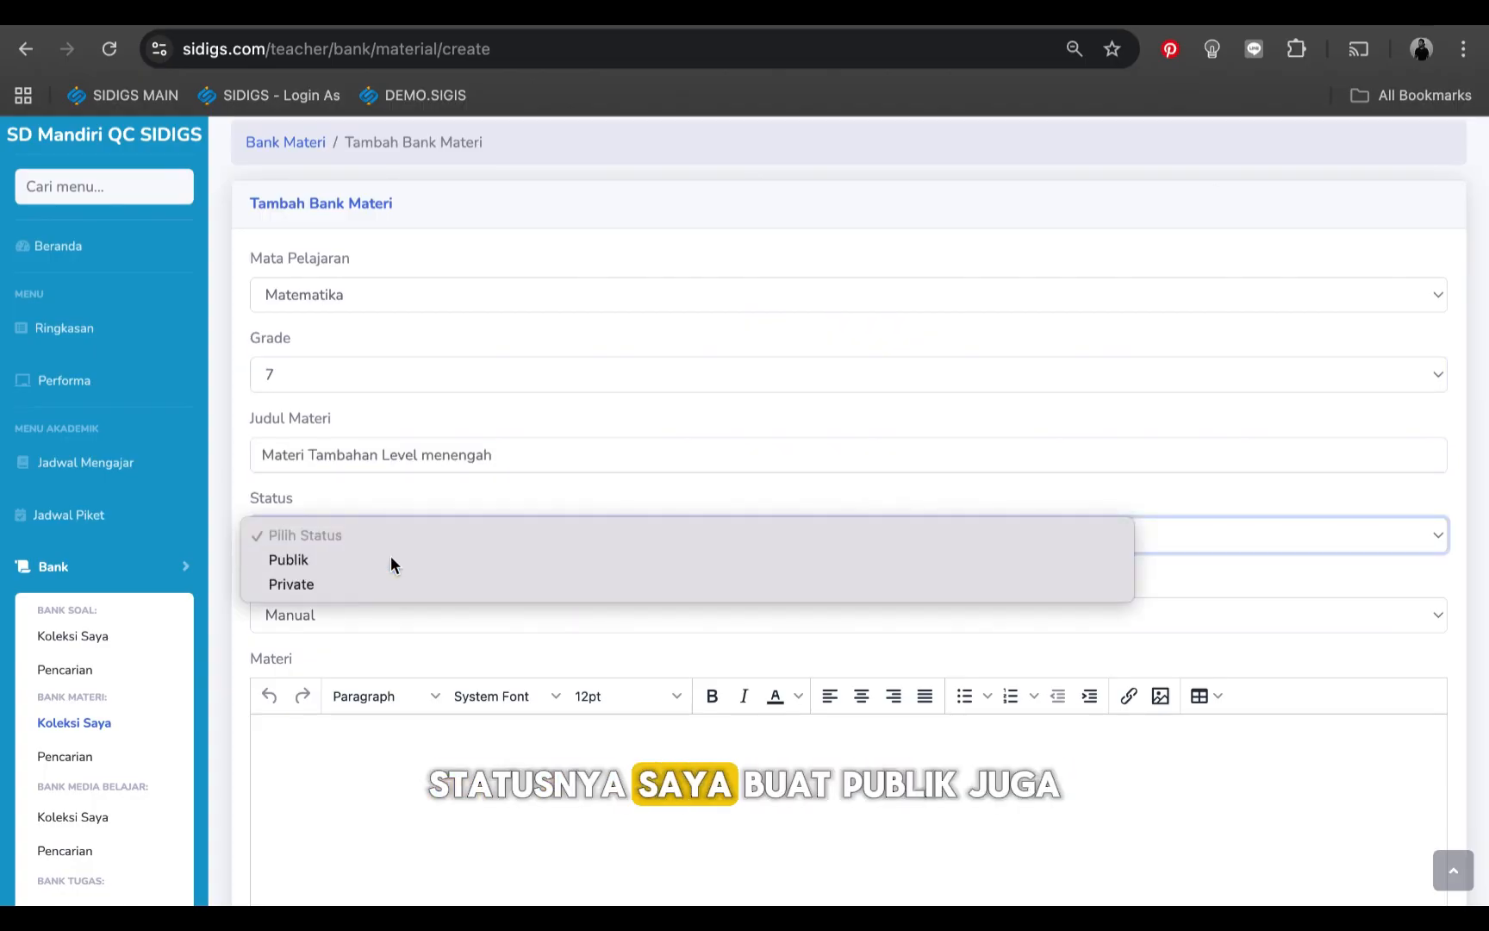
click(392, 560)
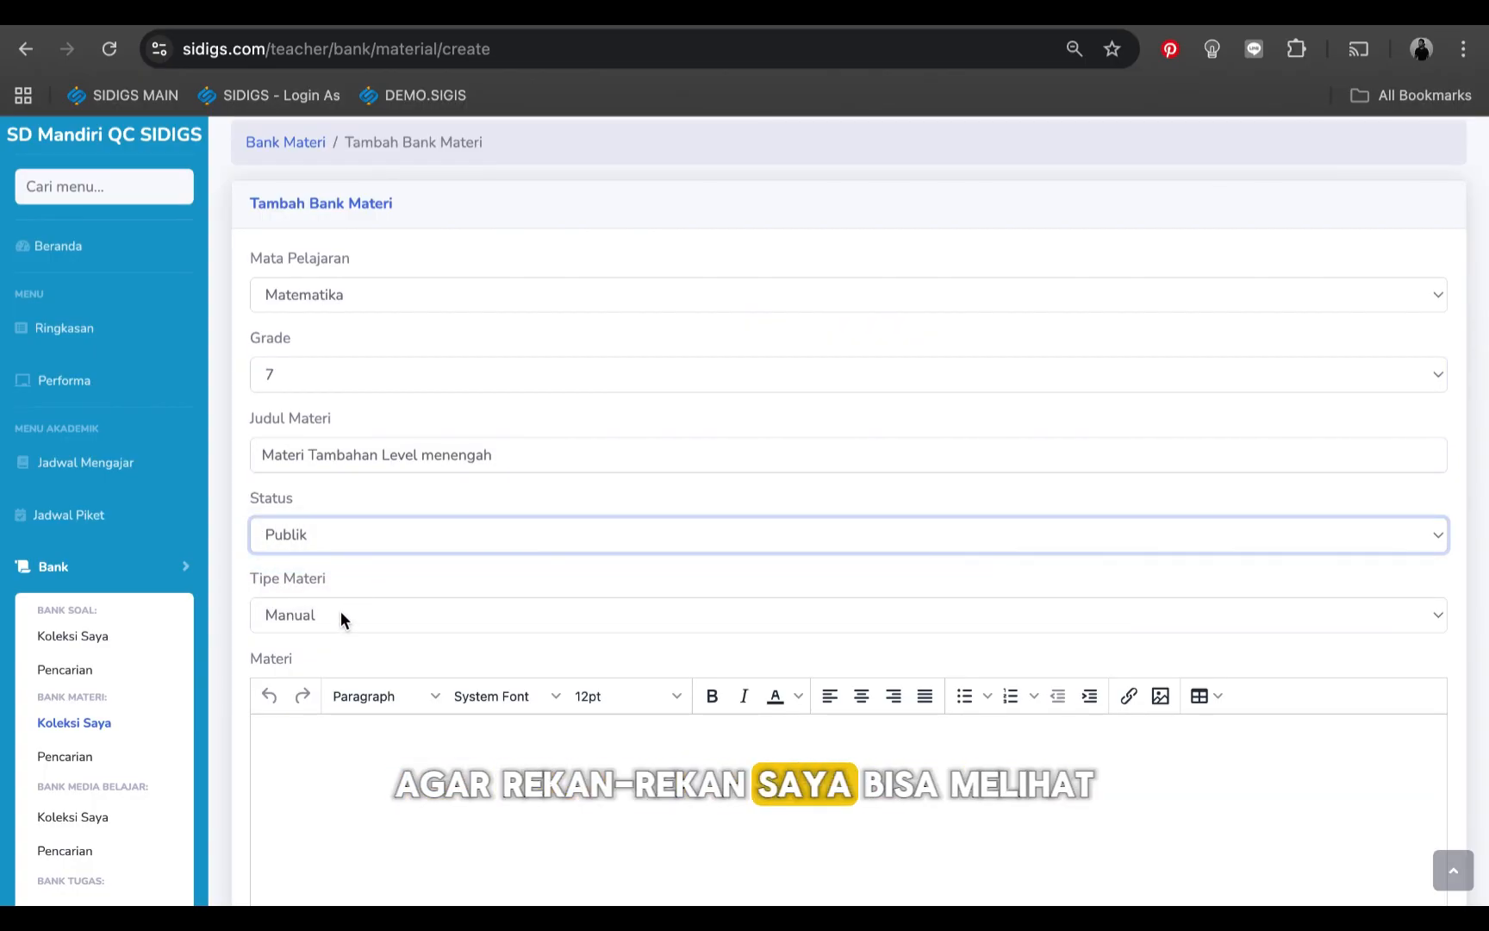
Step: Set the material type to Upload, attach CONTOH DOKUMEN.pdf, and save the Bank Materi entry
scroll(341, 618, down, 3)
click(358, 368)
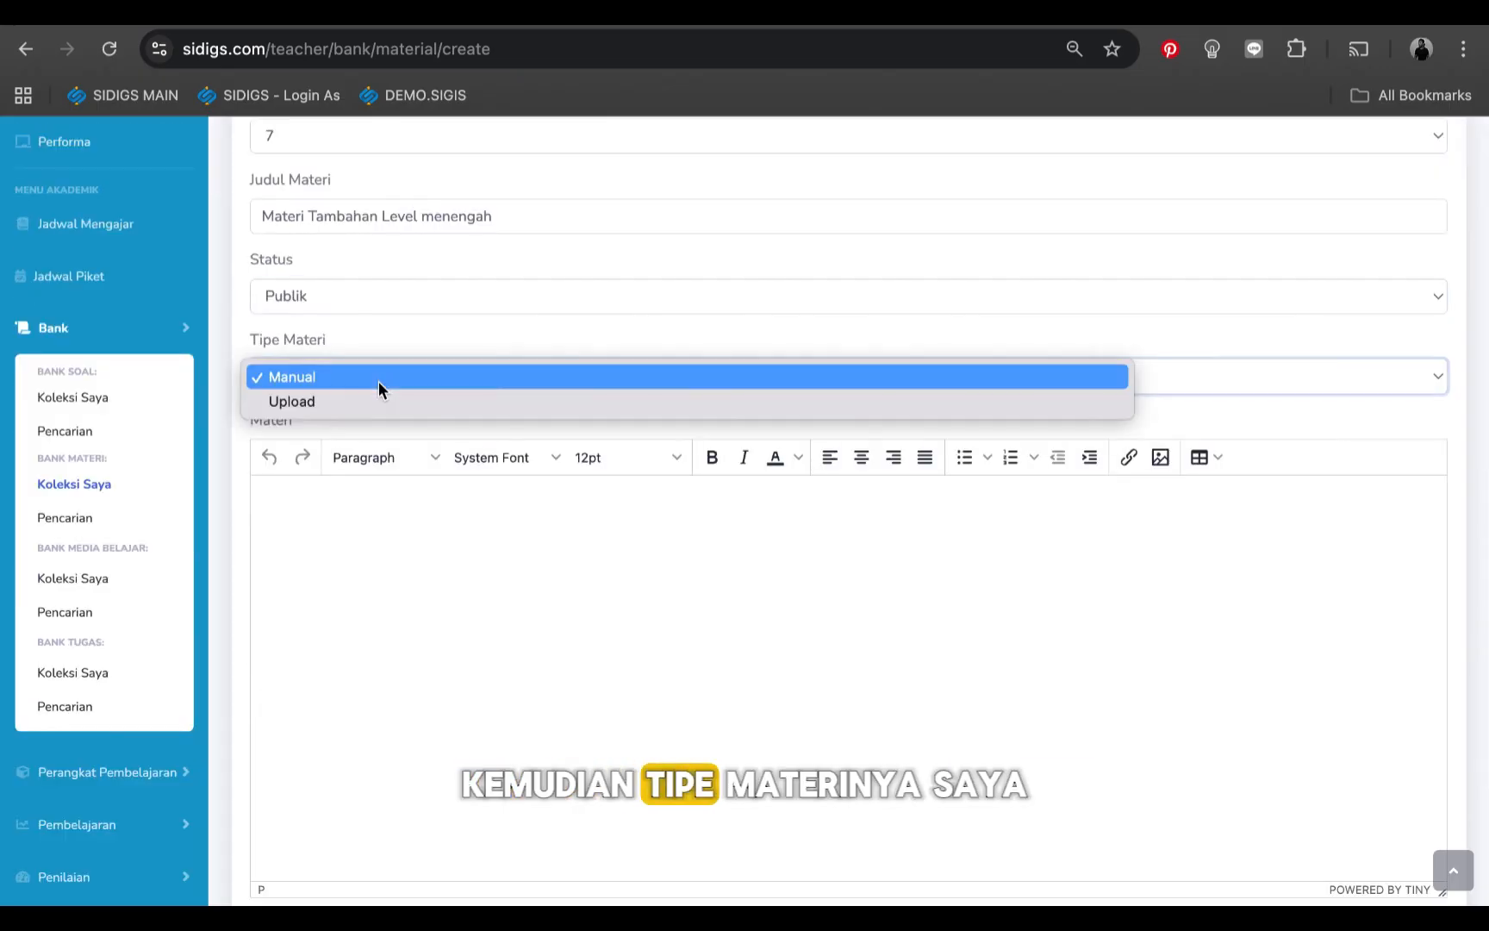
click(377, 398)
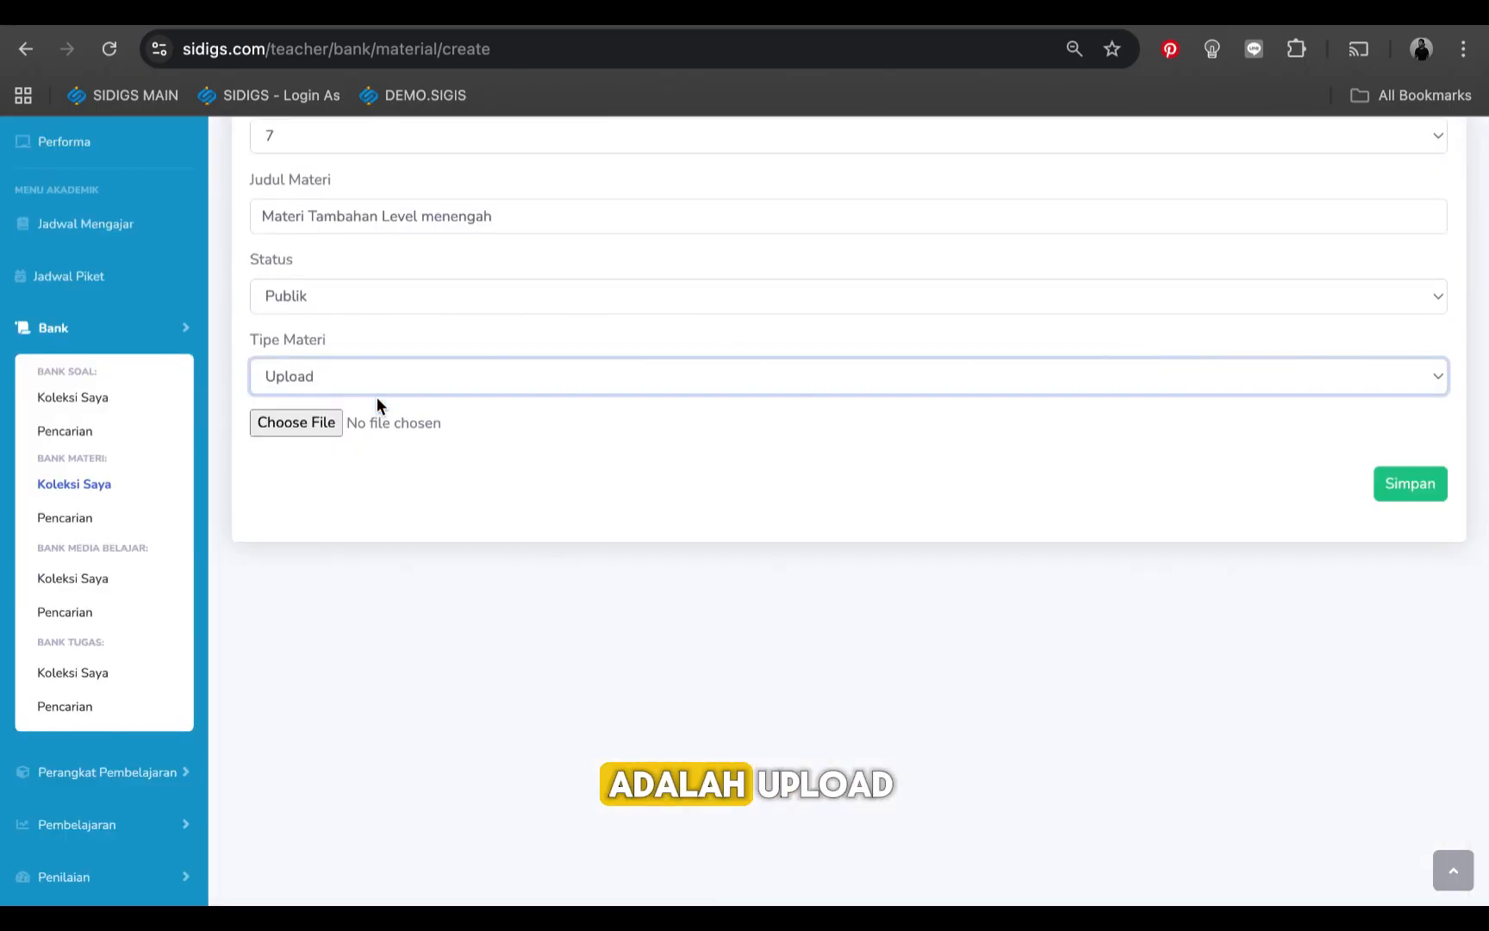
click(325, 421)
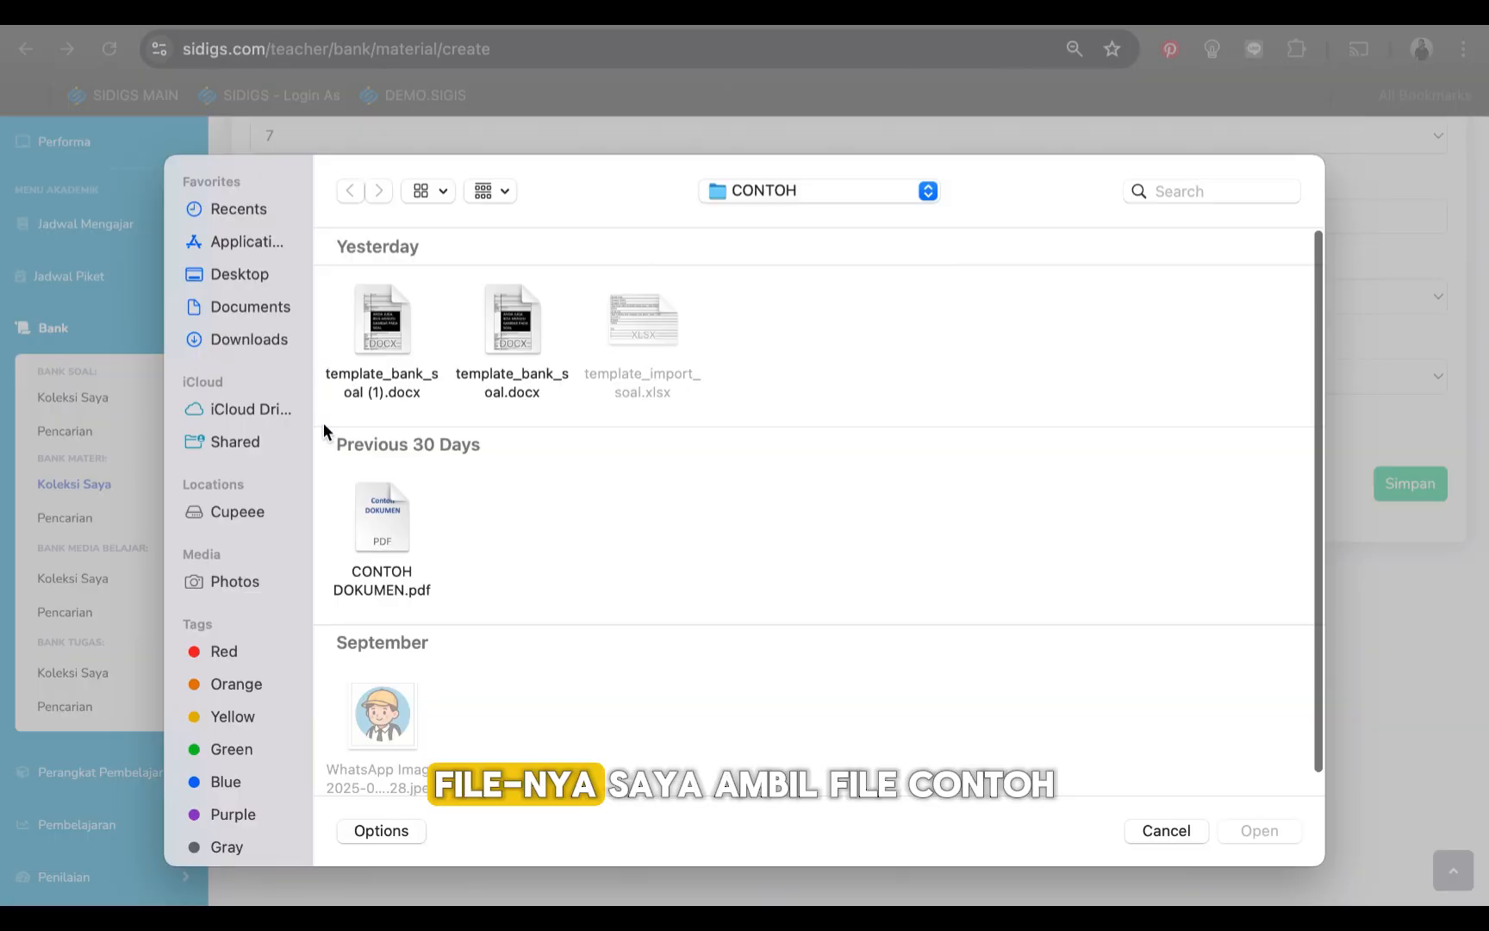
click(382, 517)
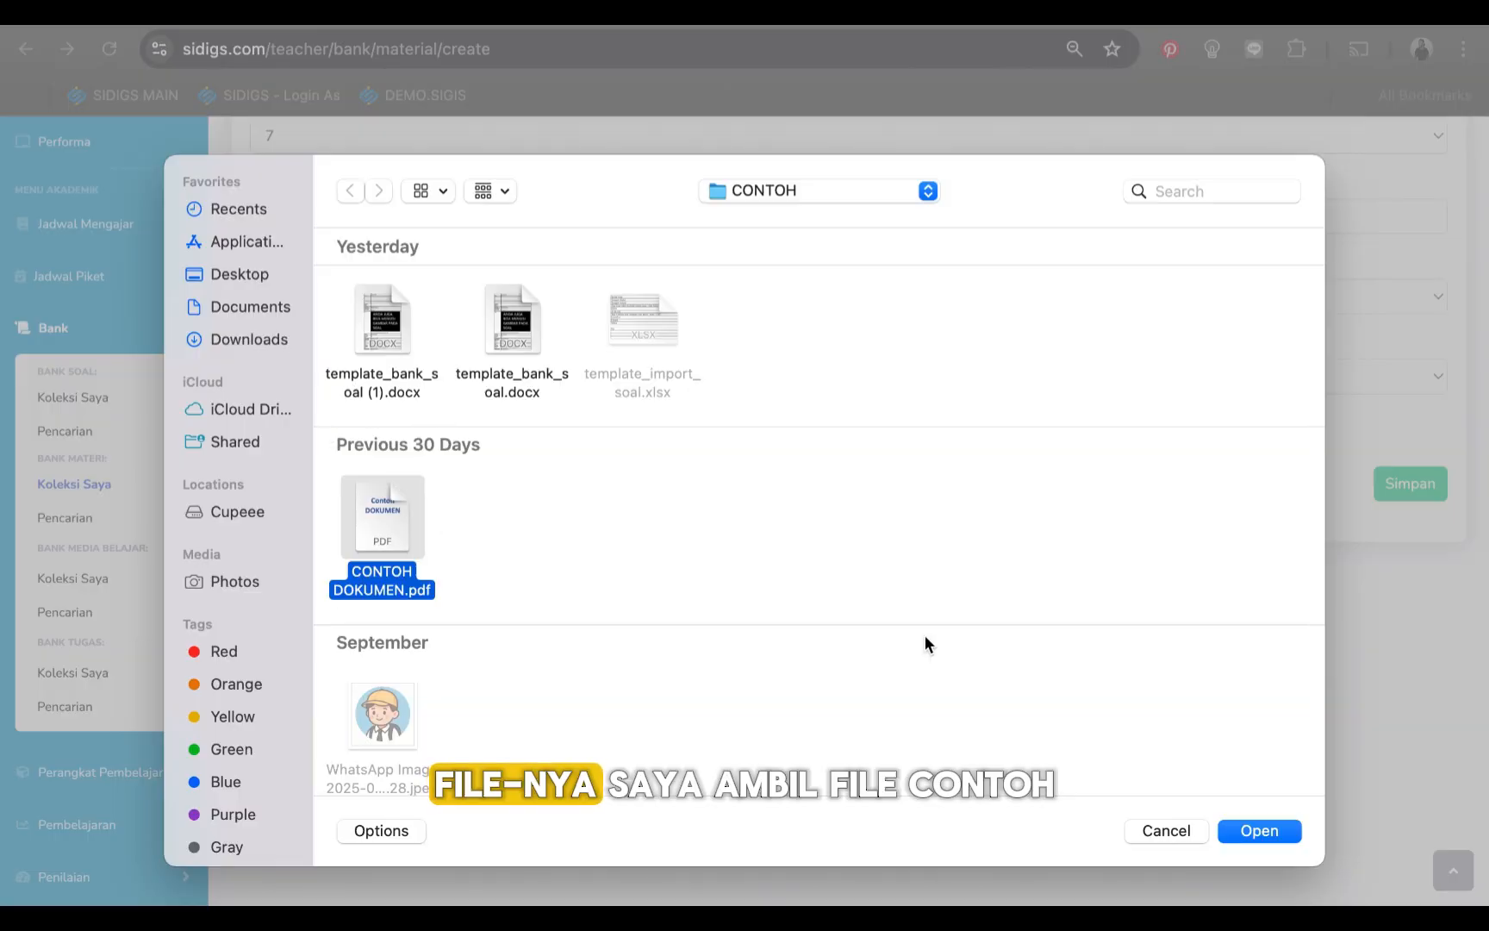
click(1249, 831)
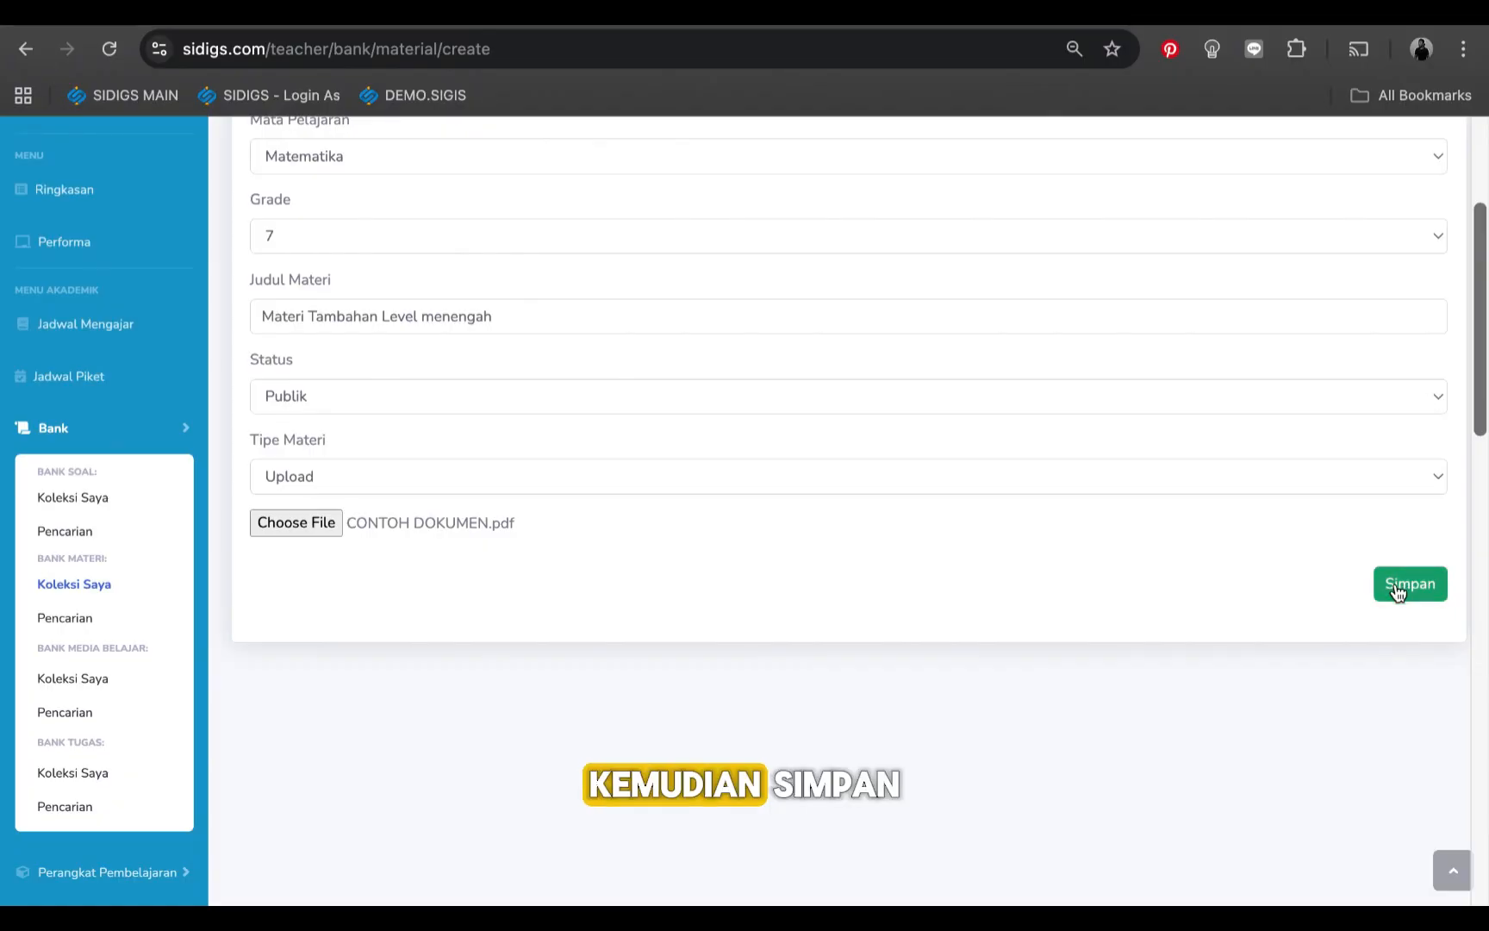
click(1401, 585)
Step: Review the Bank Materi list and open Koleksi Saya under Bank Media Belajar
scroll(625, 633, down, 3)
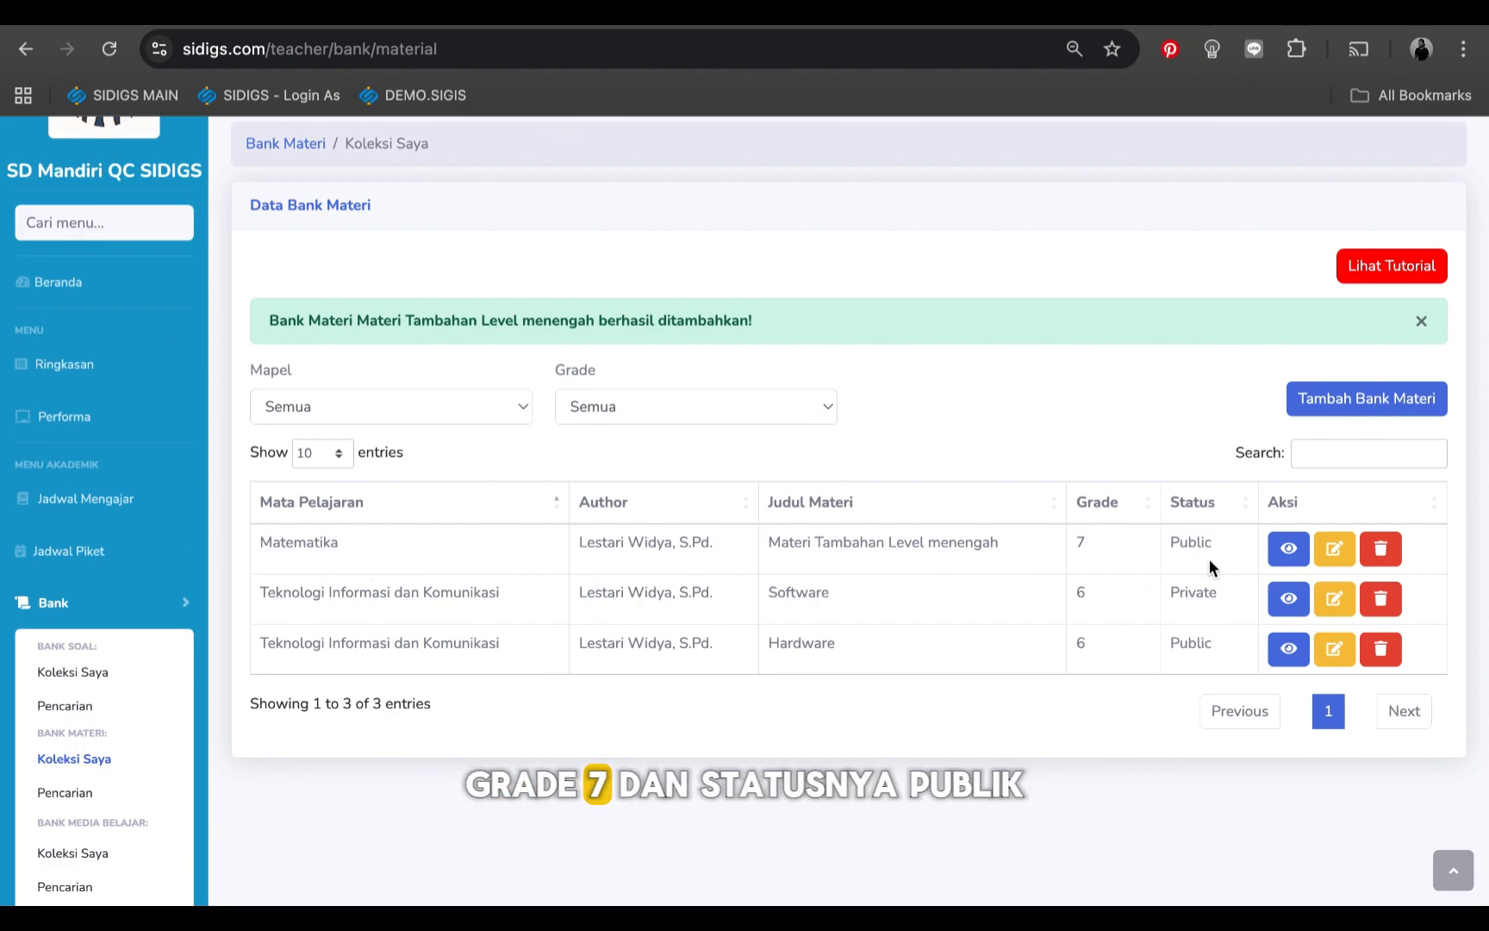
scroll(1028, 566, down, 3)
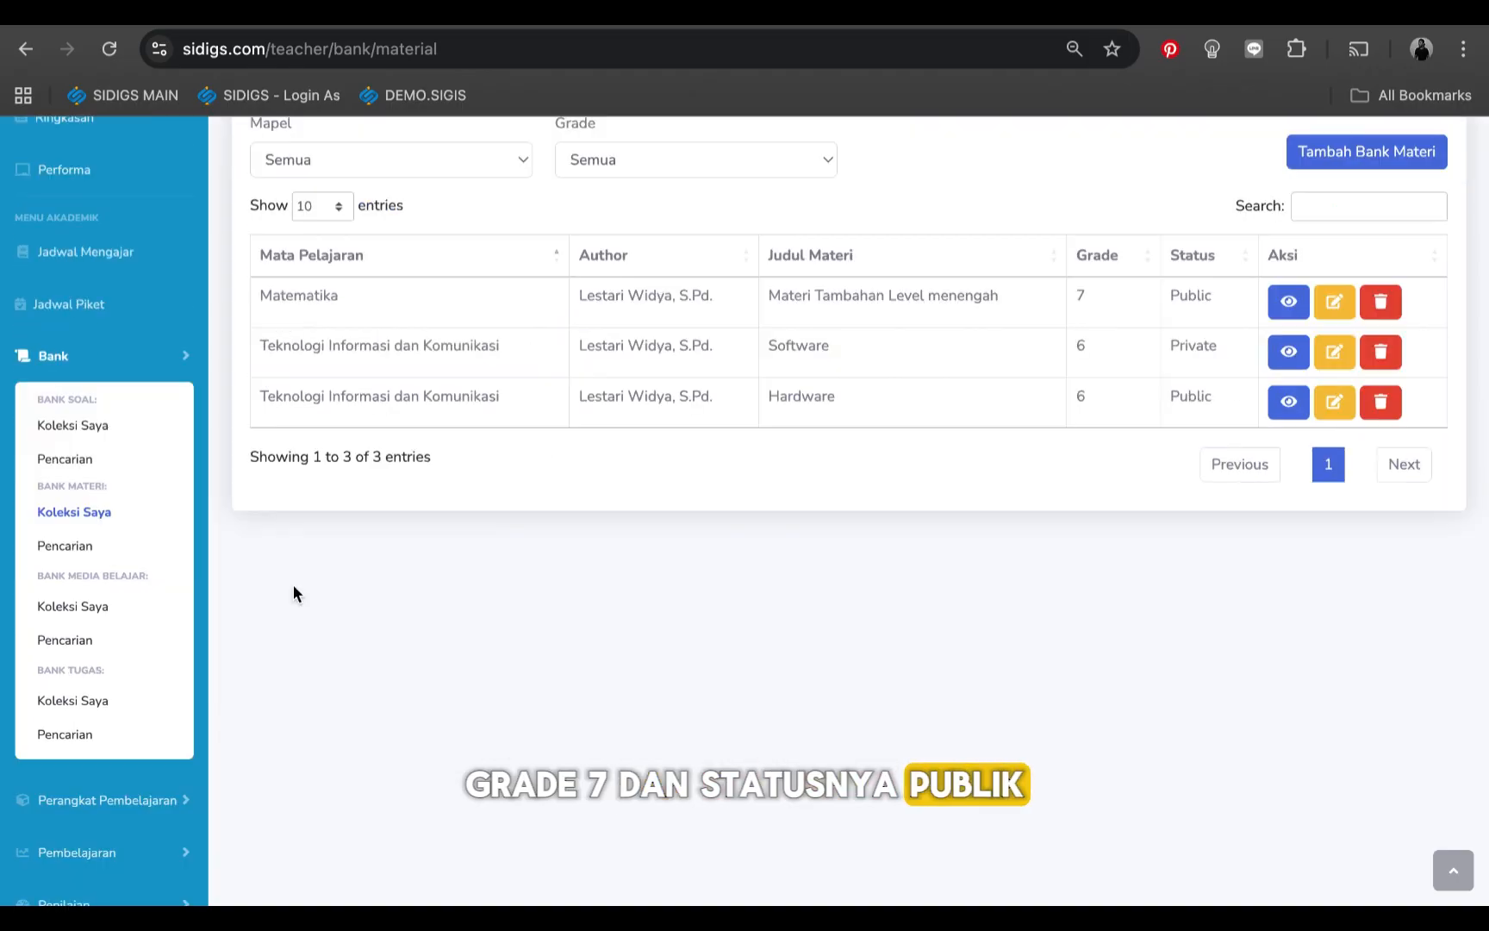
click(110, 608)
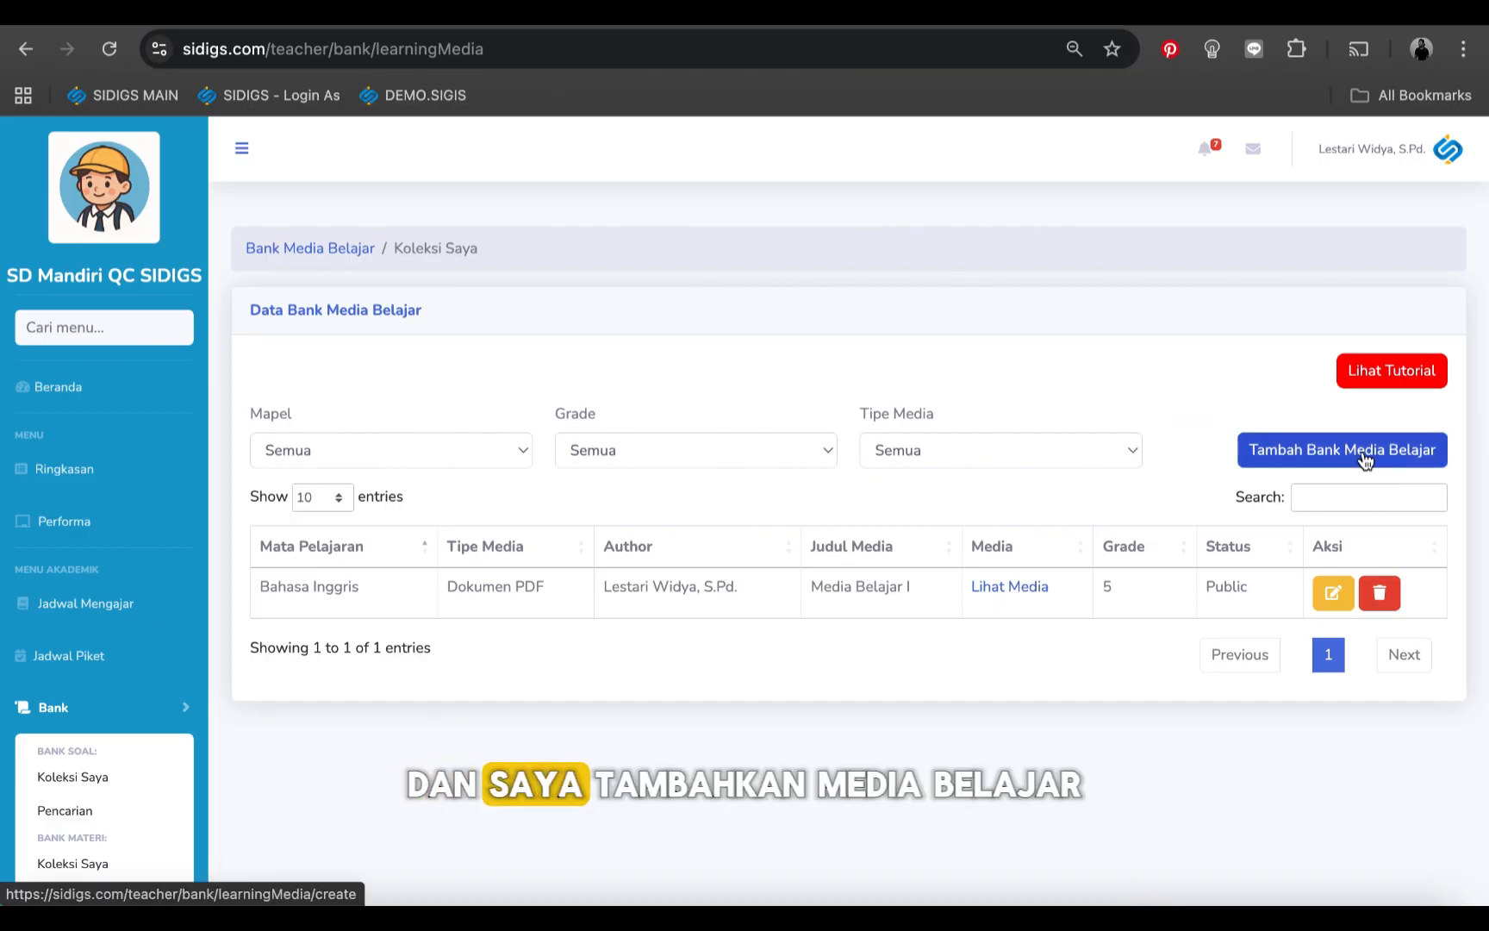
Step: Start a new Bank Media Belajar entry with subject Matematika, media type Youtube and grade 7
click(1362, 450)
click(668, 435)
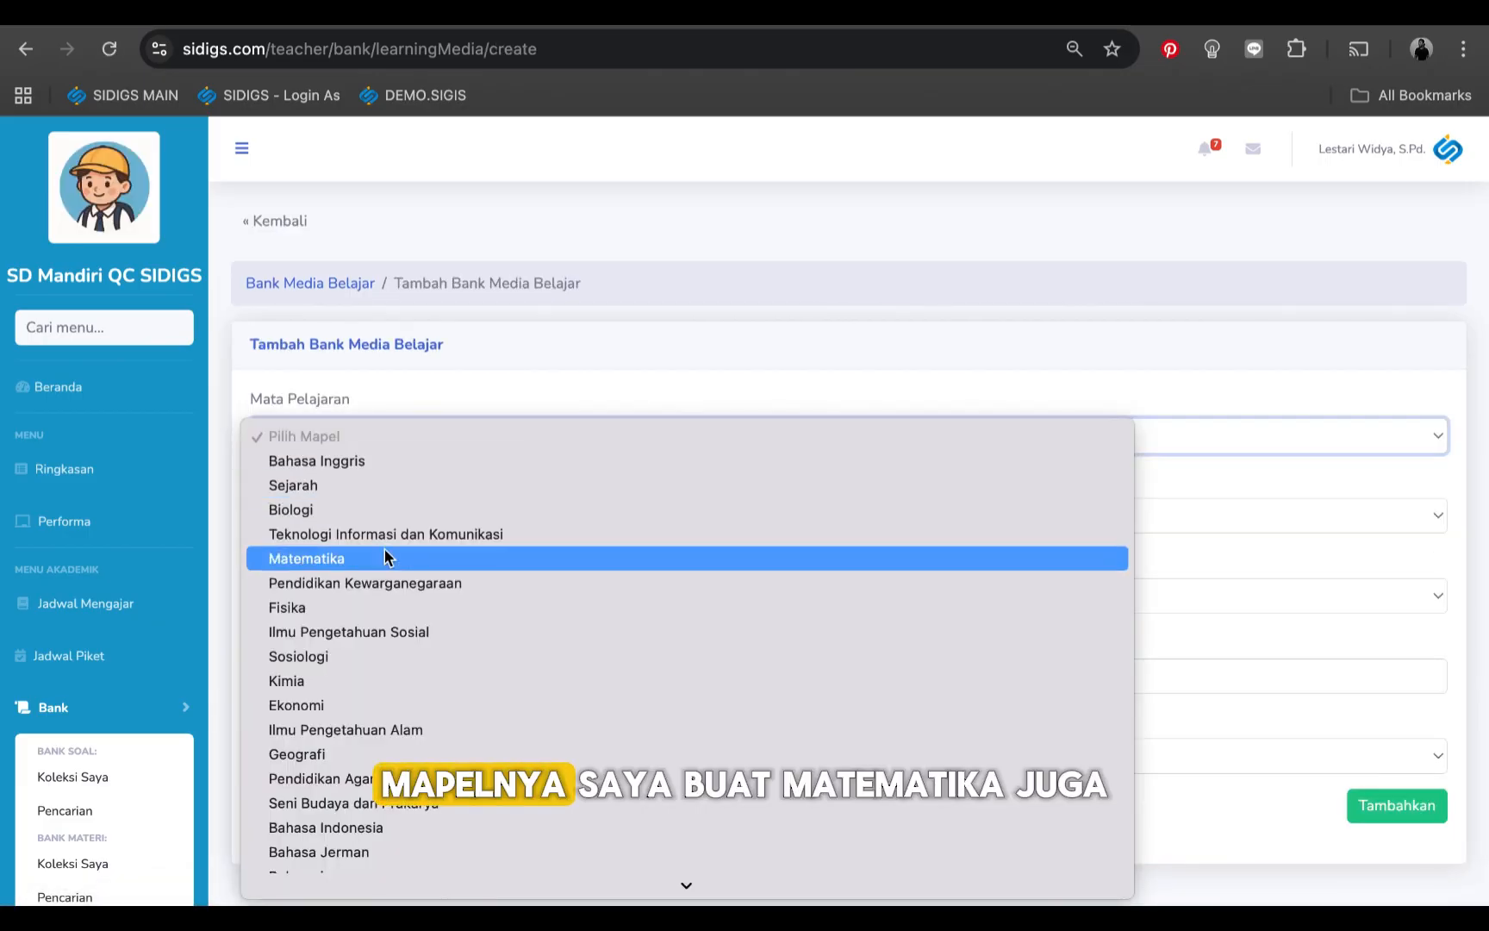
click(384, 558)
click(369, 517)
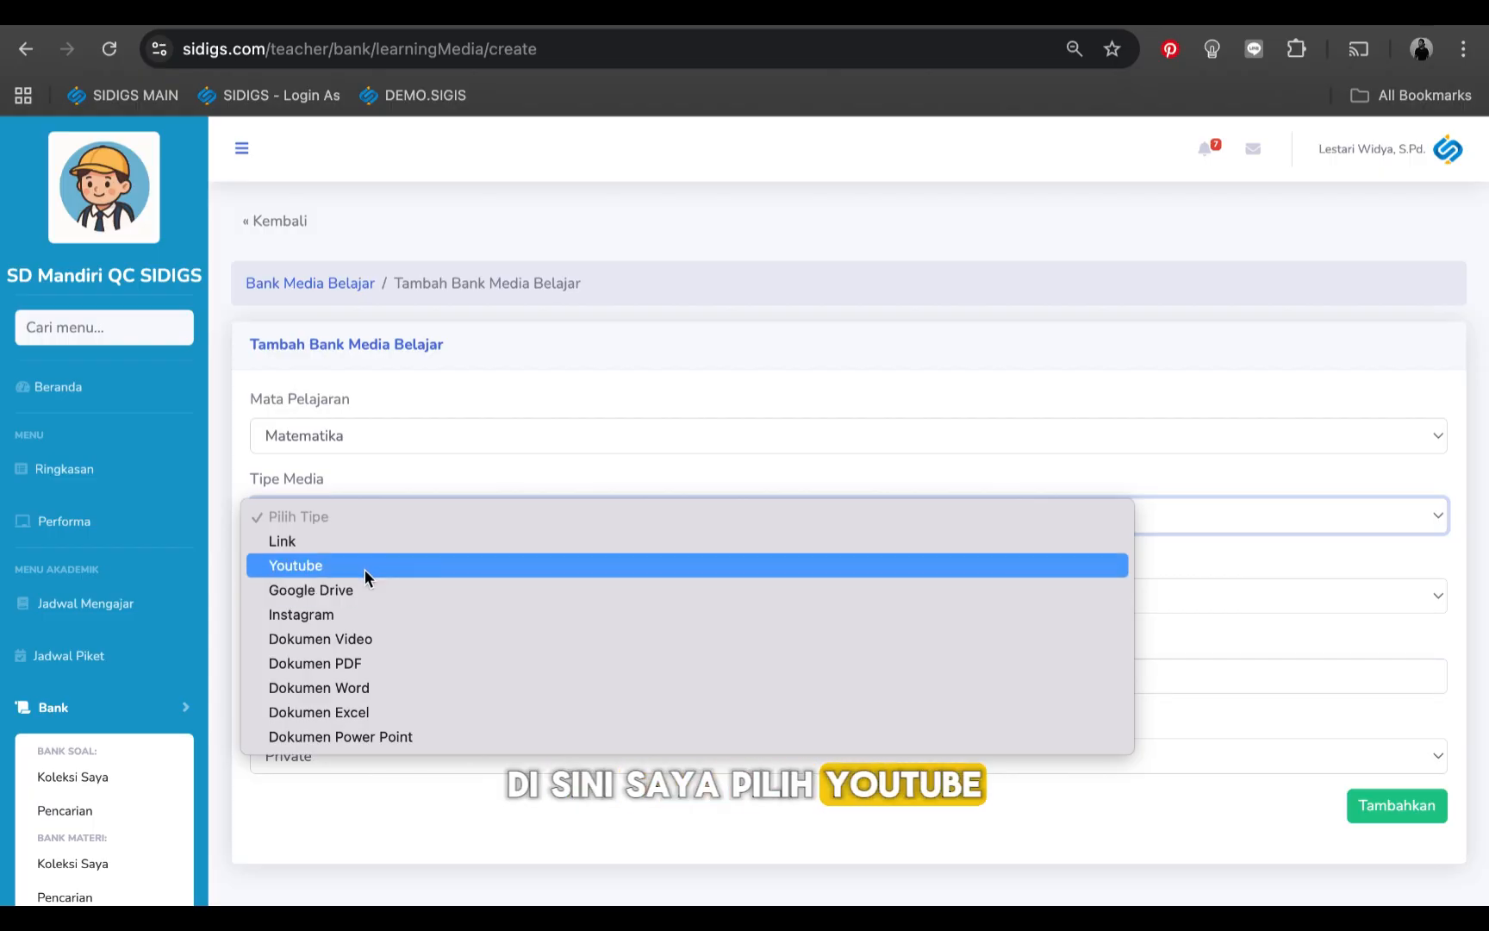
click(365, 569)
click(352, 598)
click(338, 766)
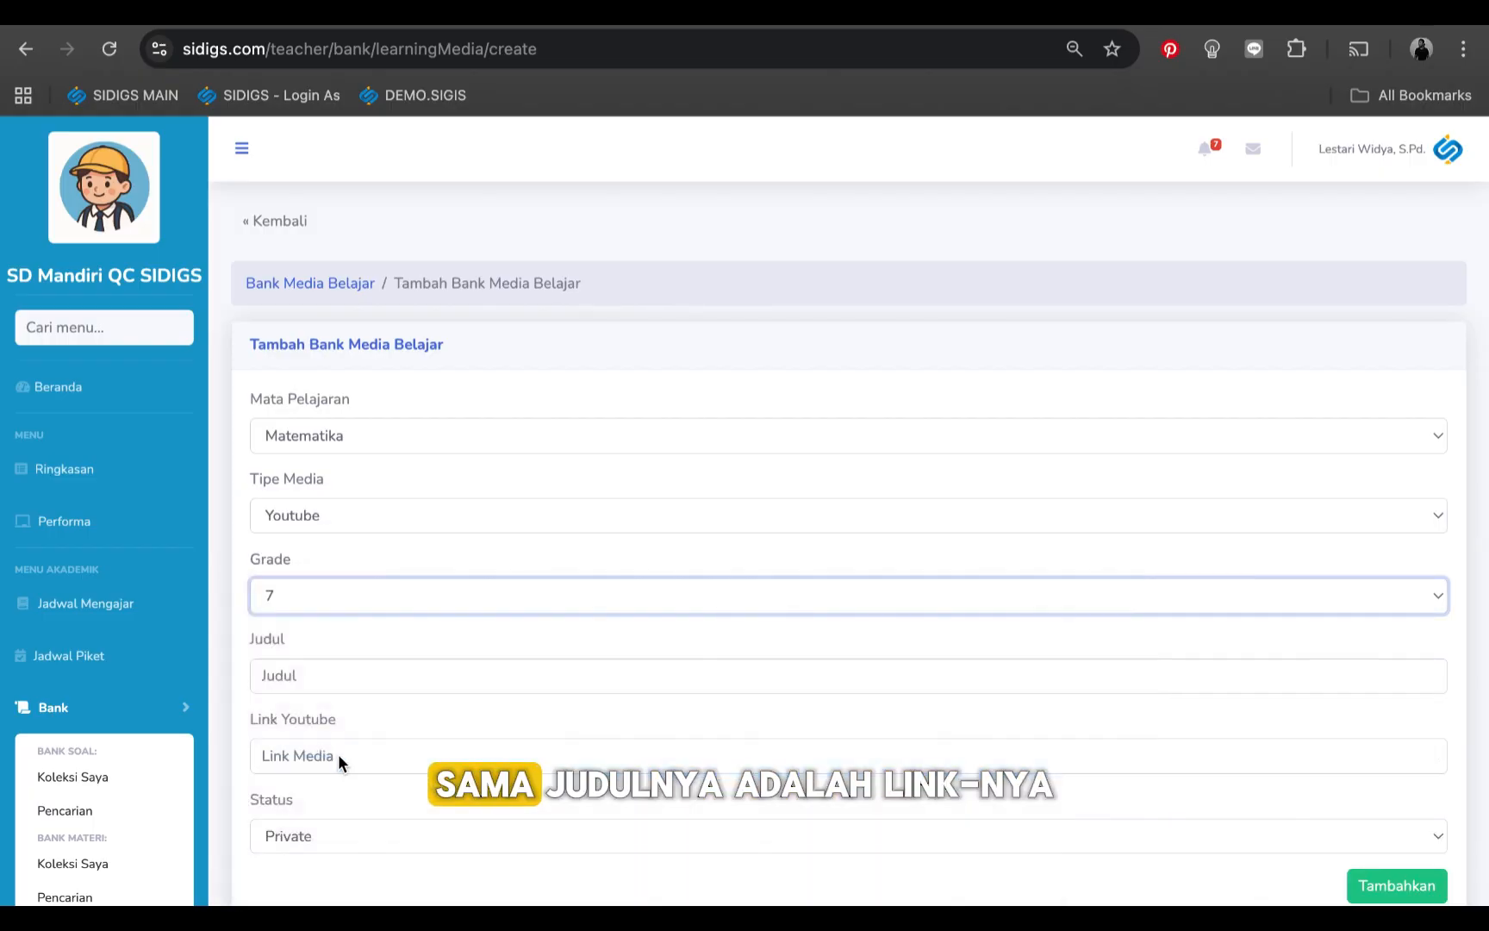
scroll(345, 552, down, 4)
click(361, 337)
text(Teori Matematika Level Menengah)
click(344, 415)
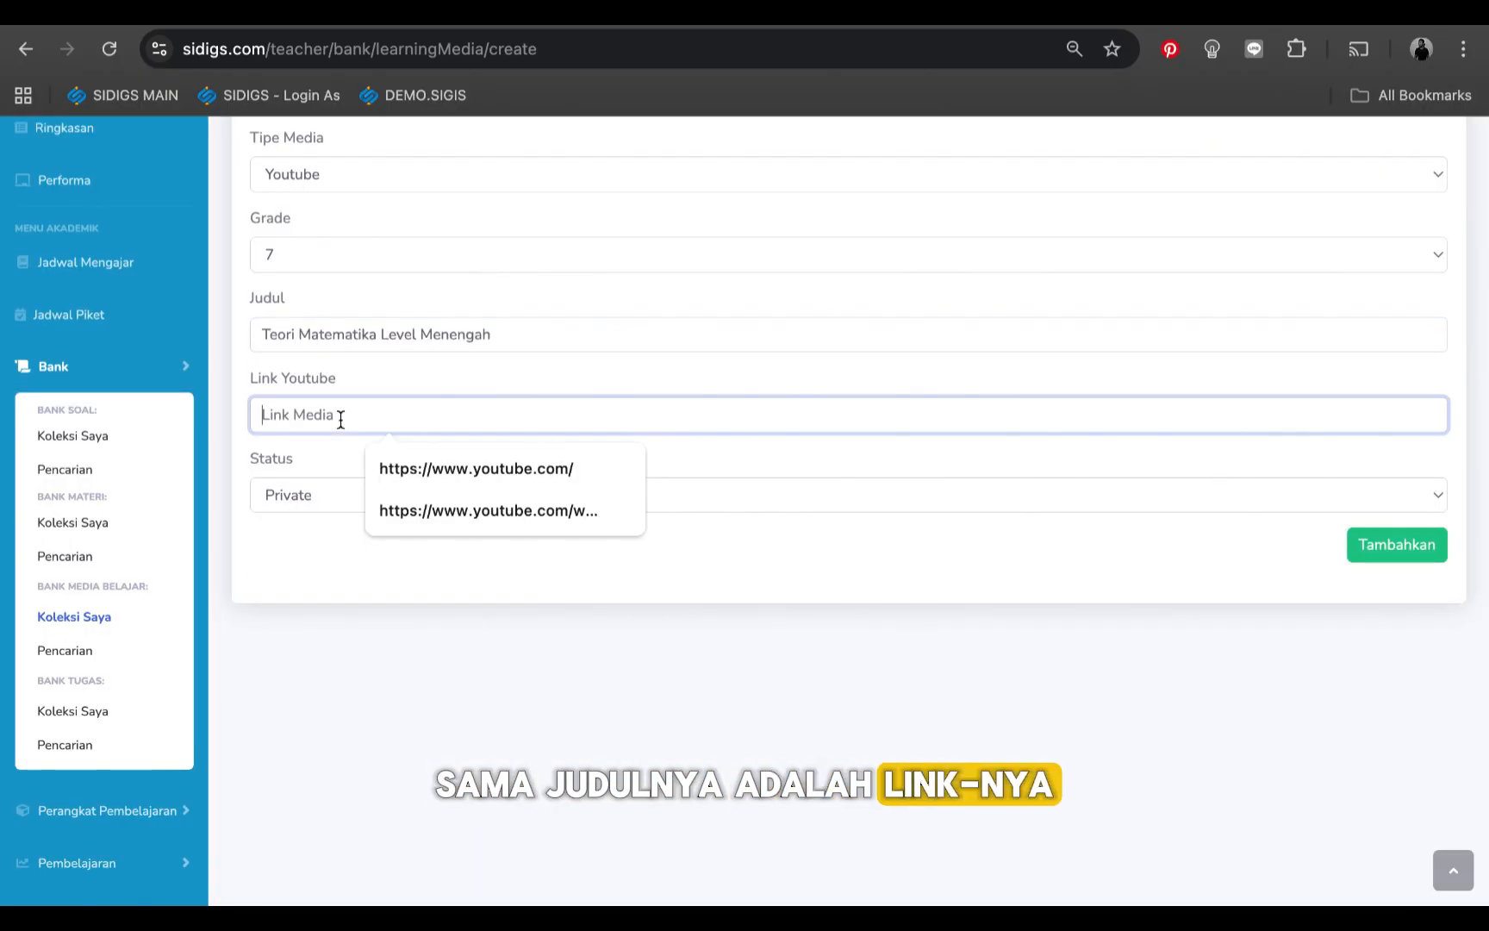
click(511, 468)
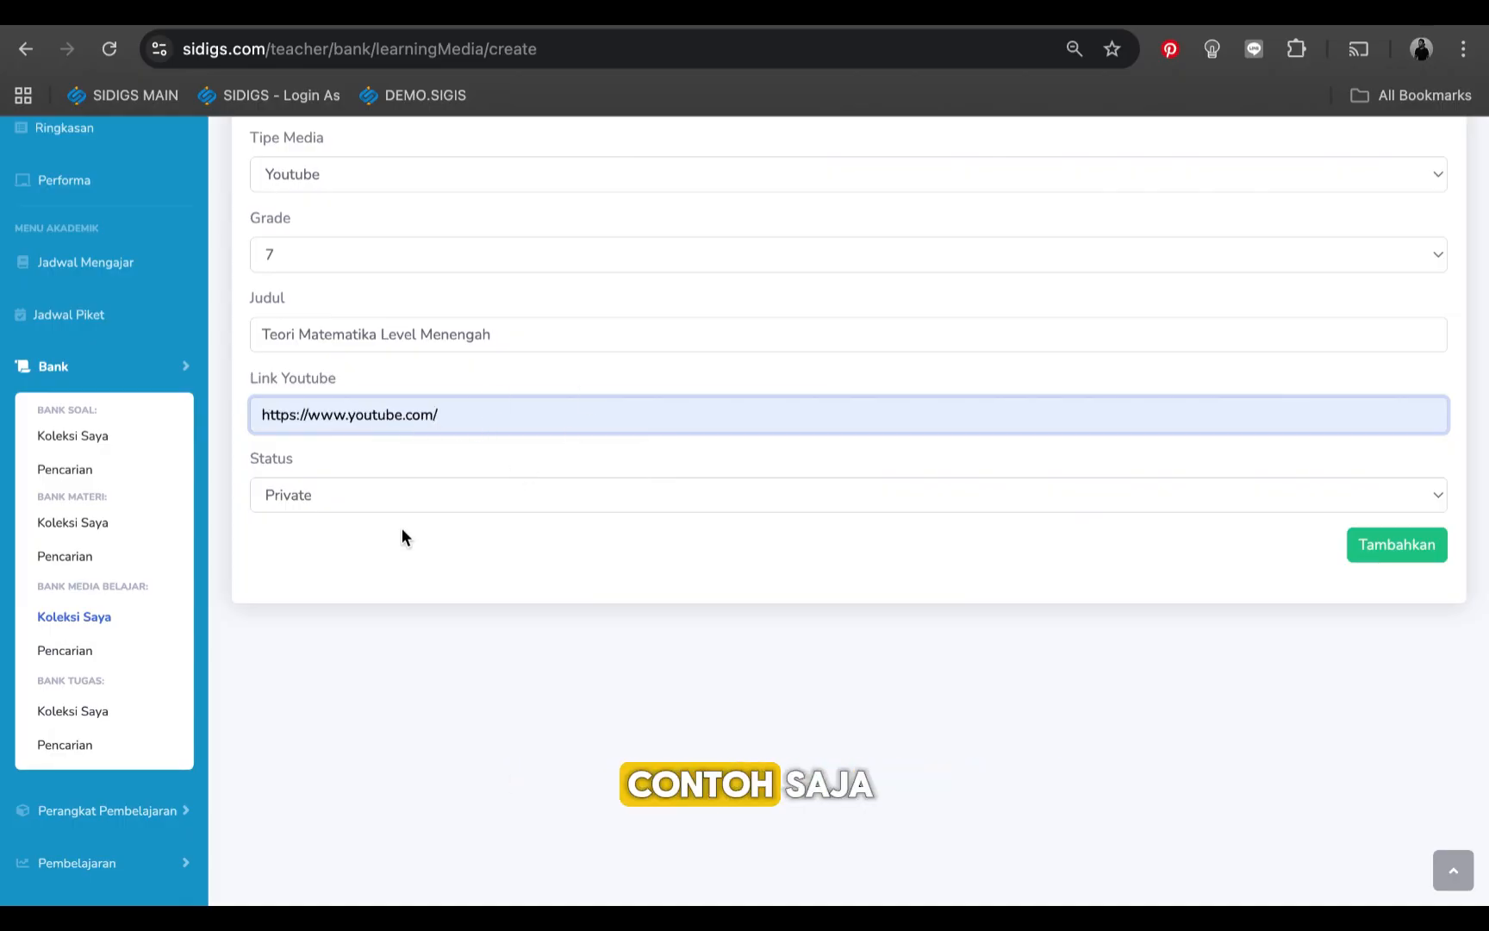
Step: Set the media's status to Publik and save the Bank Media Belajar entry
click(438, 491)
click(426, 518)
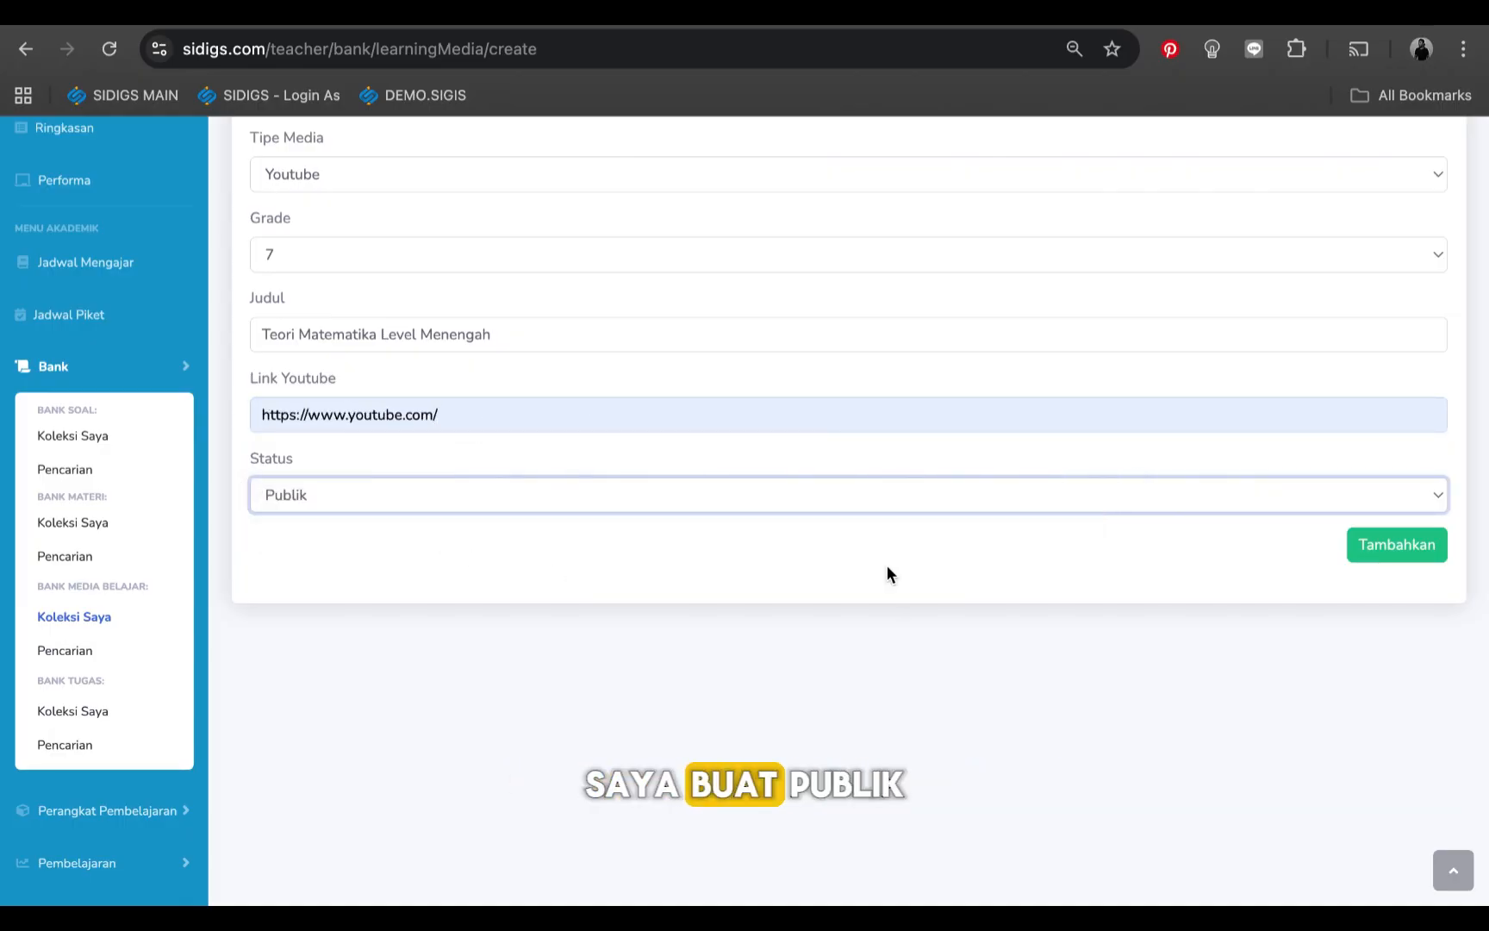
click(1377, 562)
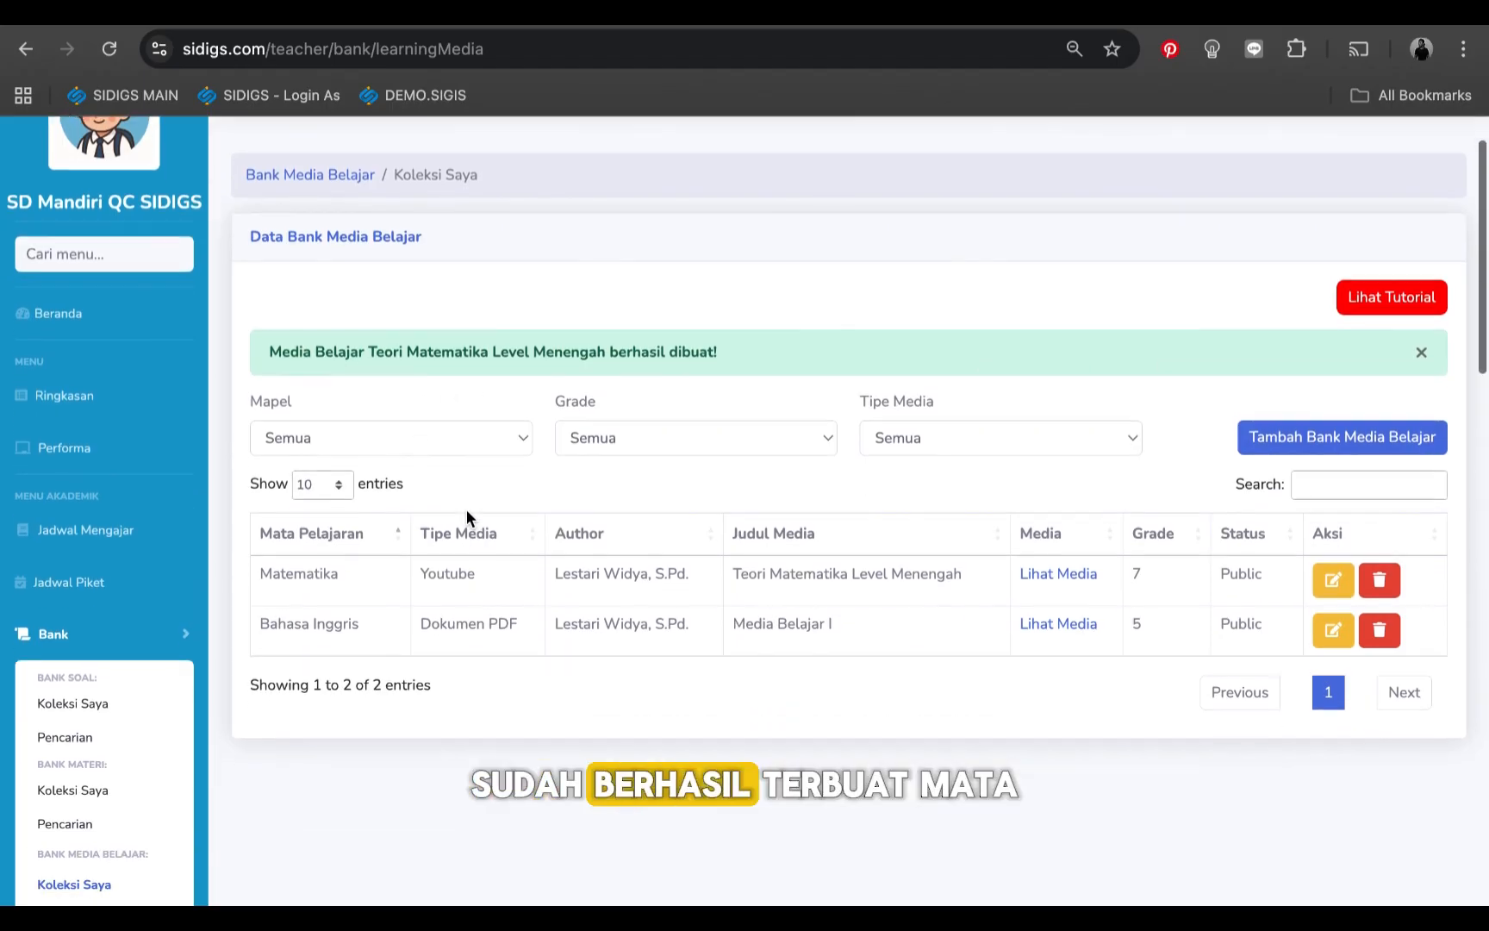
Step: Open Koleksi Saya under Bank Tugas and start a new Bank Tugas entry
scroll(466, 511, down, 1)
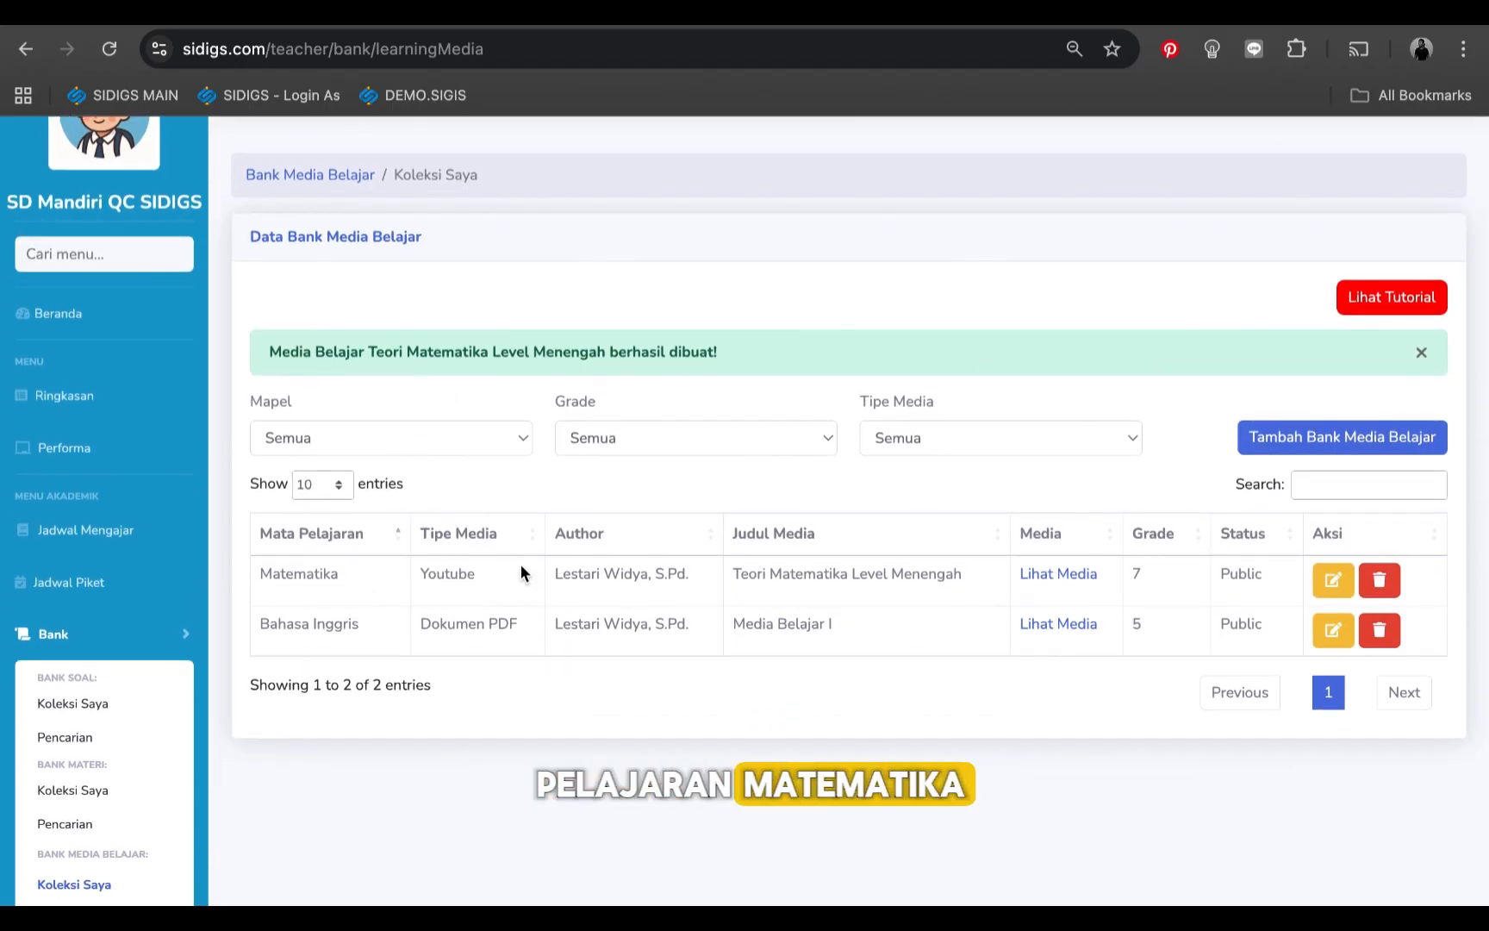
scroll(1113, 595, down, 2)
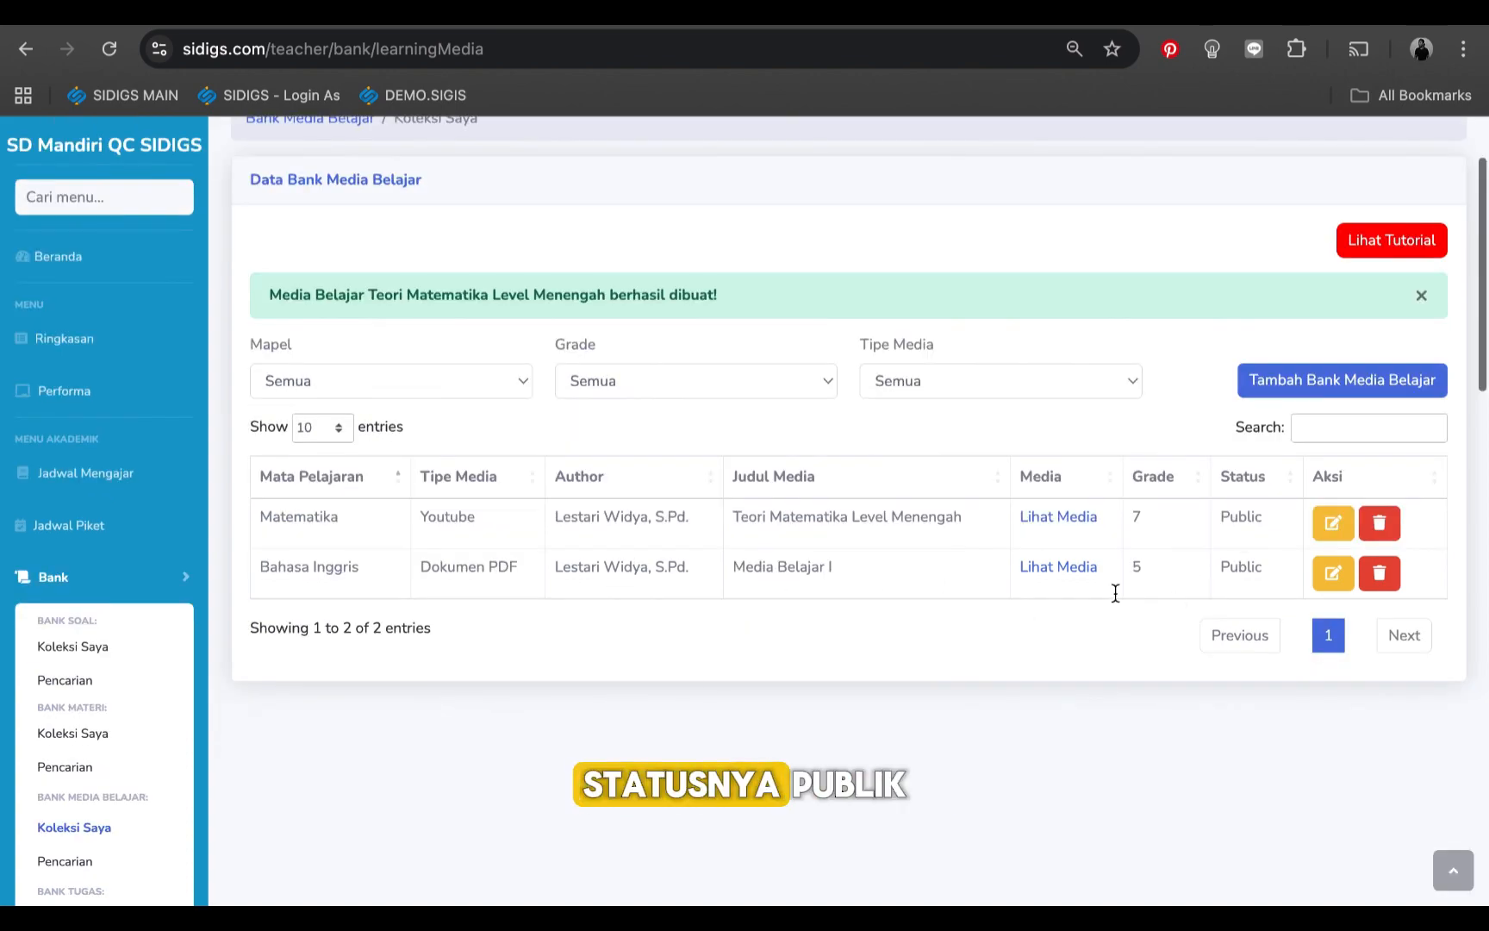
scroll(110, 618, down, 3)
click(110, 614)
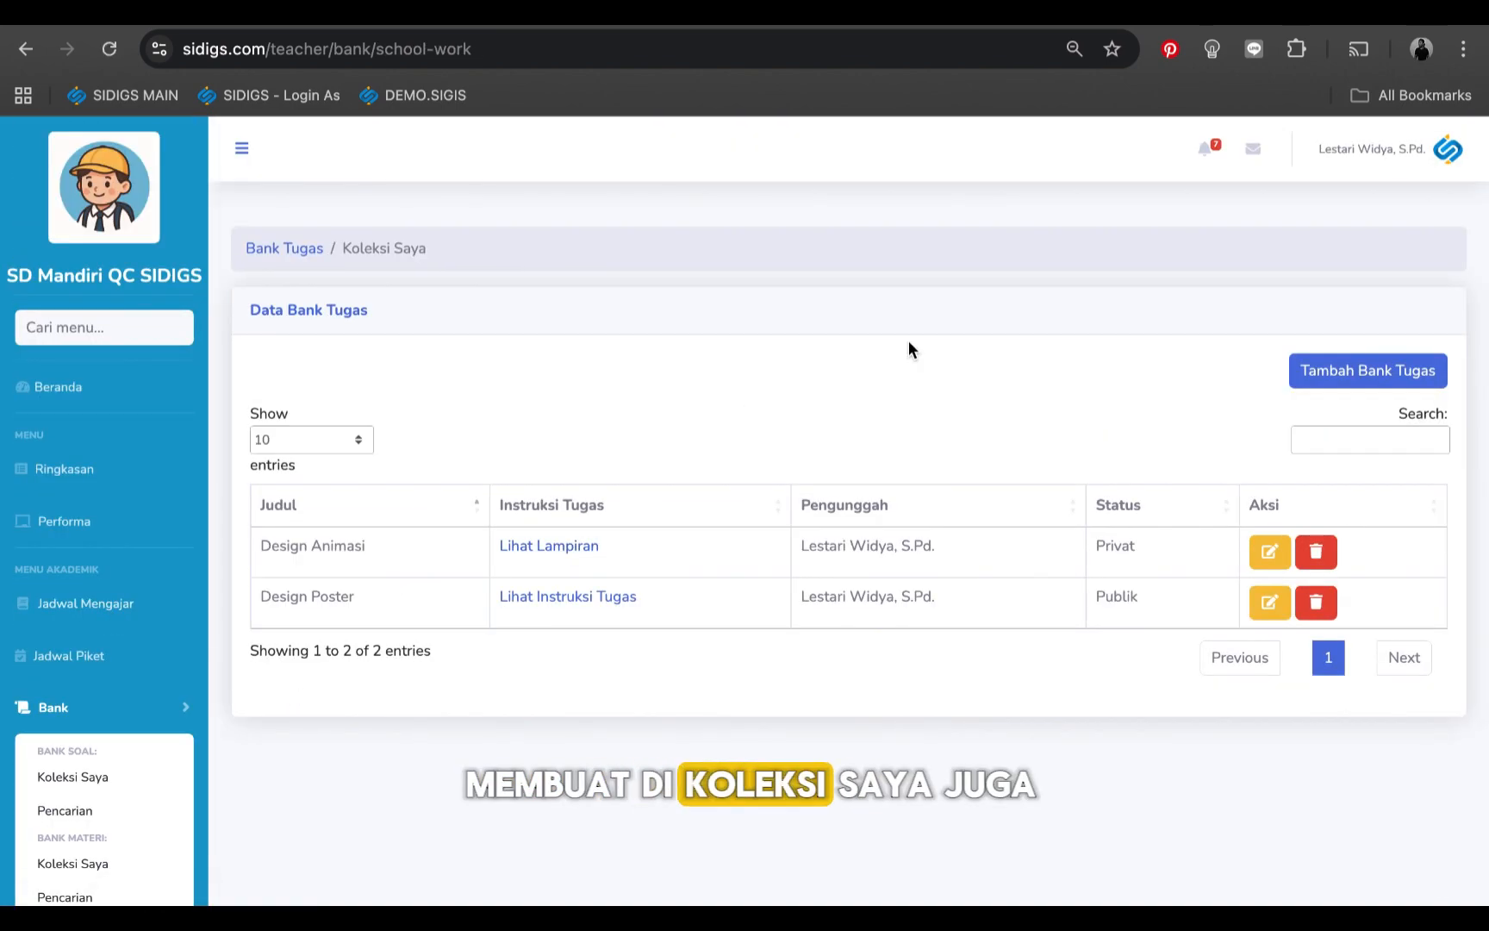
click(1371, 385)
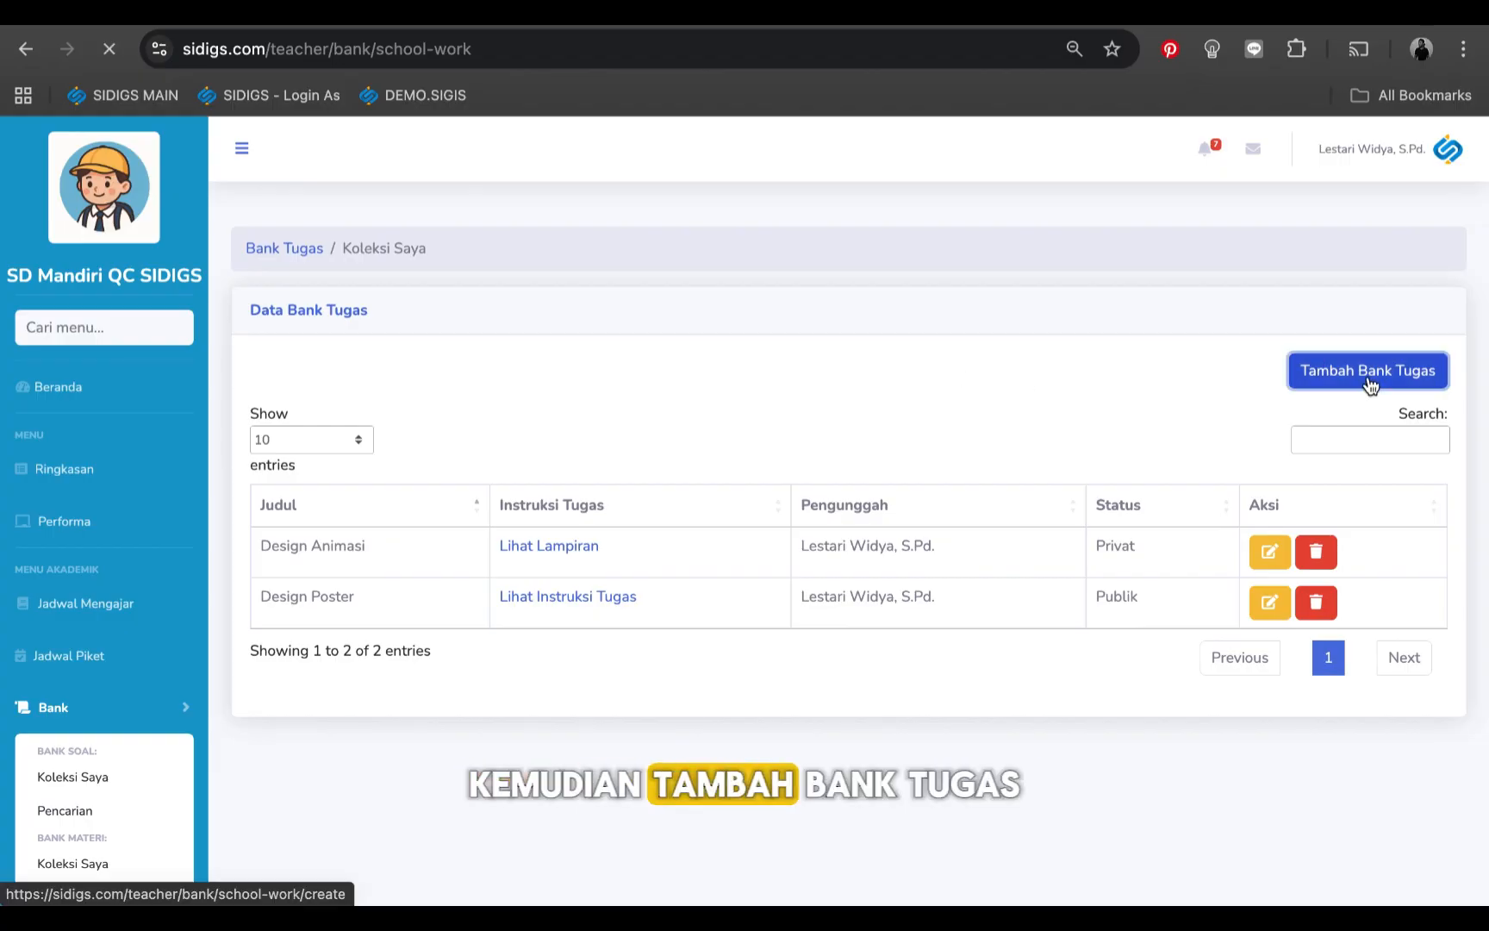
Step: Title the assignment "Buat contoh bangun ruang", with status Publik and a KKM of 80
click(828, 450)
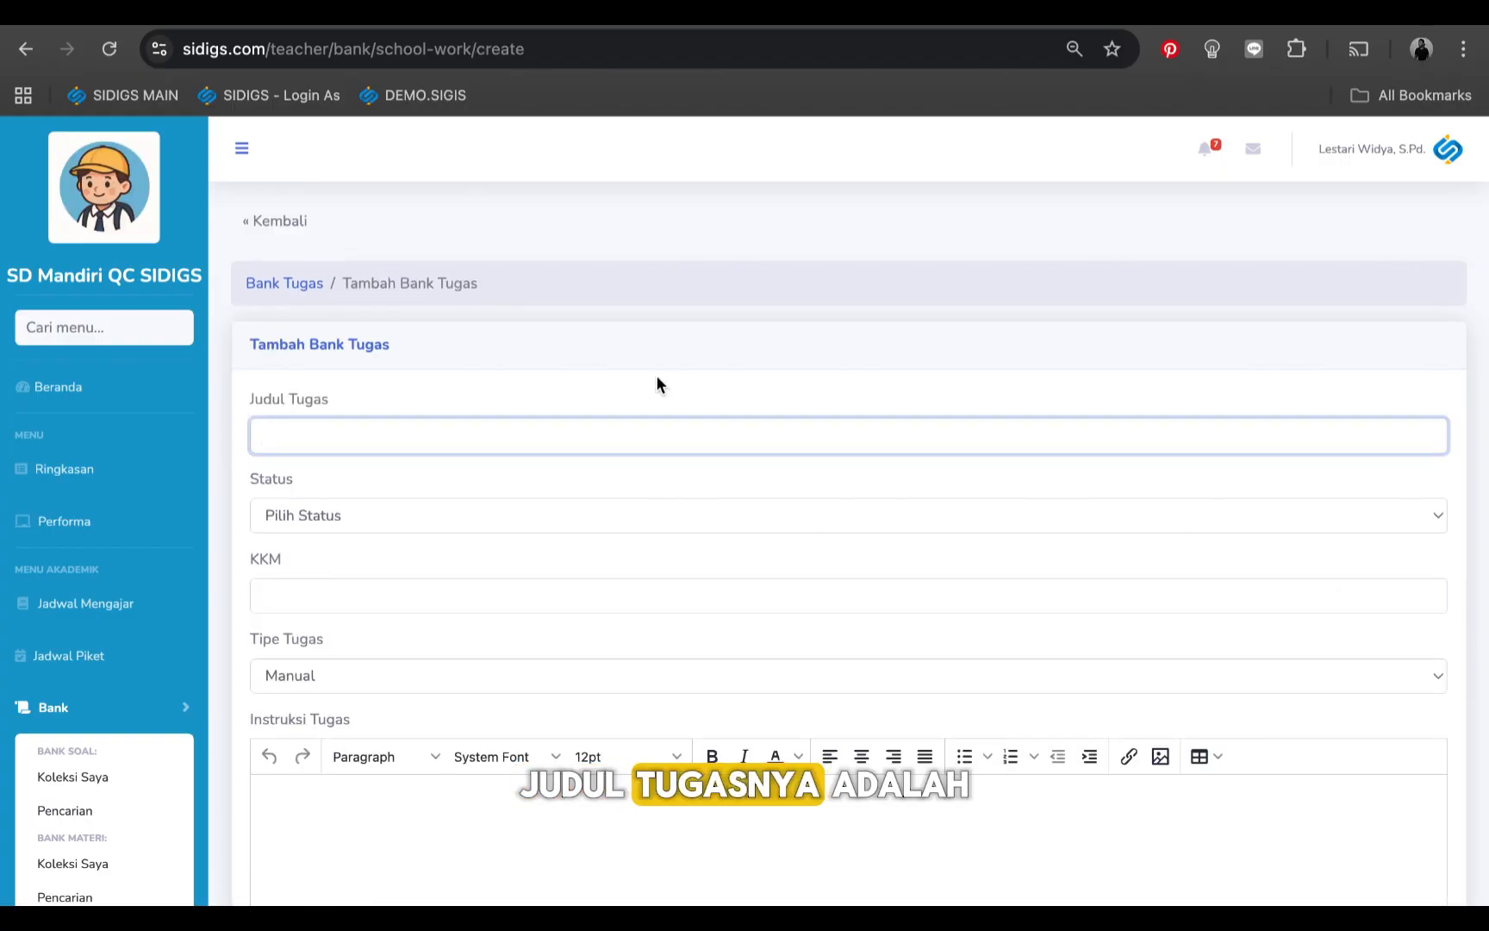
text(Buat contoh bangun ruang)
click(449, 517)
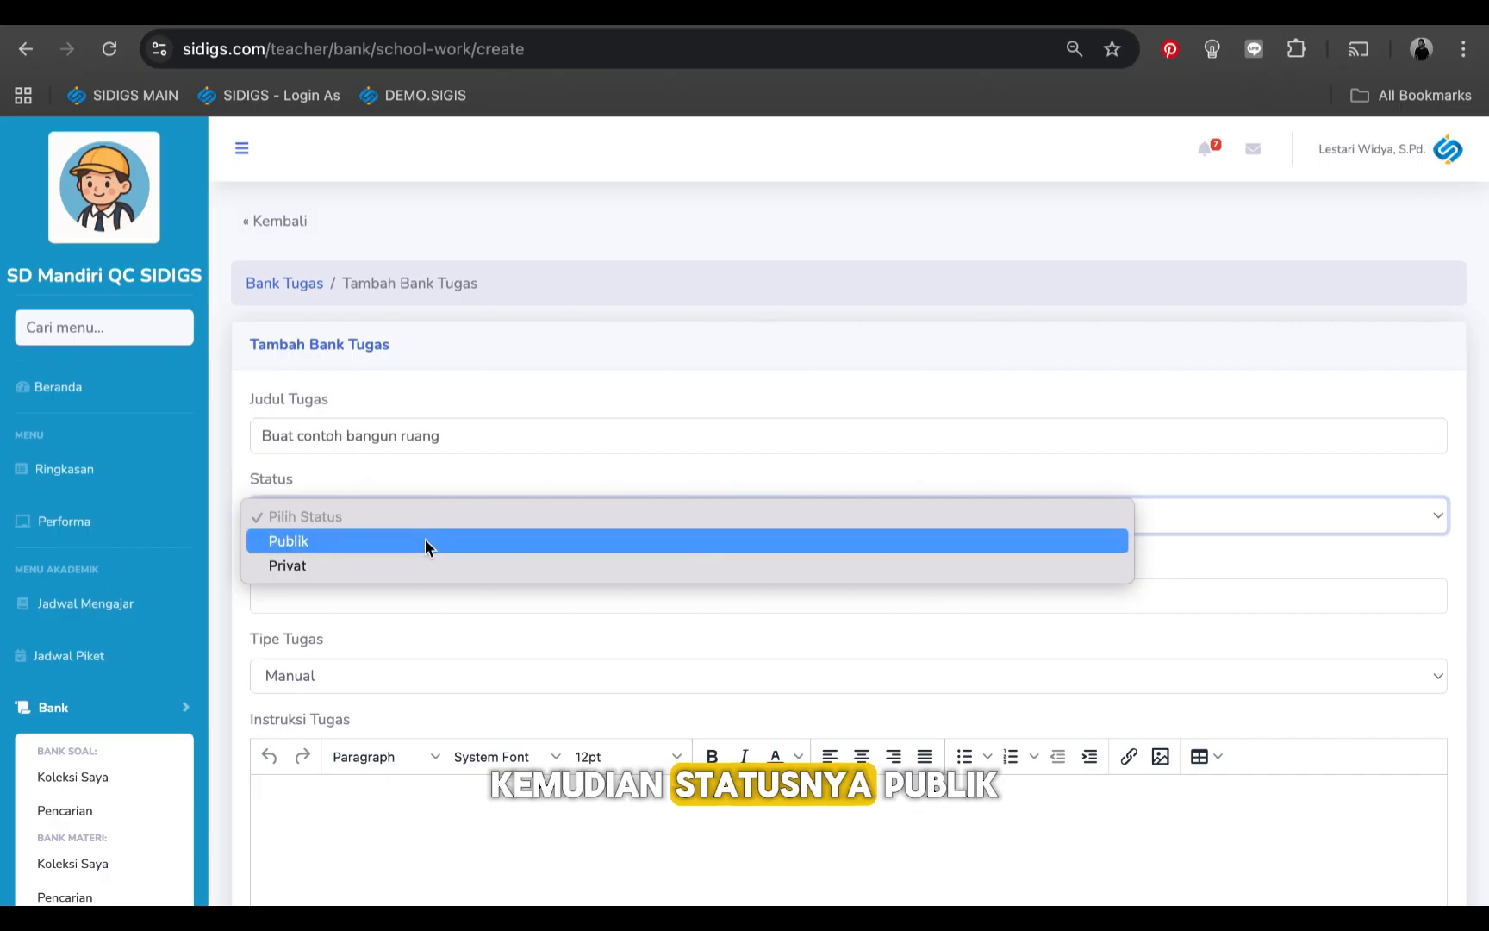
click(425, 541)
click(354, 601)
text(80)
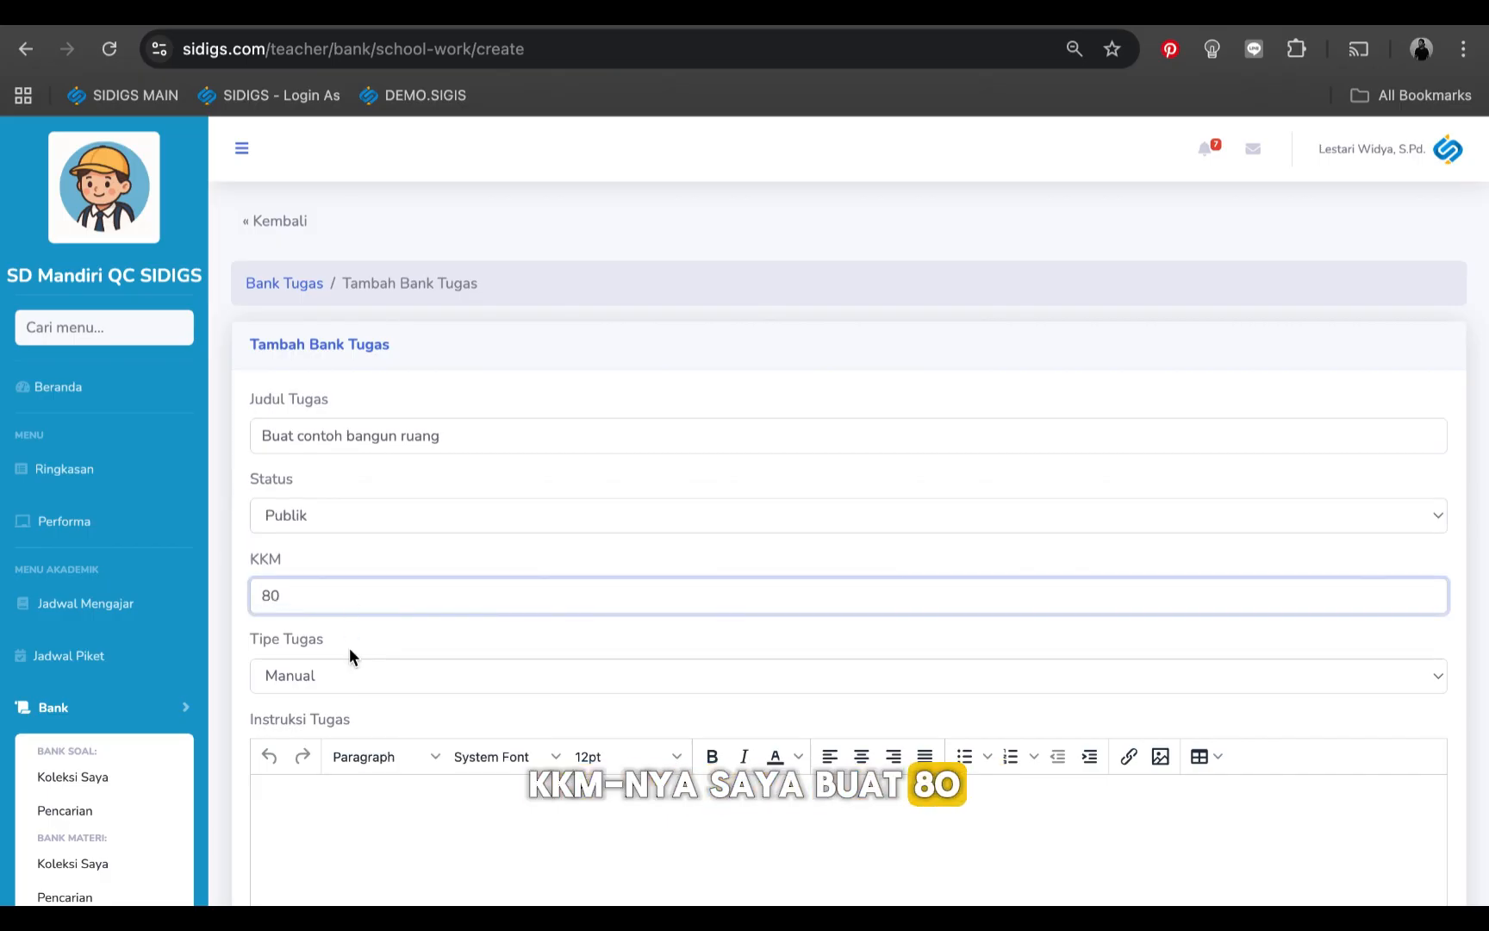
Step: Enter the instruction "Buat contoh kontruksi bangun ruang menggunakan bahan yang ada di sekitar kita" and save the assignment
scroll(416, 376, down, 4)
scroll(472, 692, down, 1)
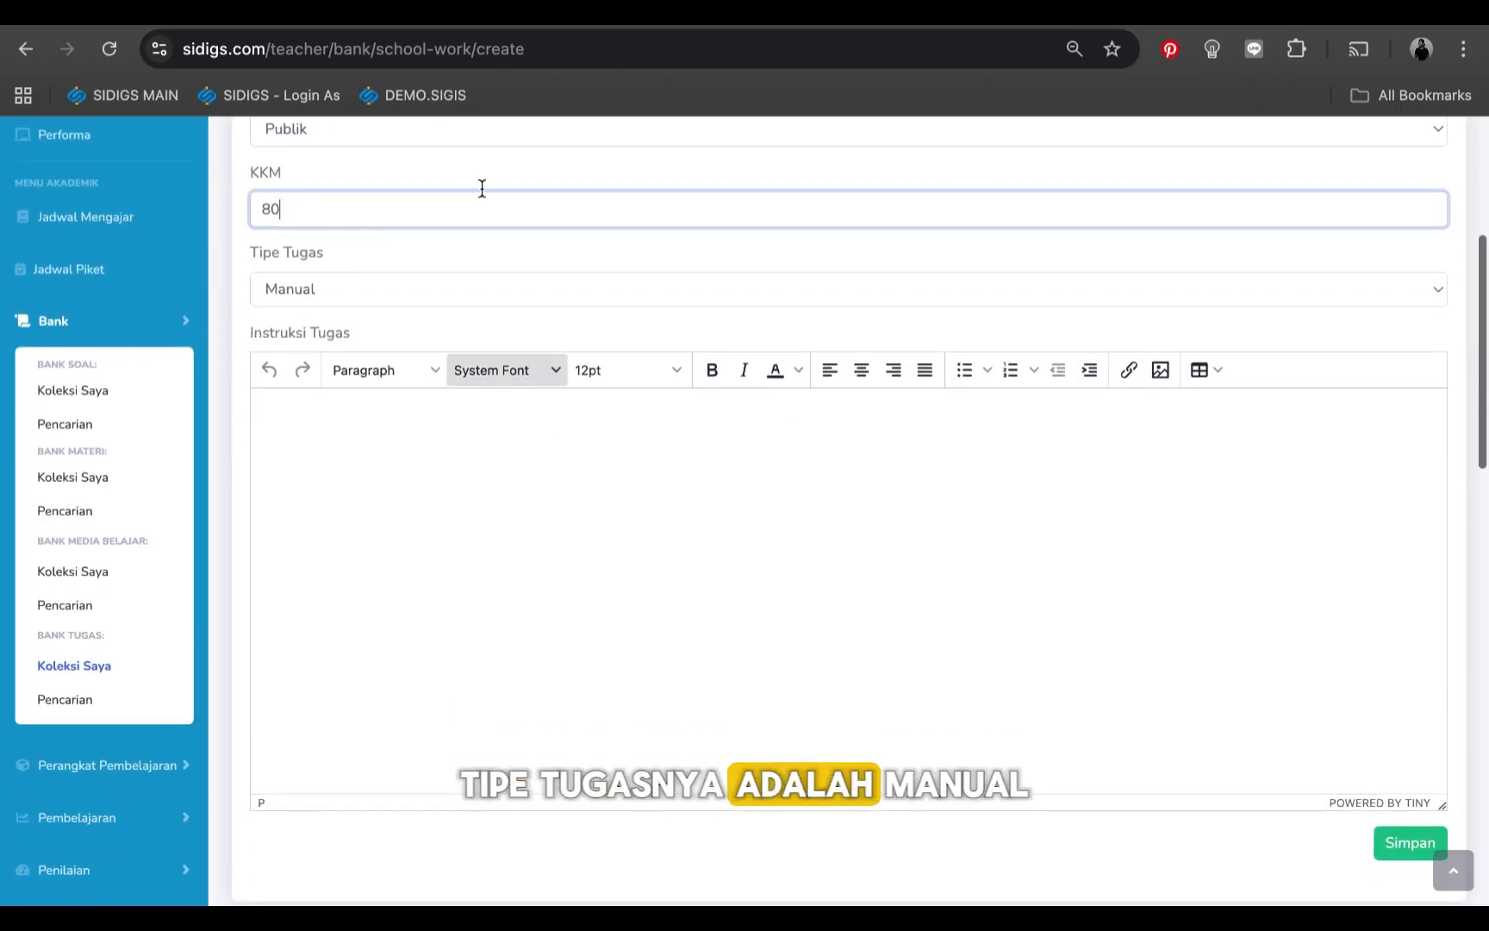
scroll(443, 586, down, 1)
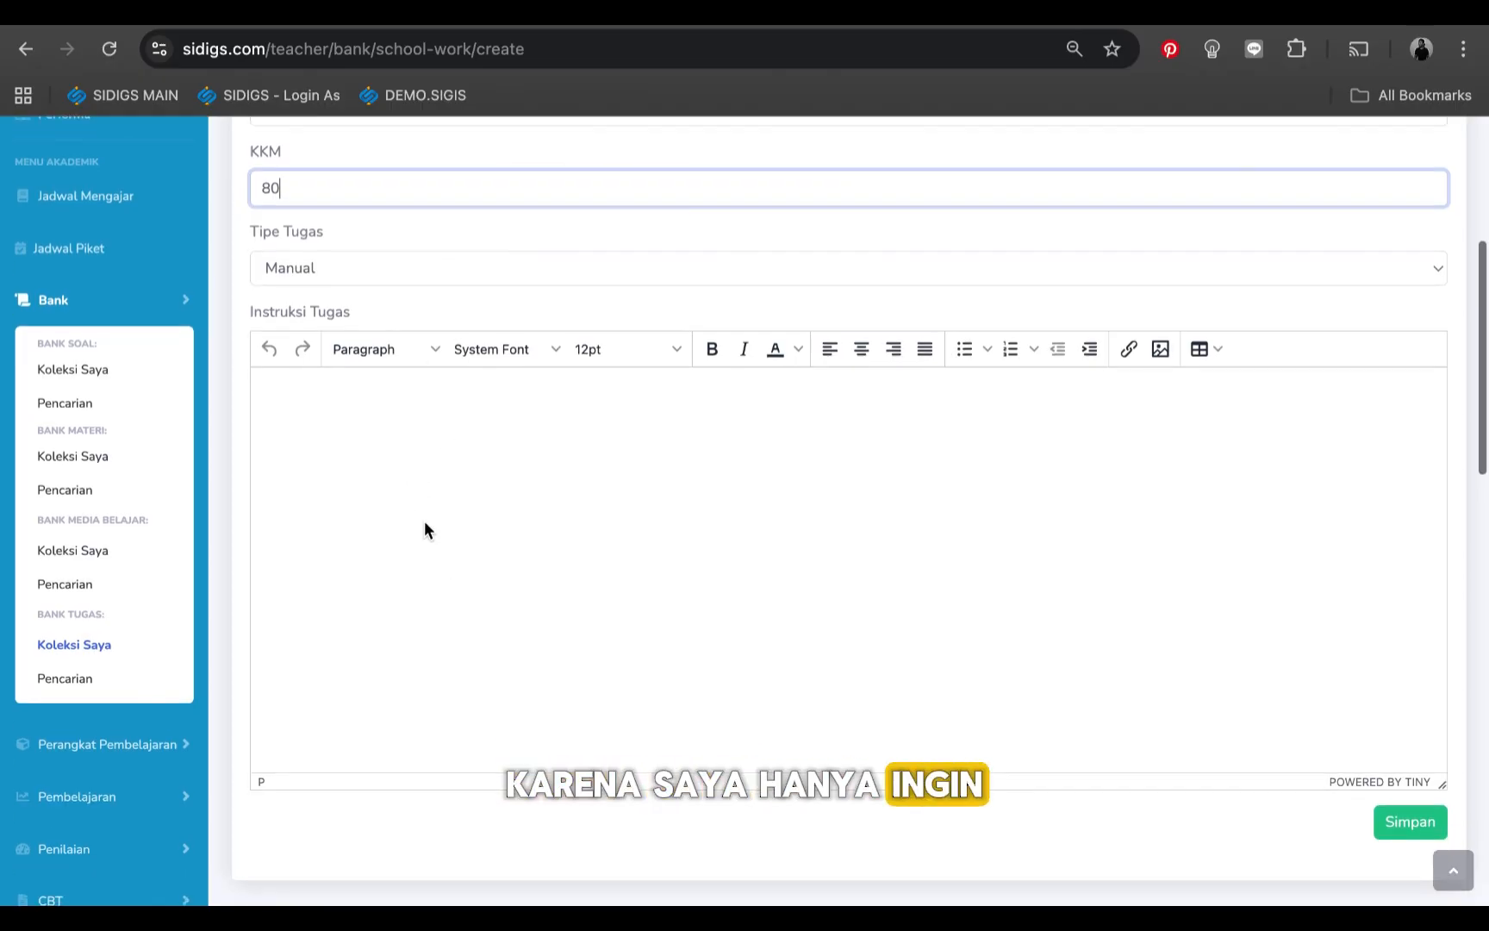
click(455, 514)
scroll(475, 517, up, 1)
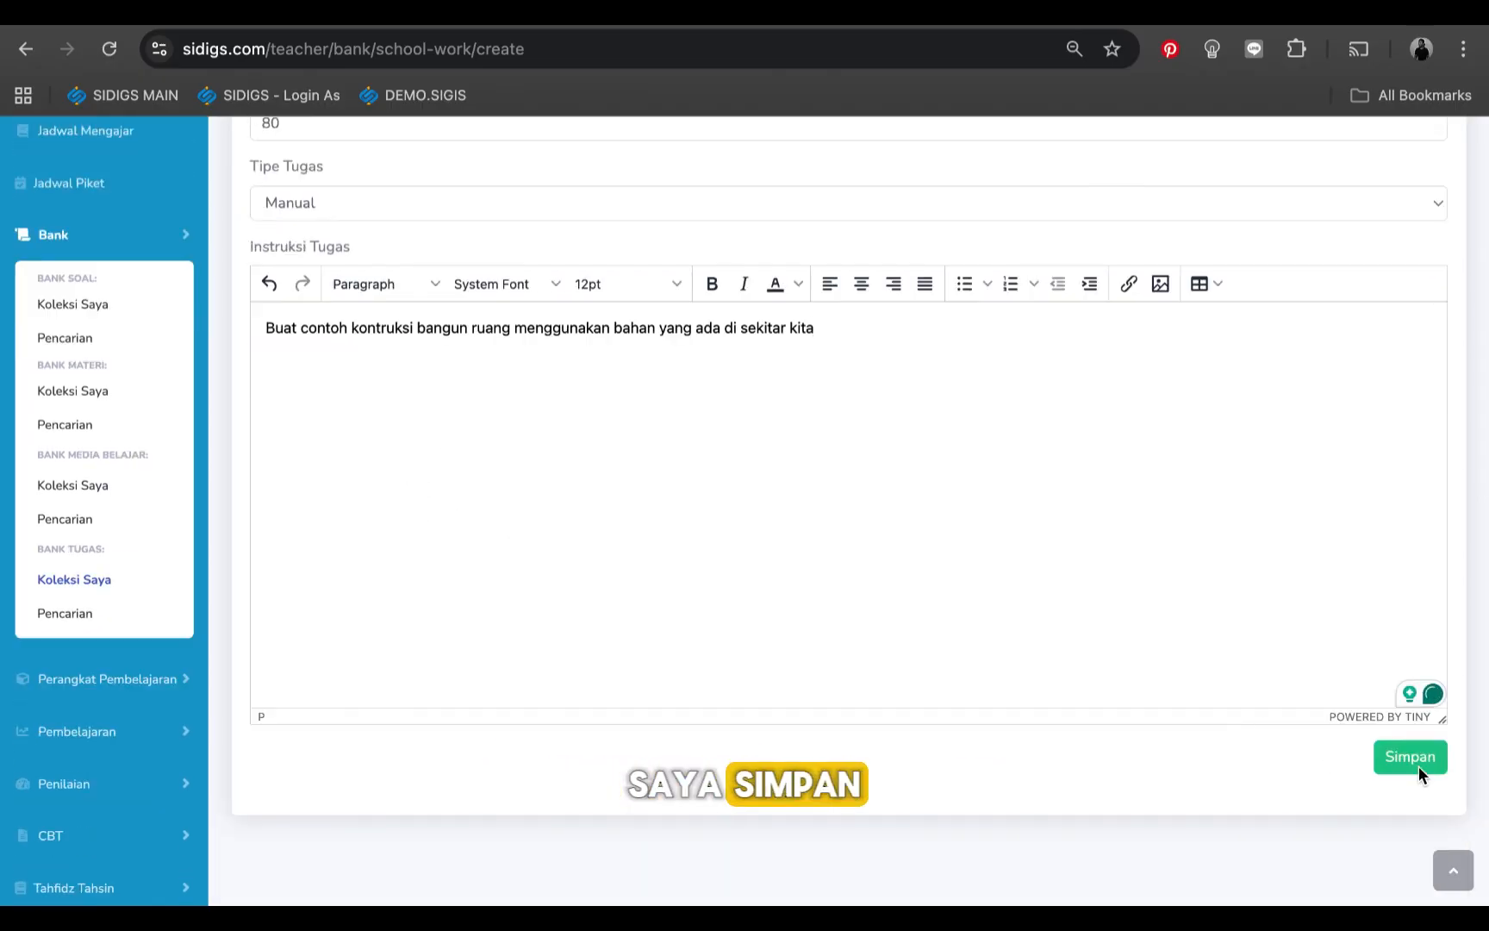
click(1418, 767)
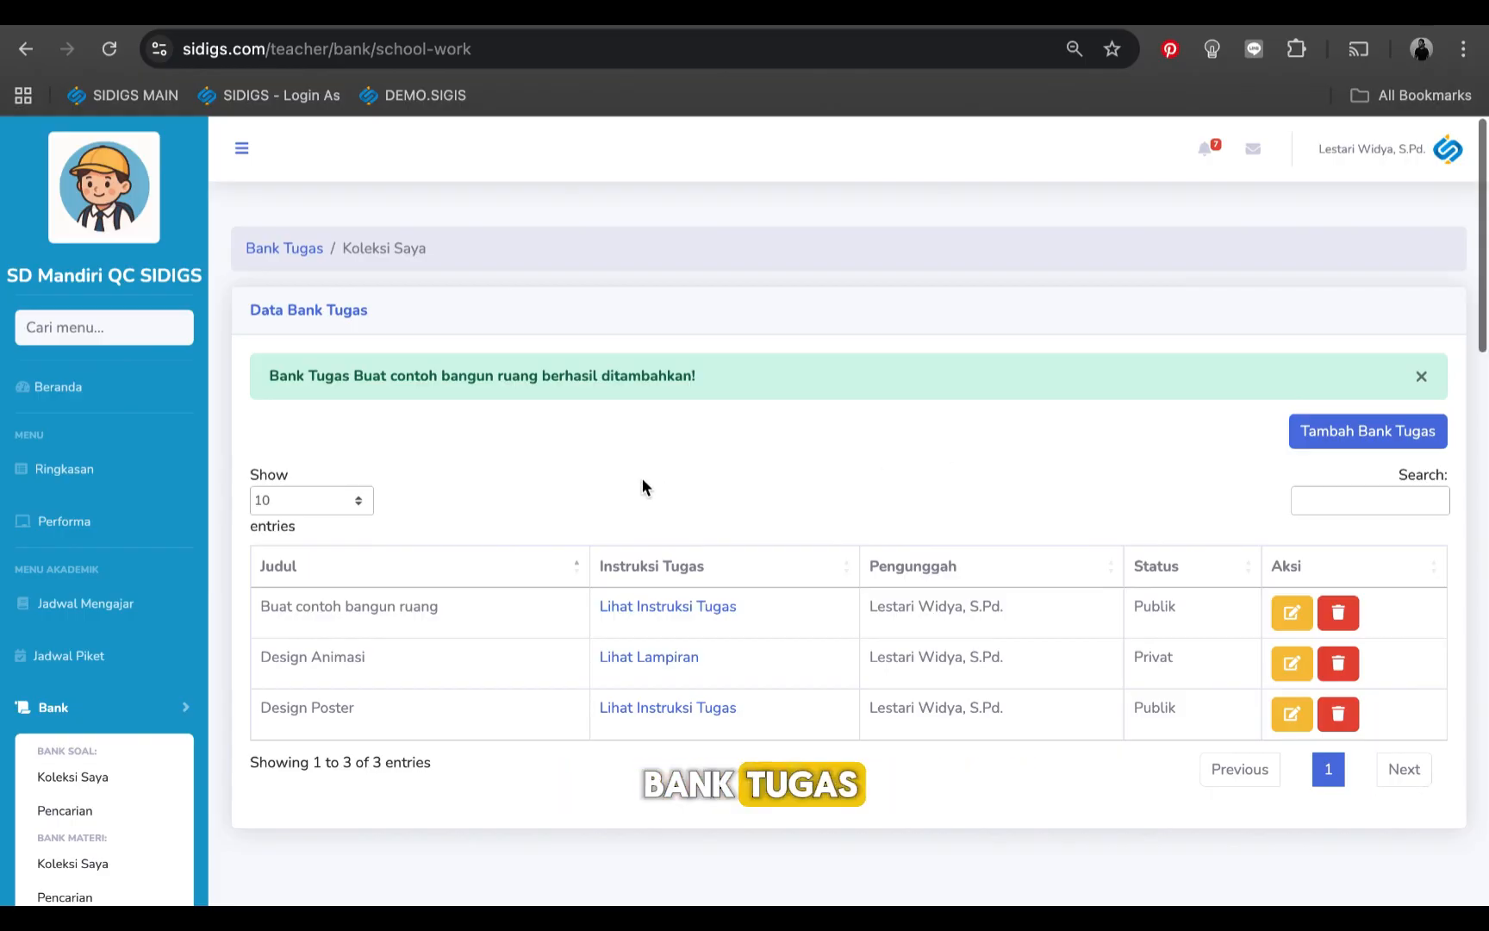
Step: Review the Bank Tugas list and open Koleksi Saya under Bank Soal
scroll(642, 486, down, 1)
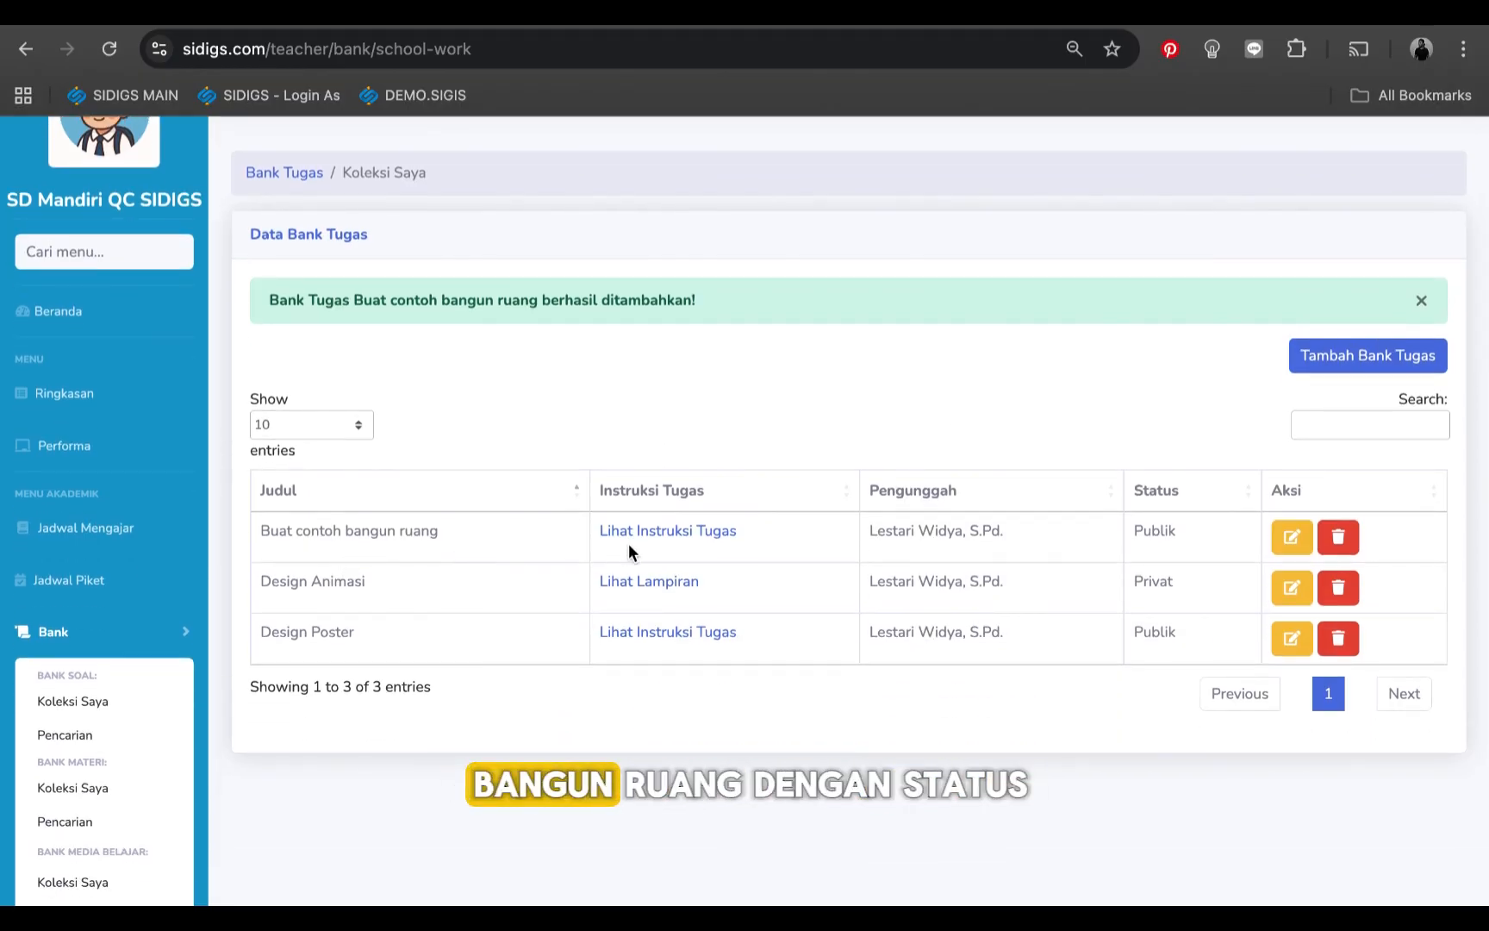
scroll(1183, 536, down, 3)
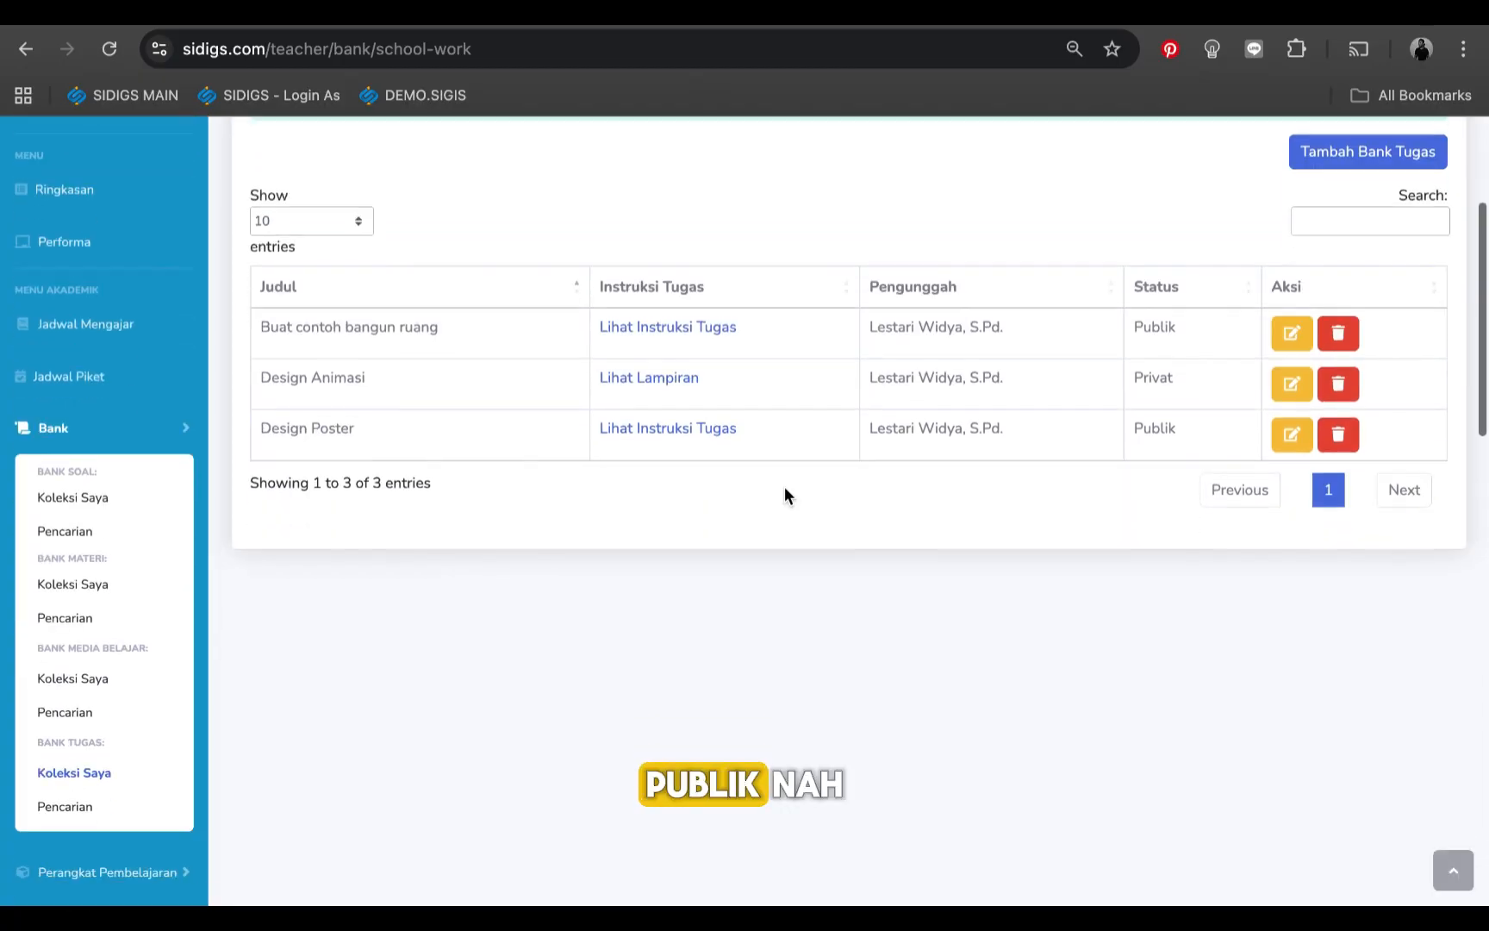
scroll(667, 633, down, 3)
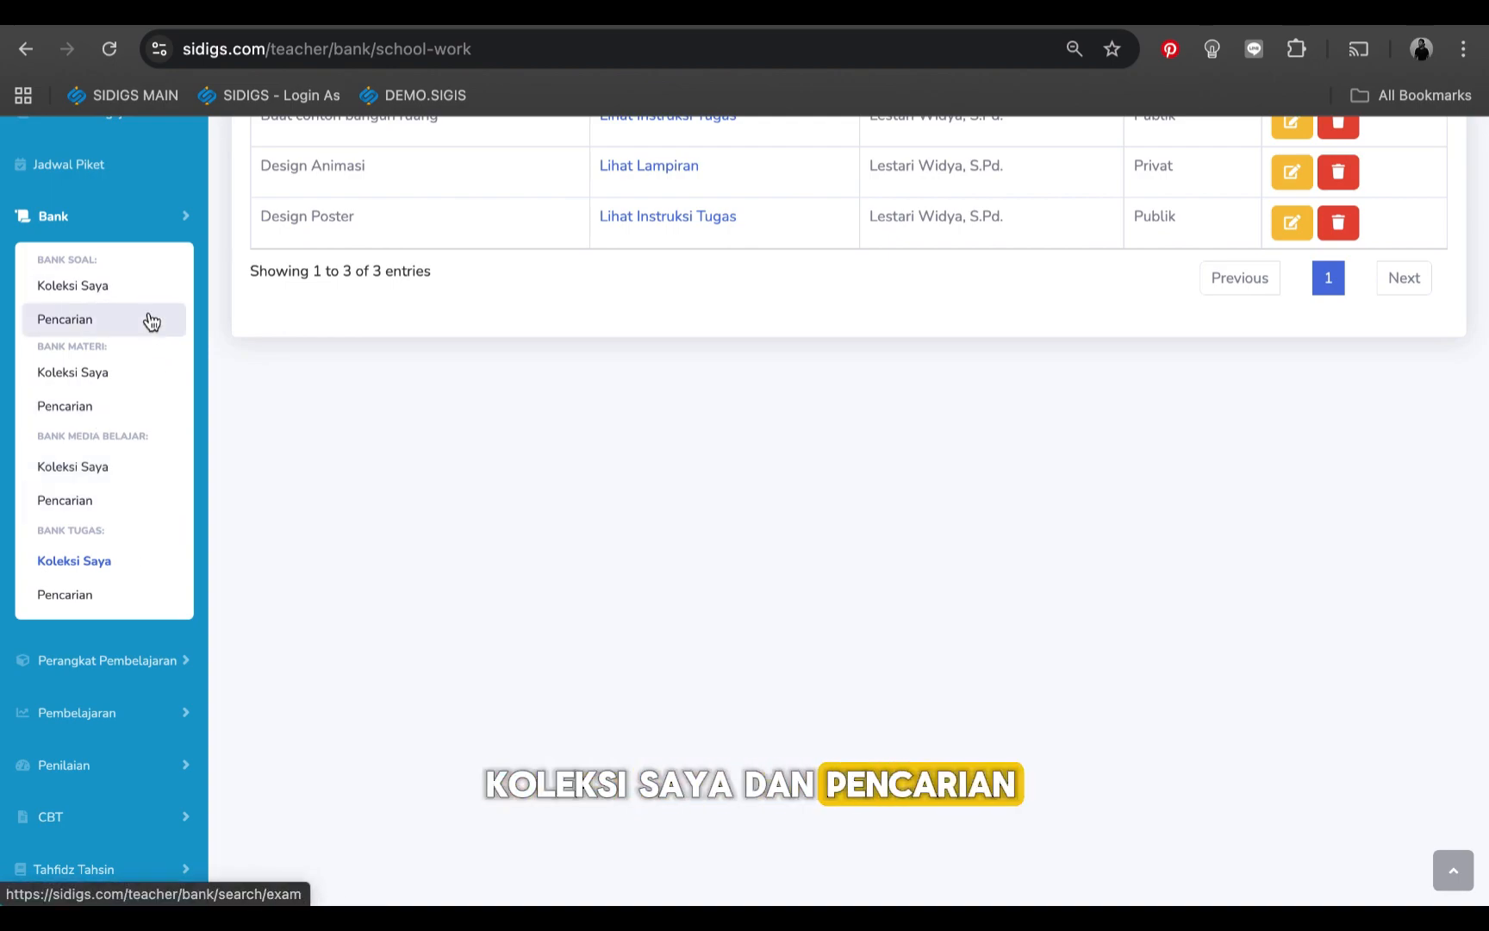
click(111, 296)
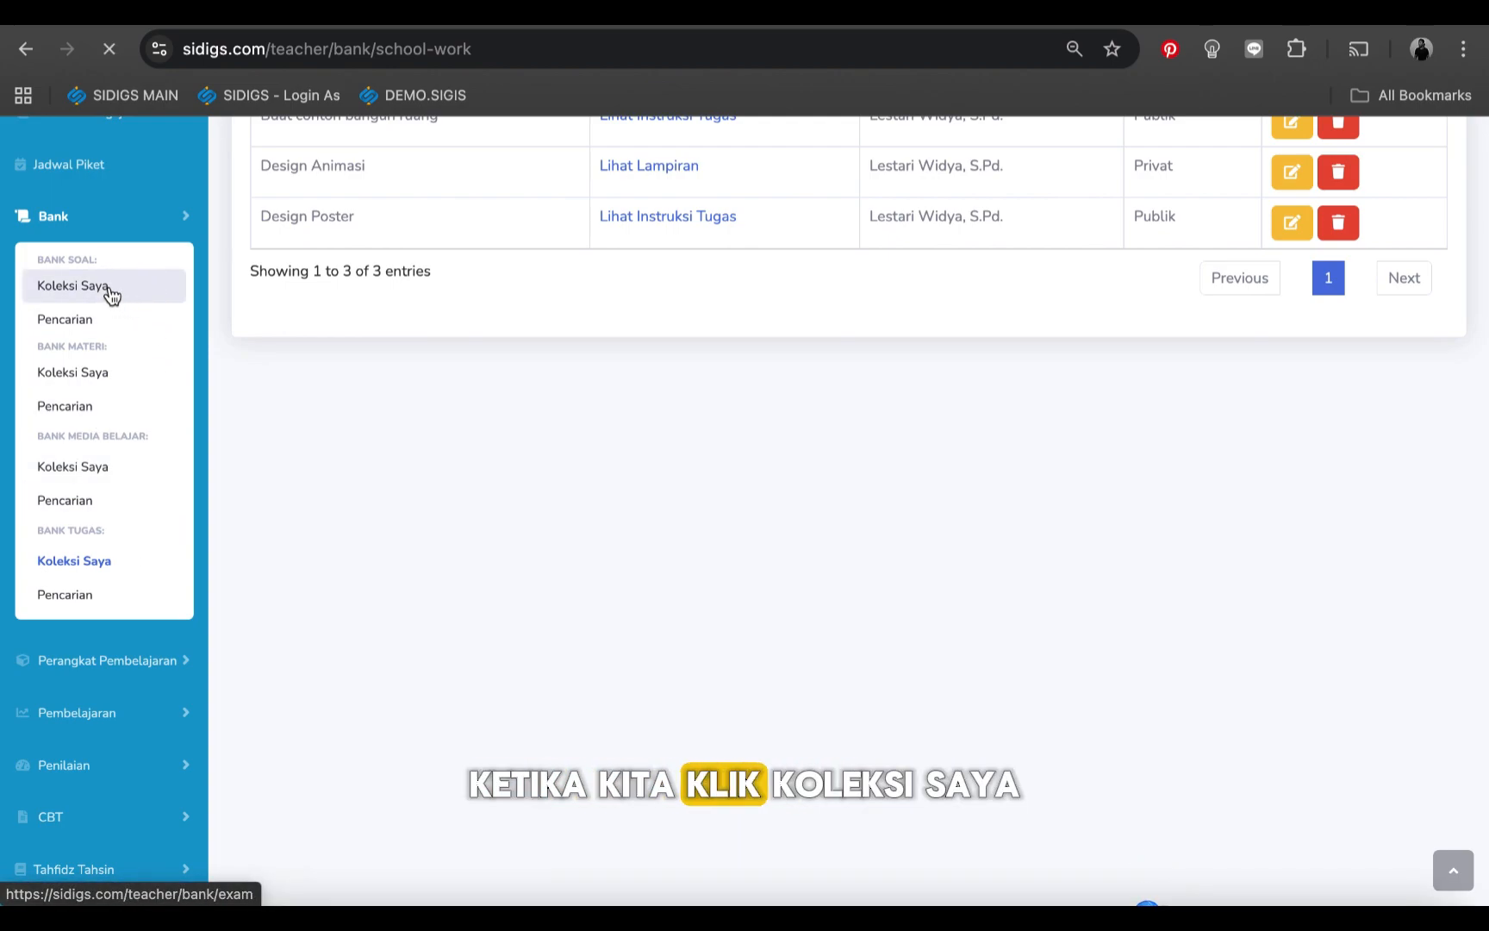
Step: Open Pencarian under Bank Soal and examine the listed question banks and their available actions
scroll(721, 543, down, 3)
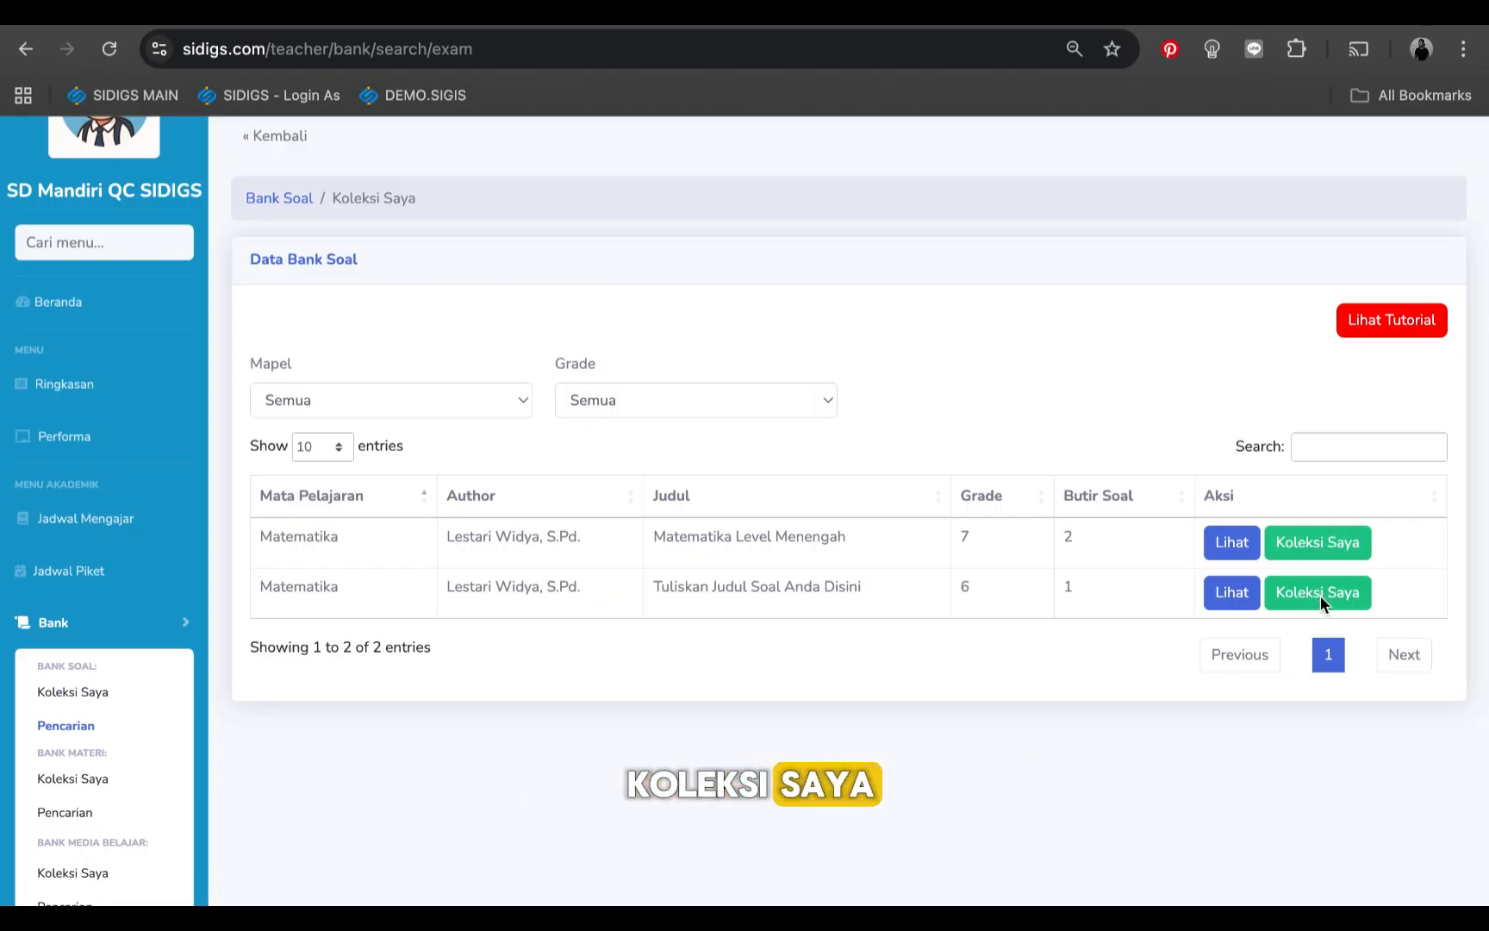
scroll(456, 566, down, 3)
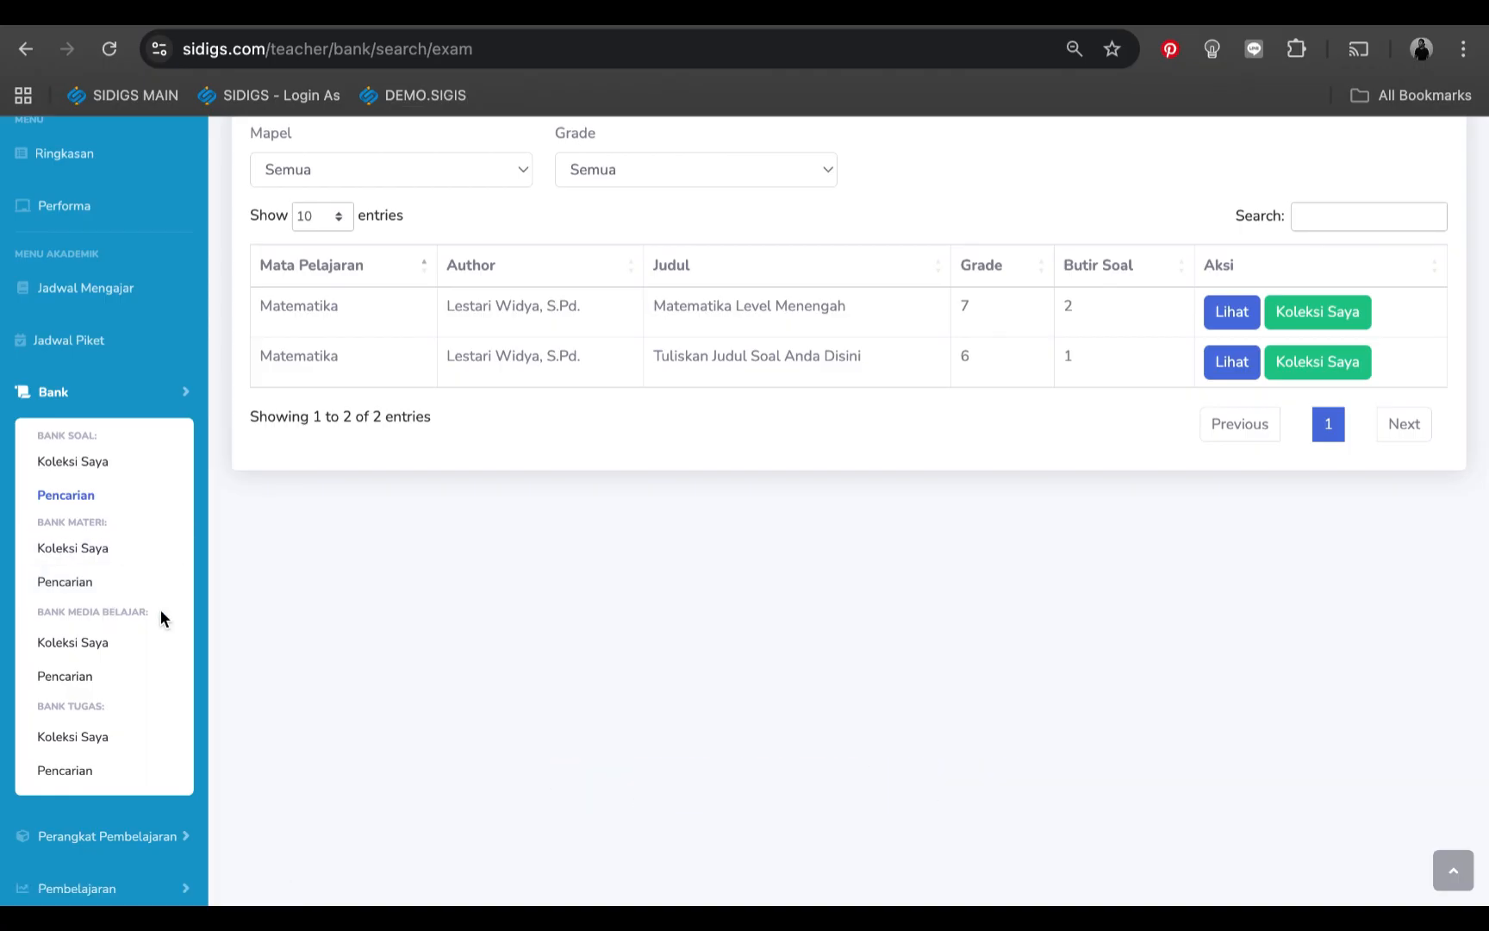
scroll(794, 502, down, 2)
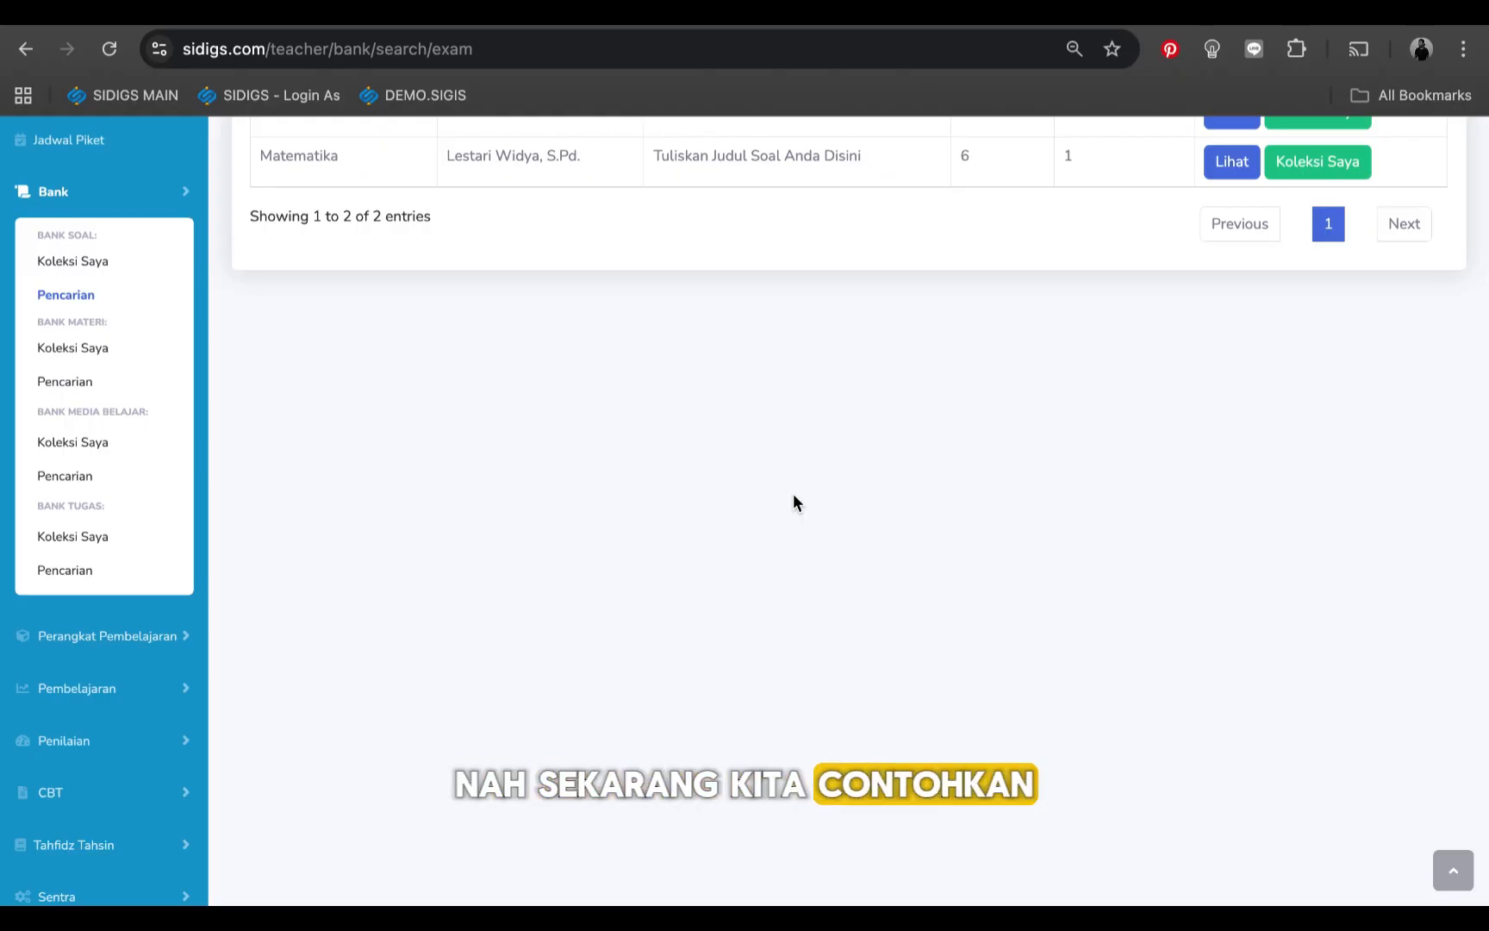
scroll(682, 491, up, 1)
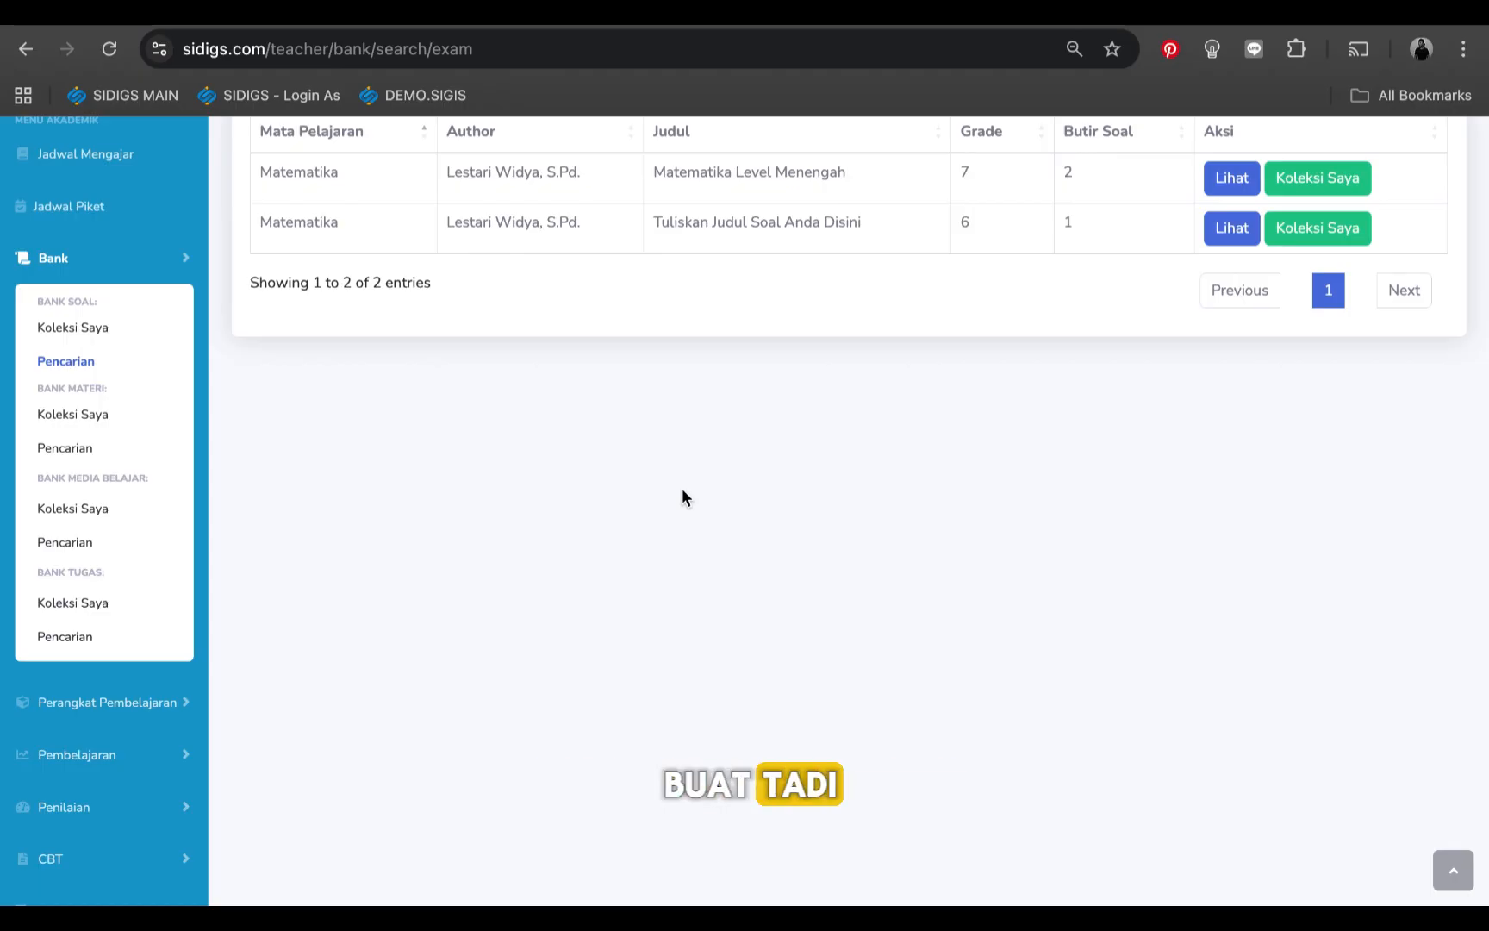
scroll(682, 497, up, 5)
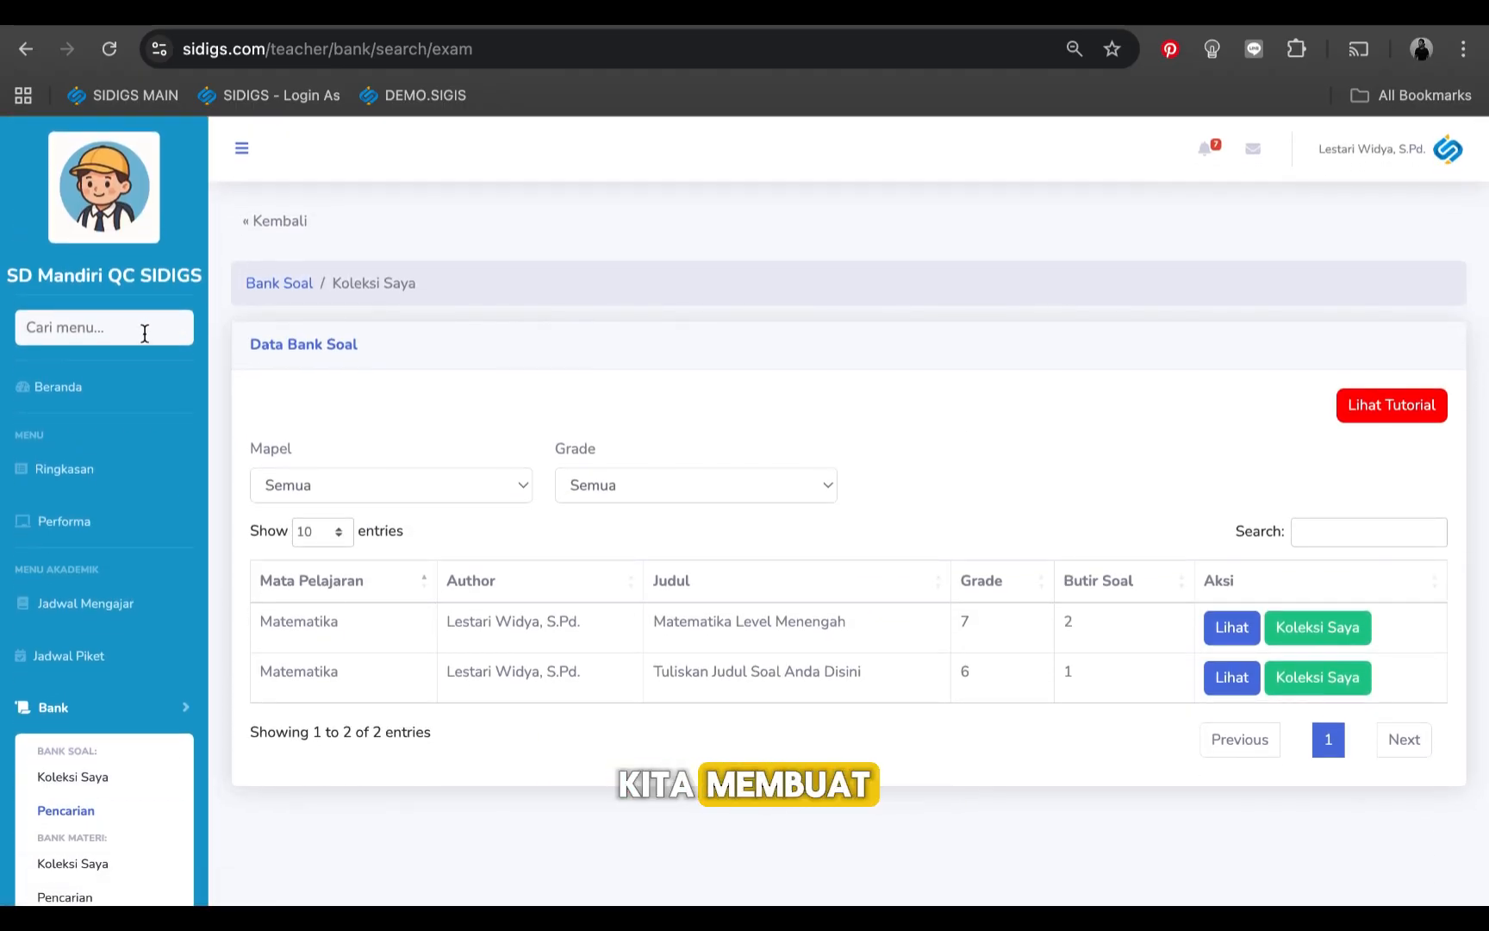
Step: Find the Mata Pelajaran menu by searching "mata pelajaran" and open Matematika for class 6 Saturnus
click(145, 334)
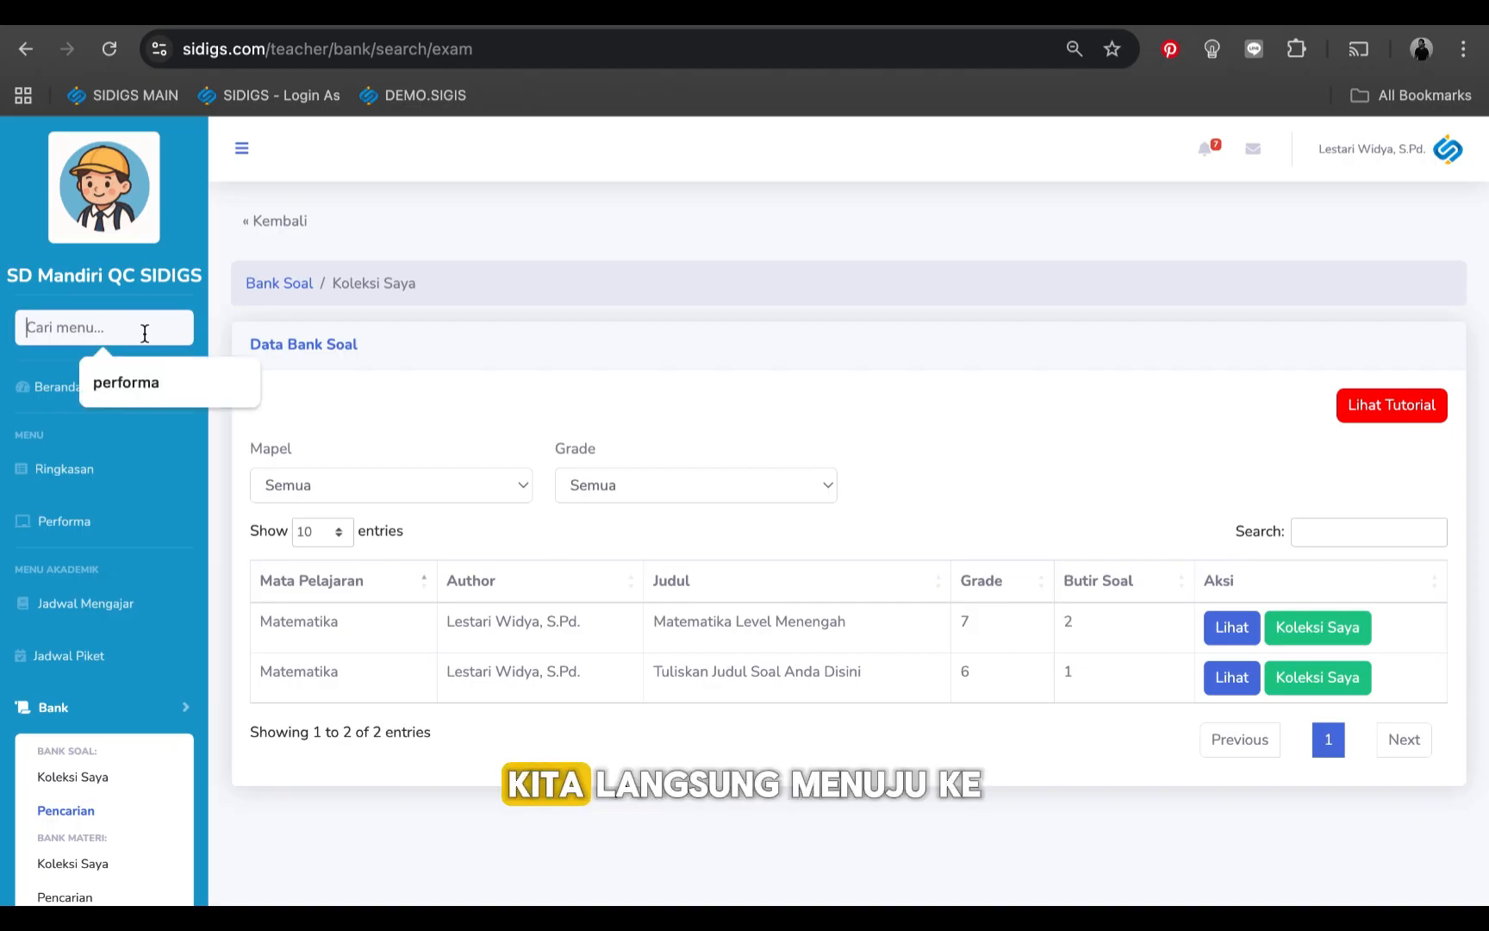
text(mata pelajaran)
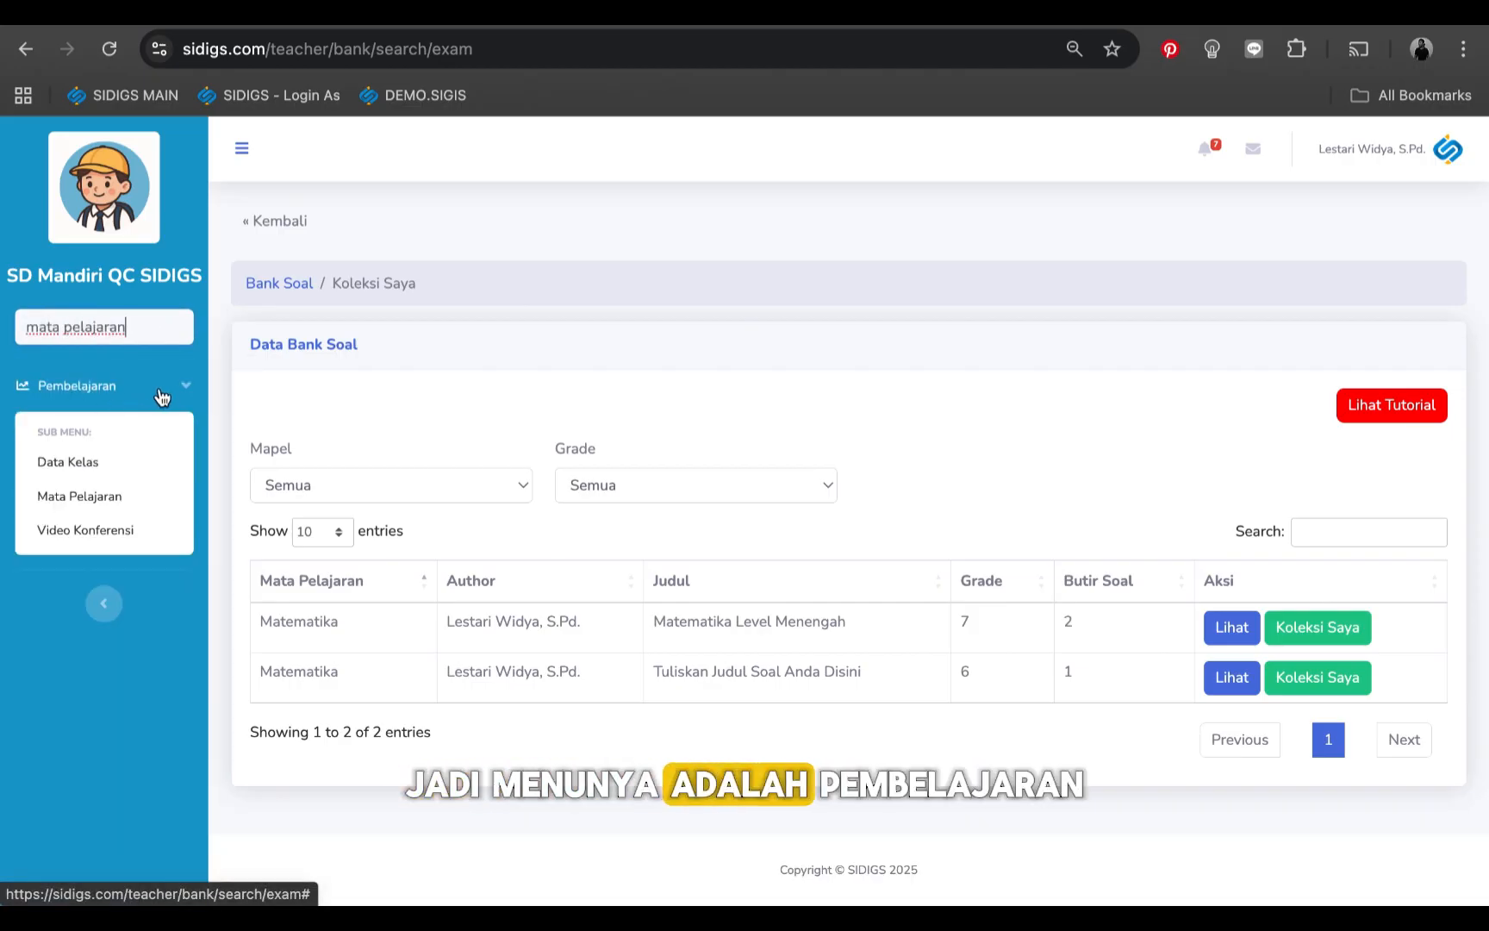
click(104, 504)
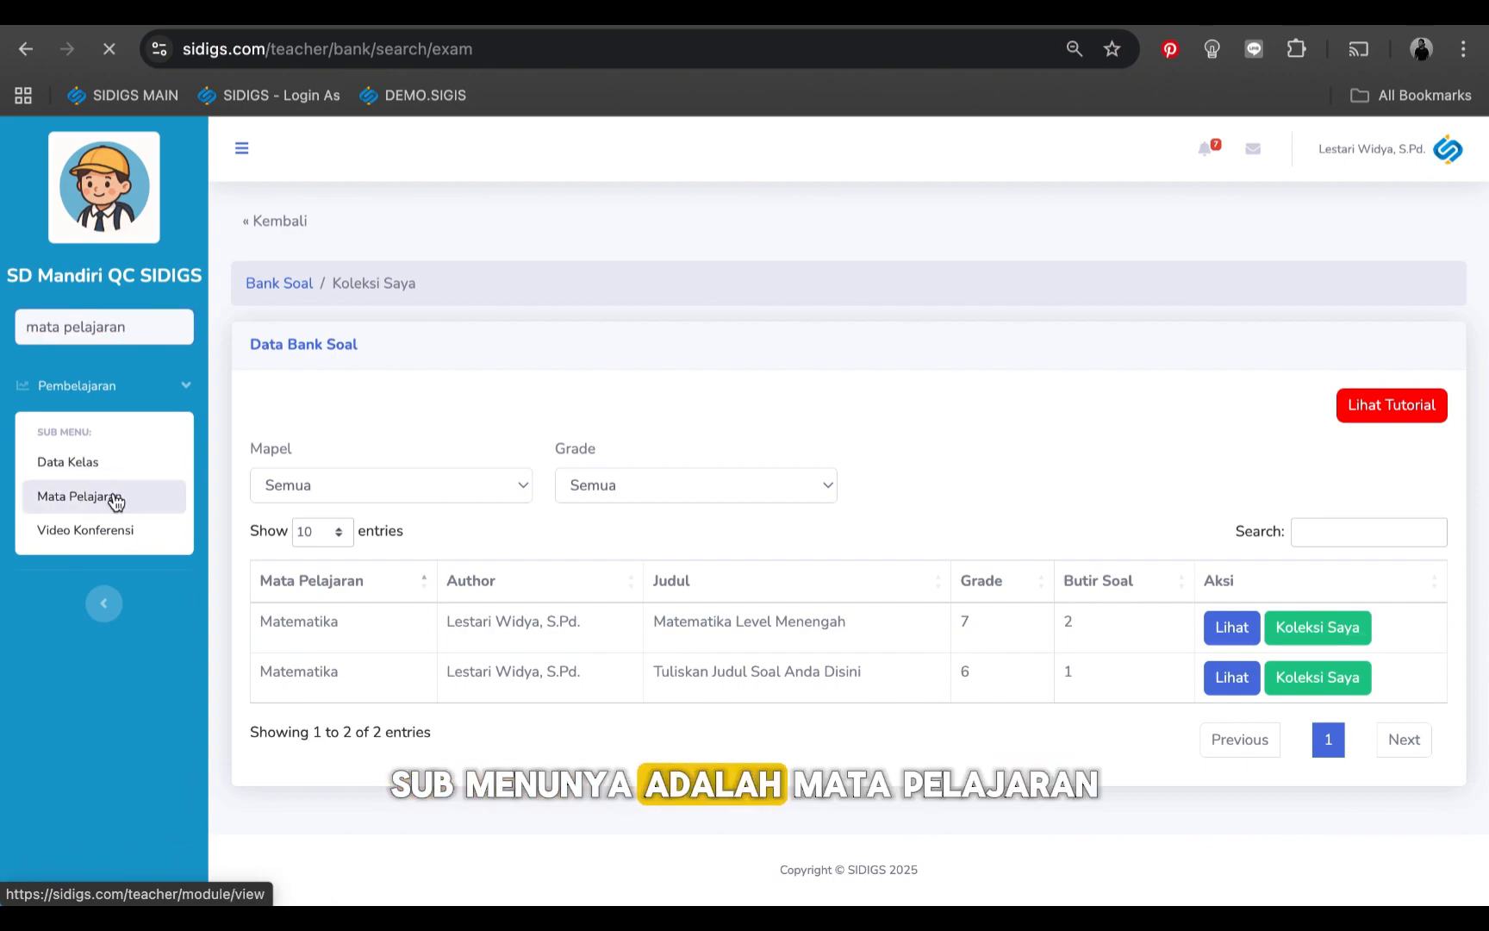
click(566, 537)
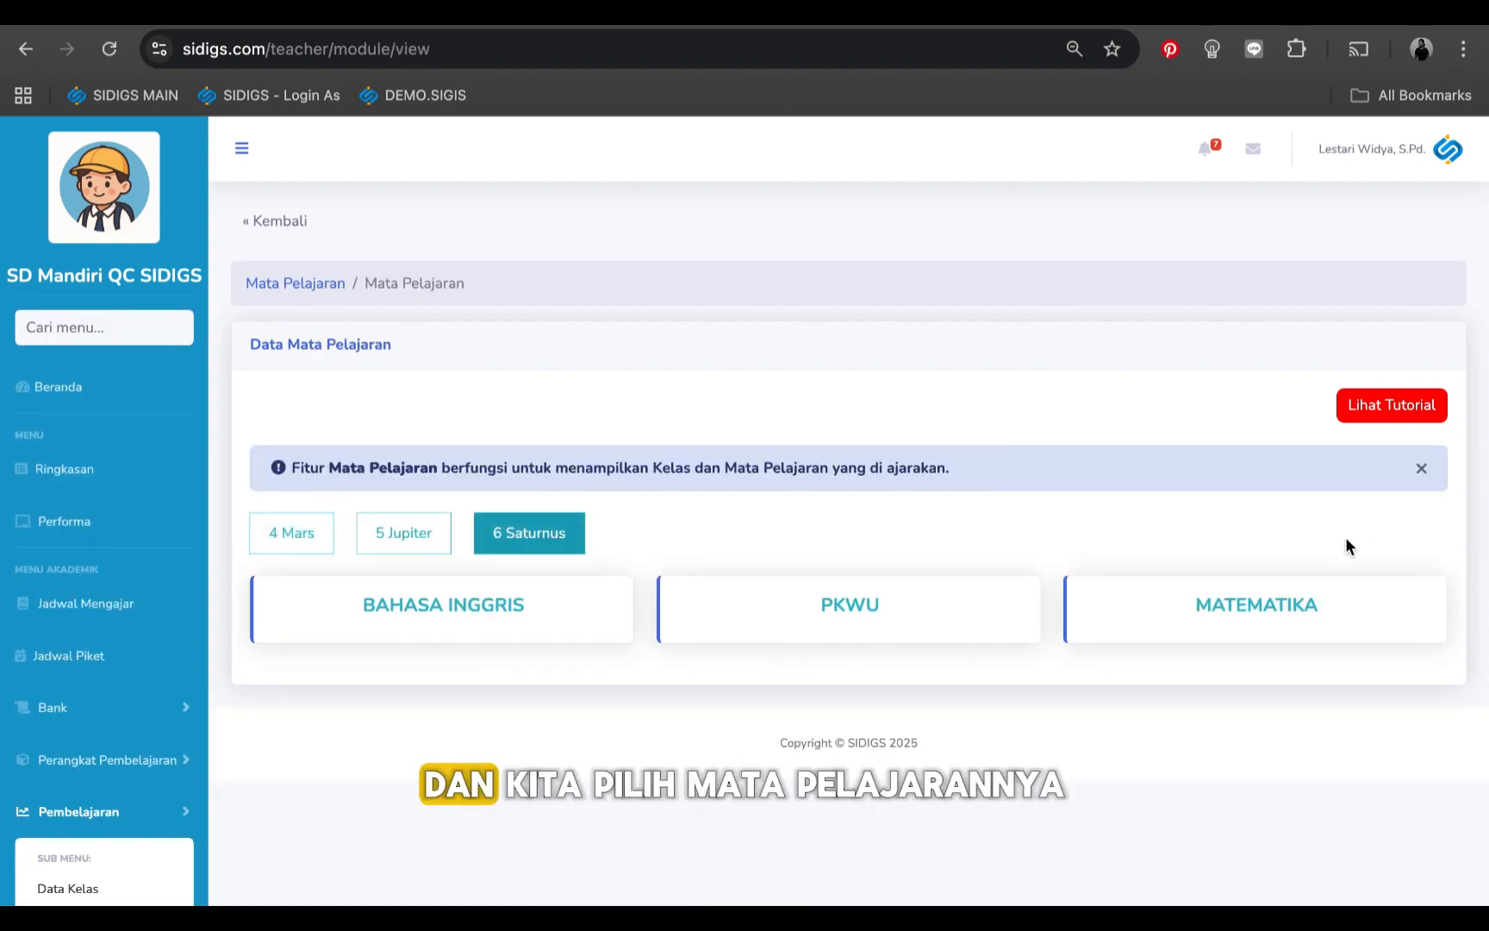
click(1287, 610)
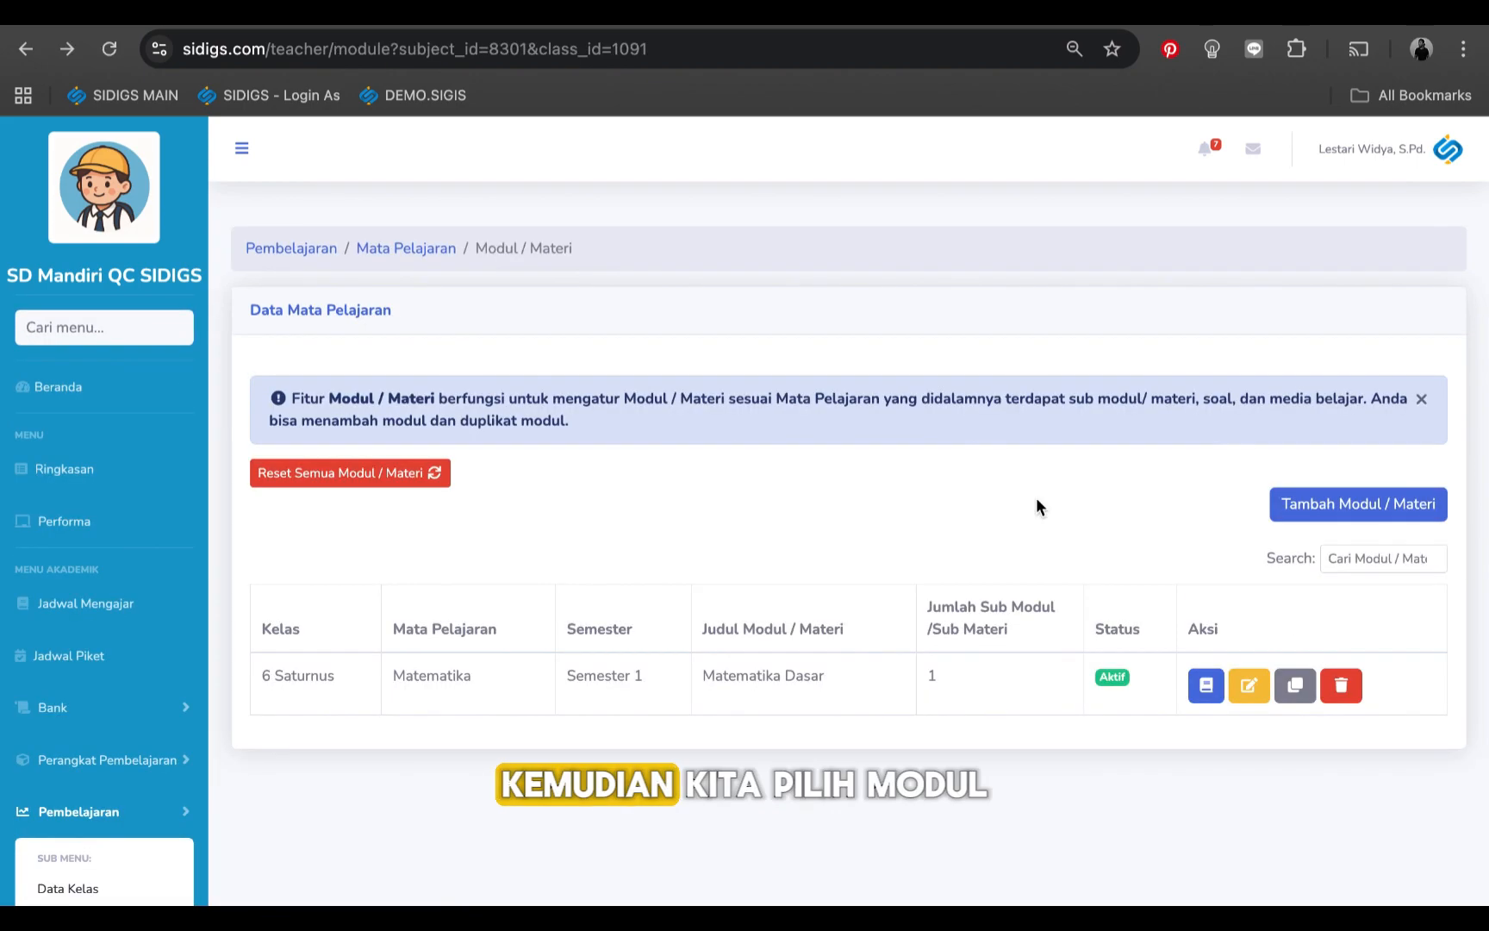
Step: Start a new Modul / Materi for class 6 Saturnus, subject Matematika, Semester 1
click(1384, 506)
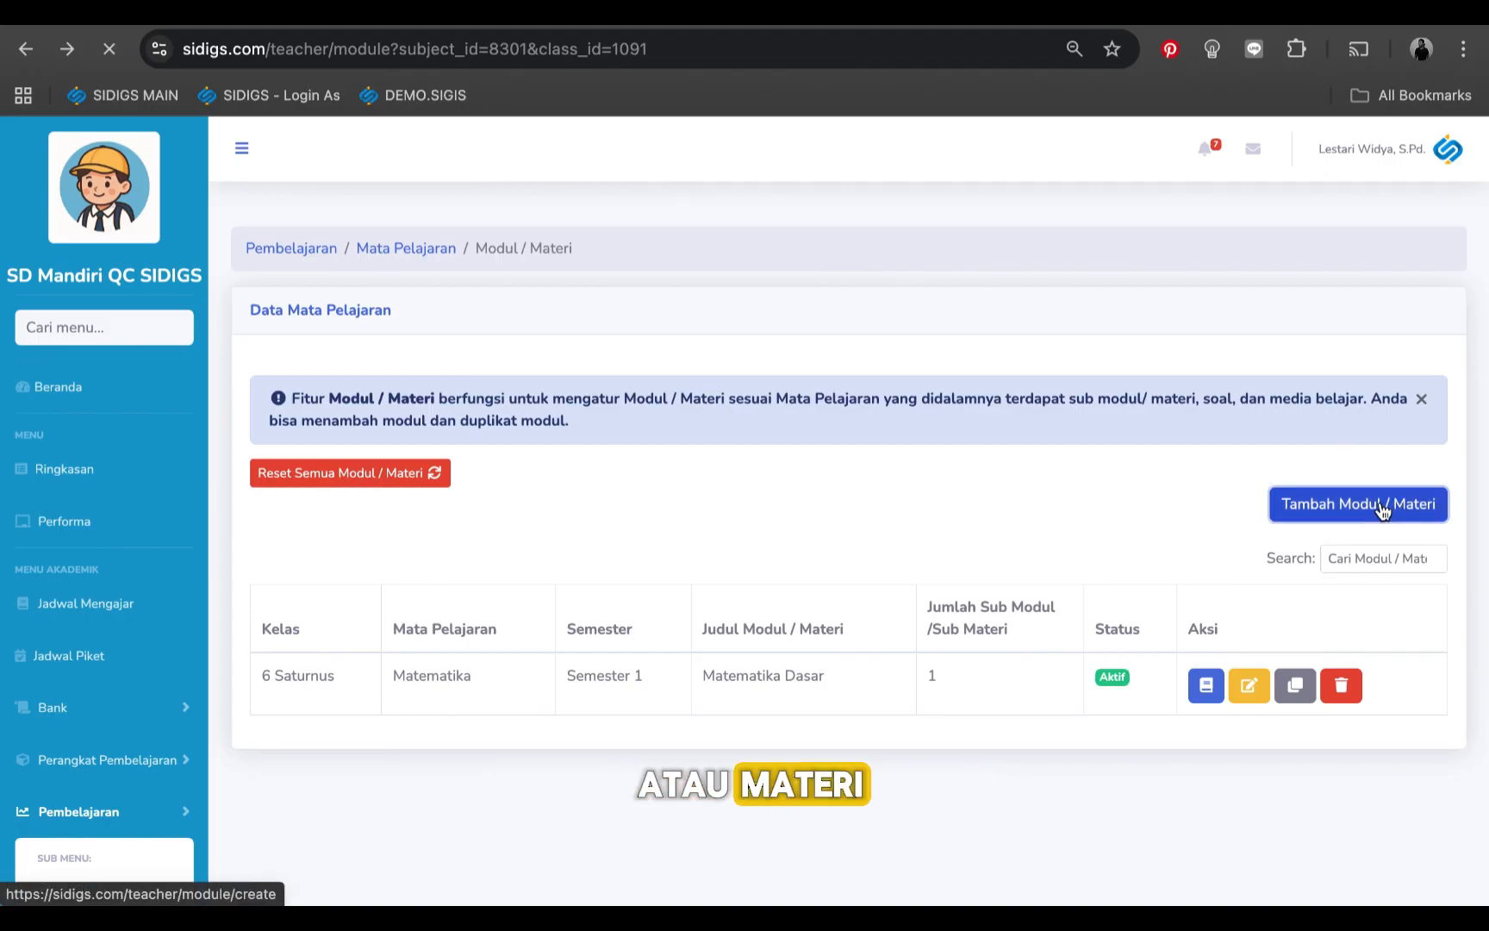
click(591, 448)
click(520, 509)
click(765, 435)
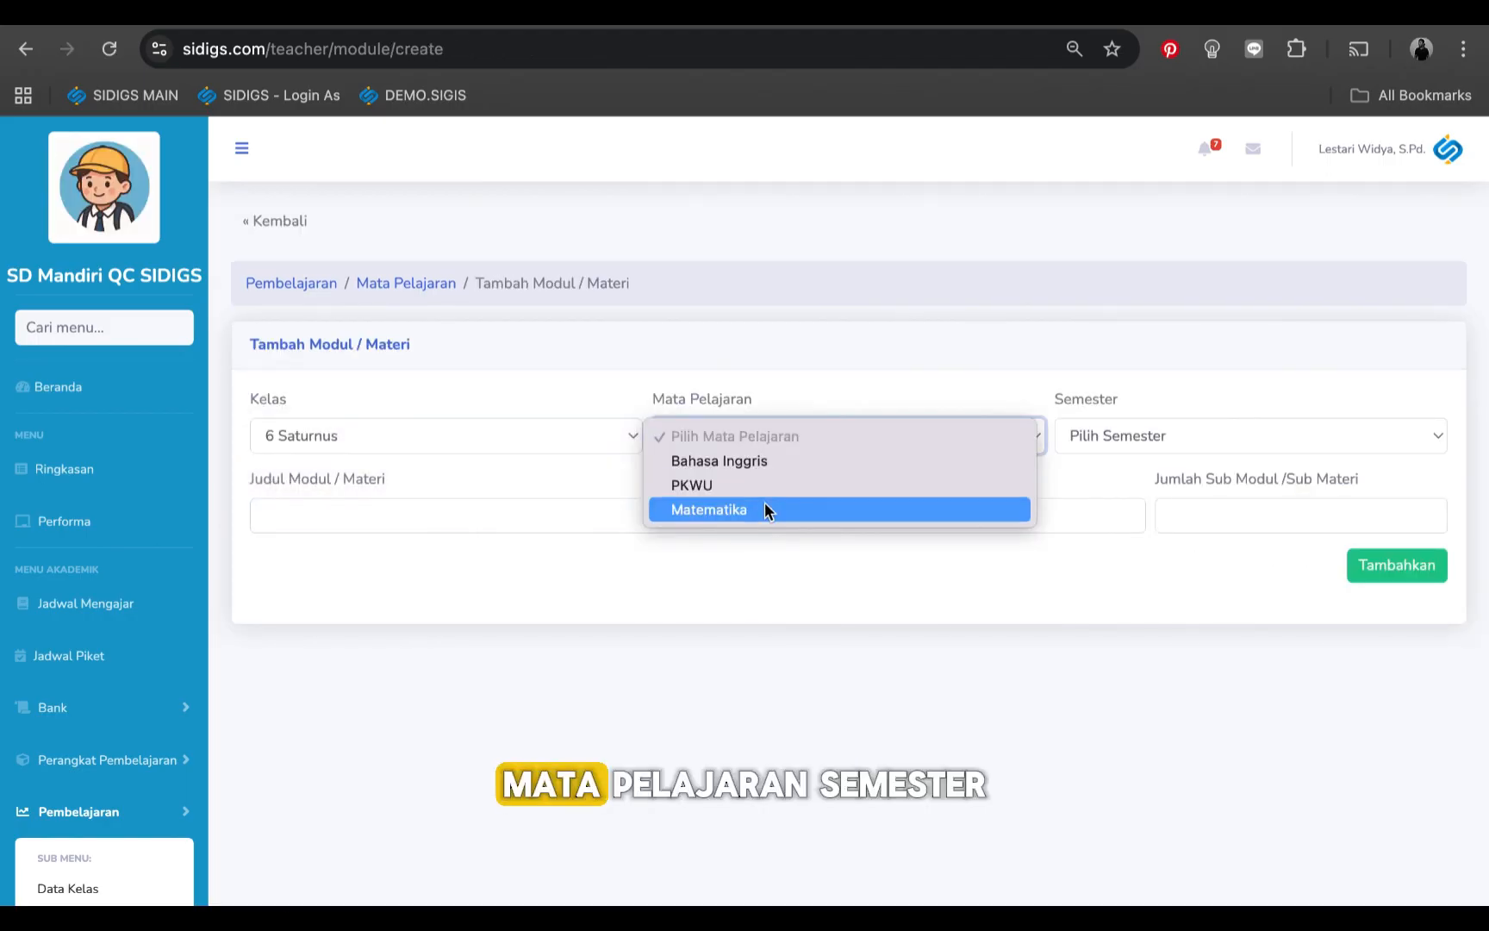
click(765, 510)
click(1156, 443)
click(1148, 463)
Step: Title the module "Matematika Level Menengah", set its number of sub-modules to 0 and add it
key(Tab)
text(M)
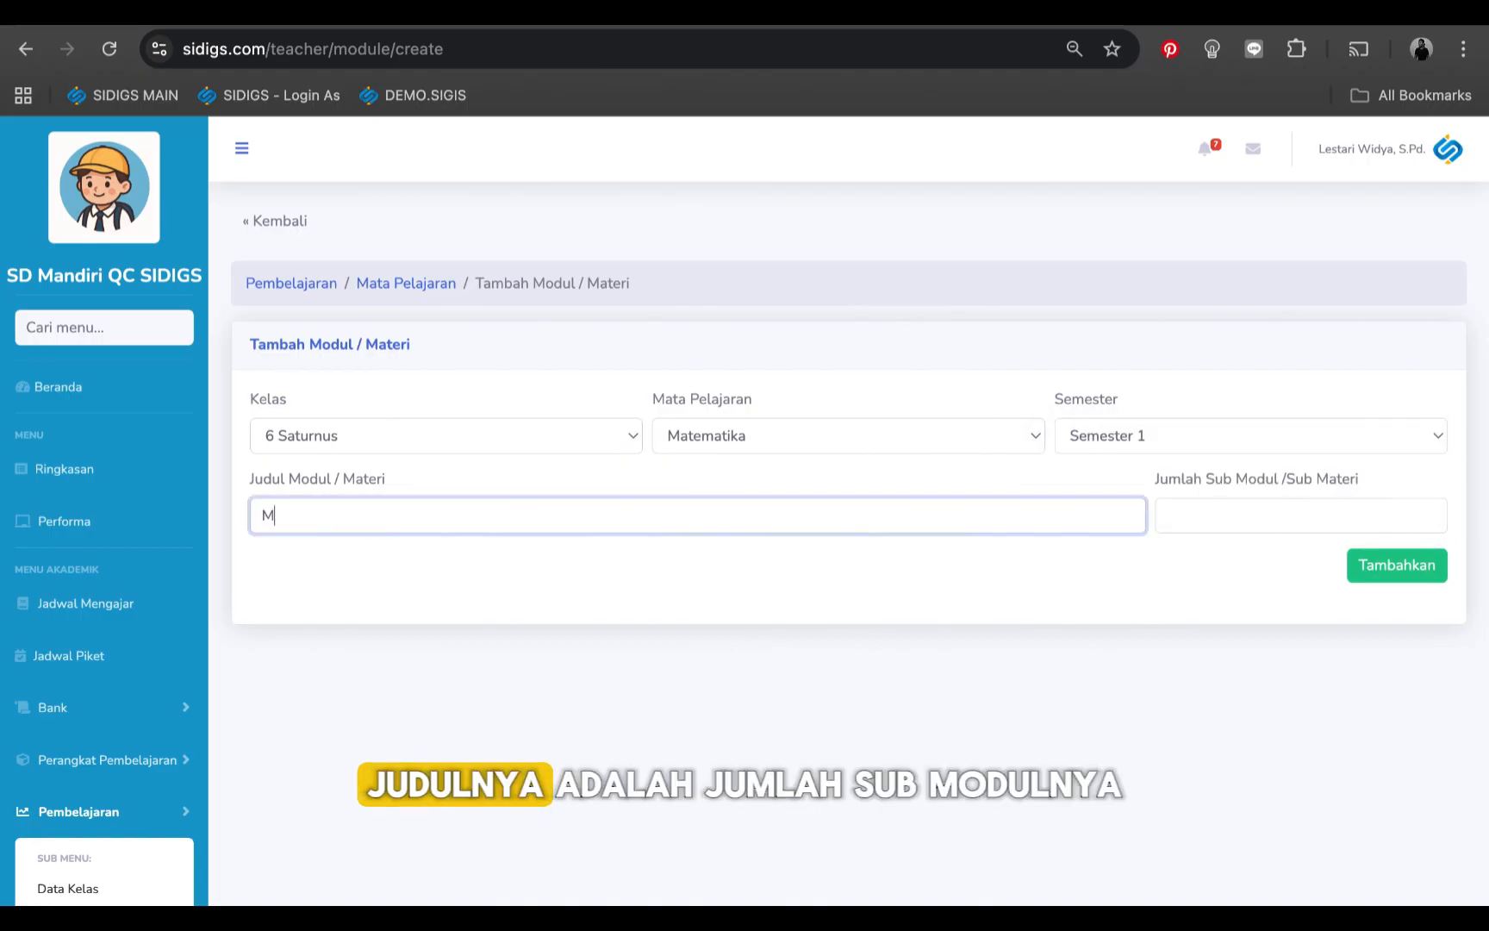
text(atematika Level Menengah)
click(1270, 508)
text(0)
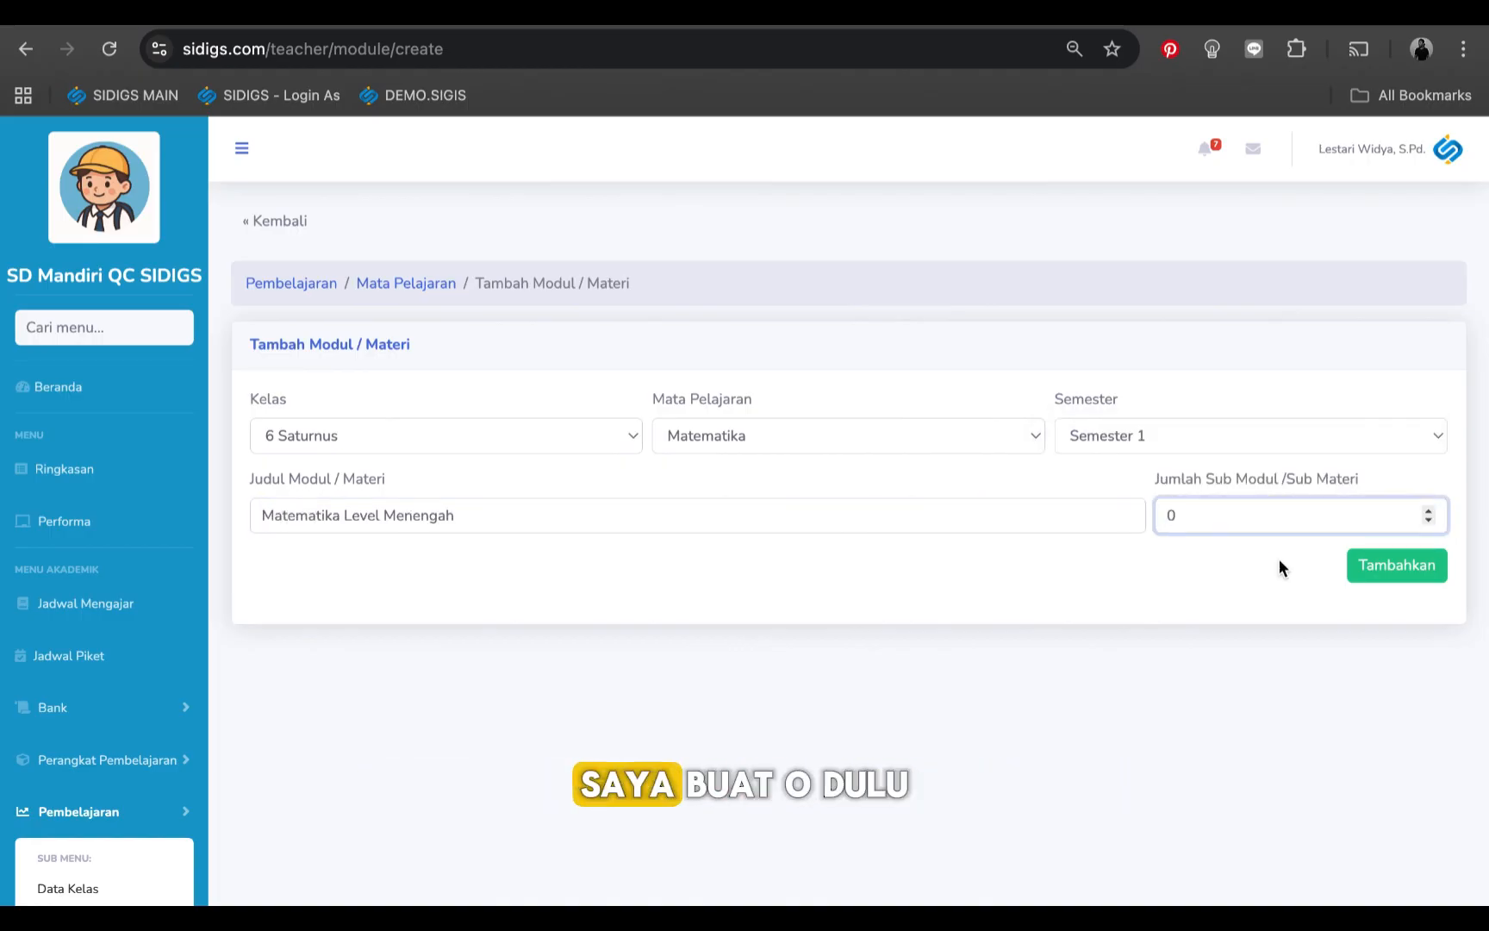
click(1418, 576)
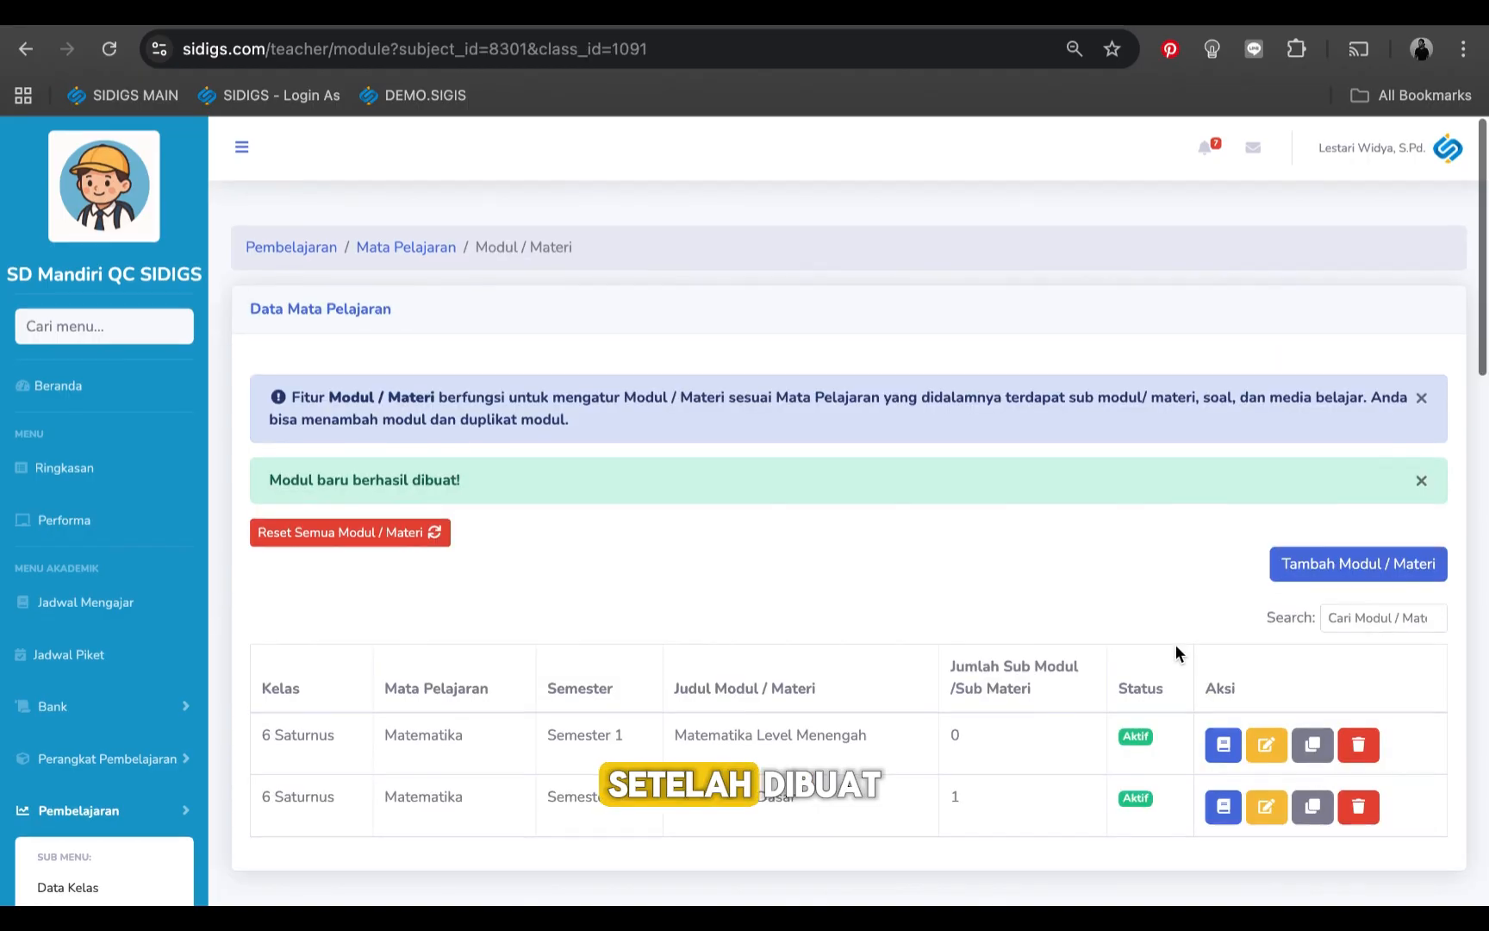
Step: Show the sub-modules of Matematika Level Menengah and start adding one taken from Bank Materi
scroll(1178, 646, down, 2)
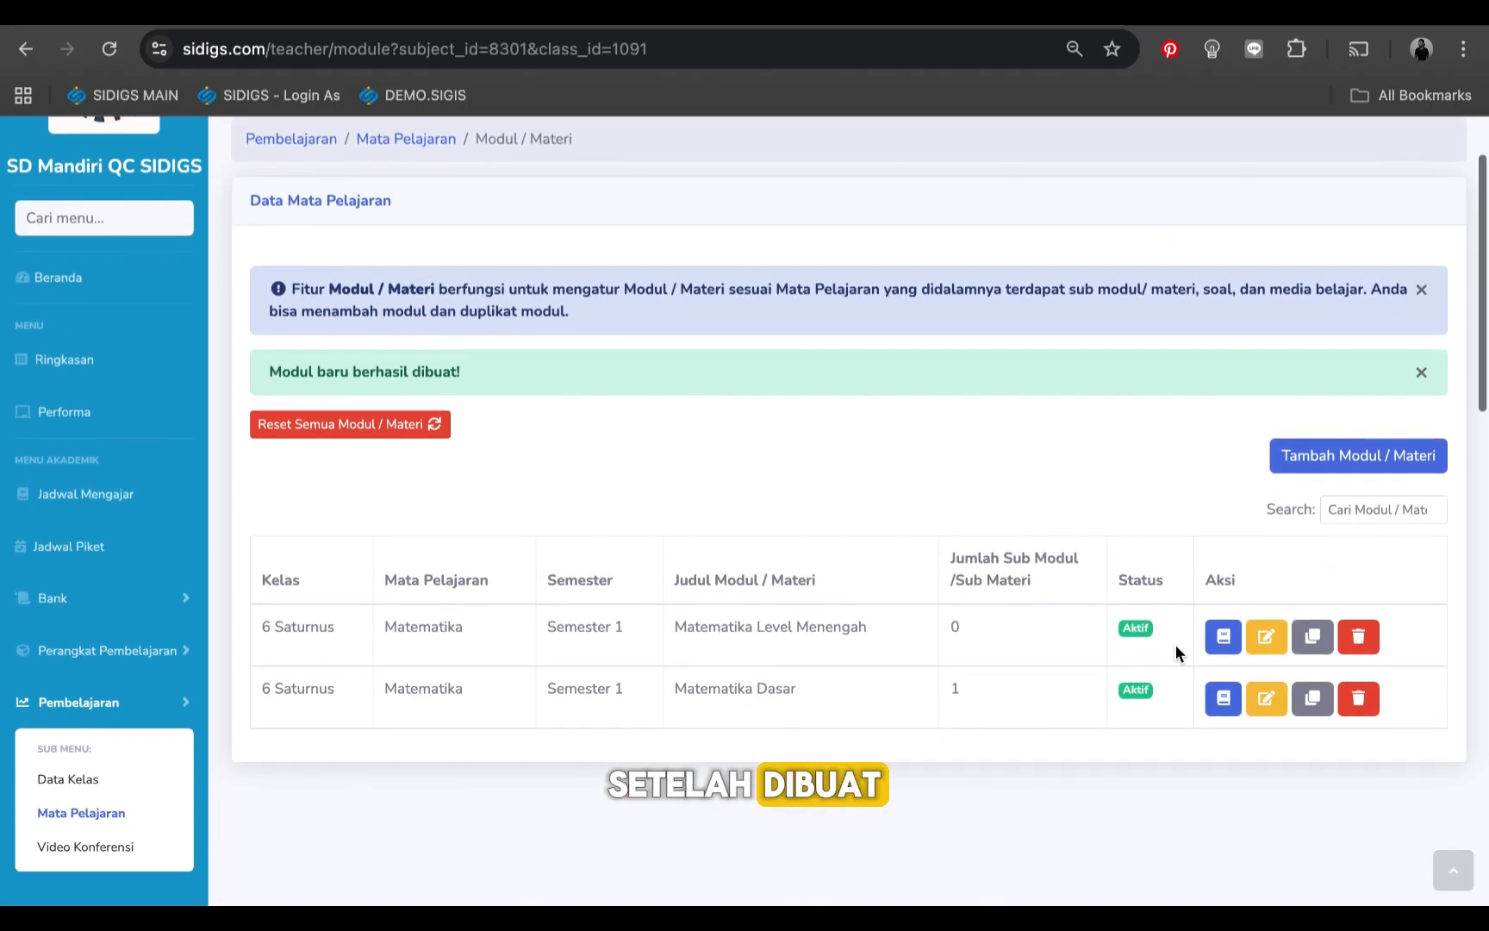
click(1225, 645)
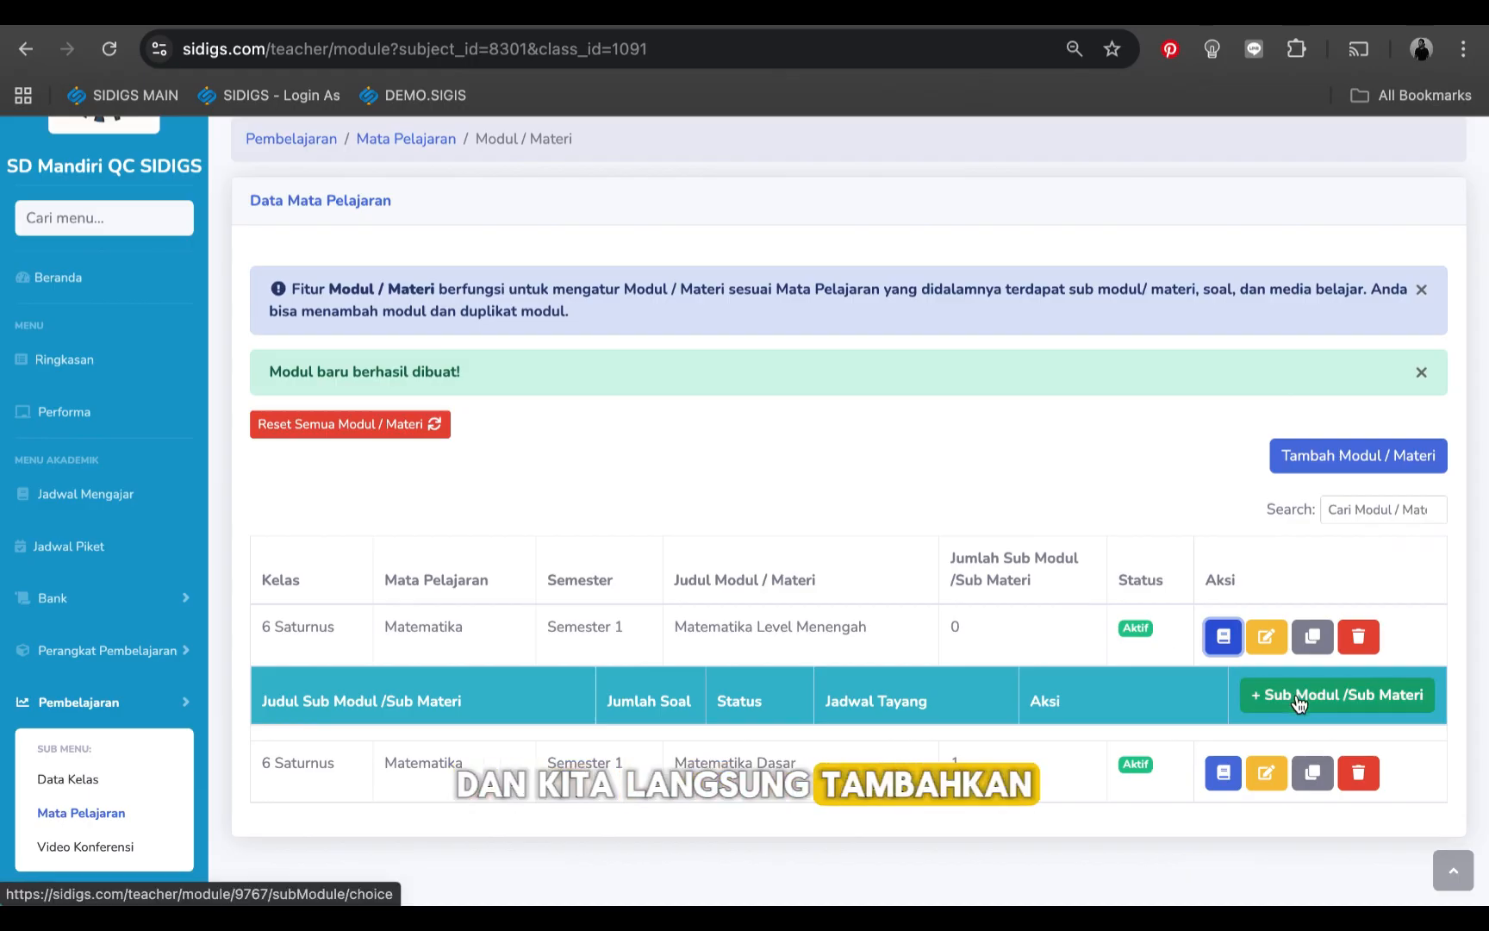
click(1350, 703)
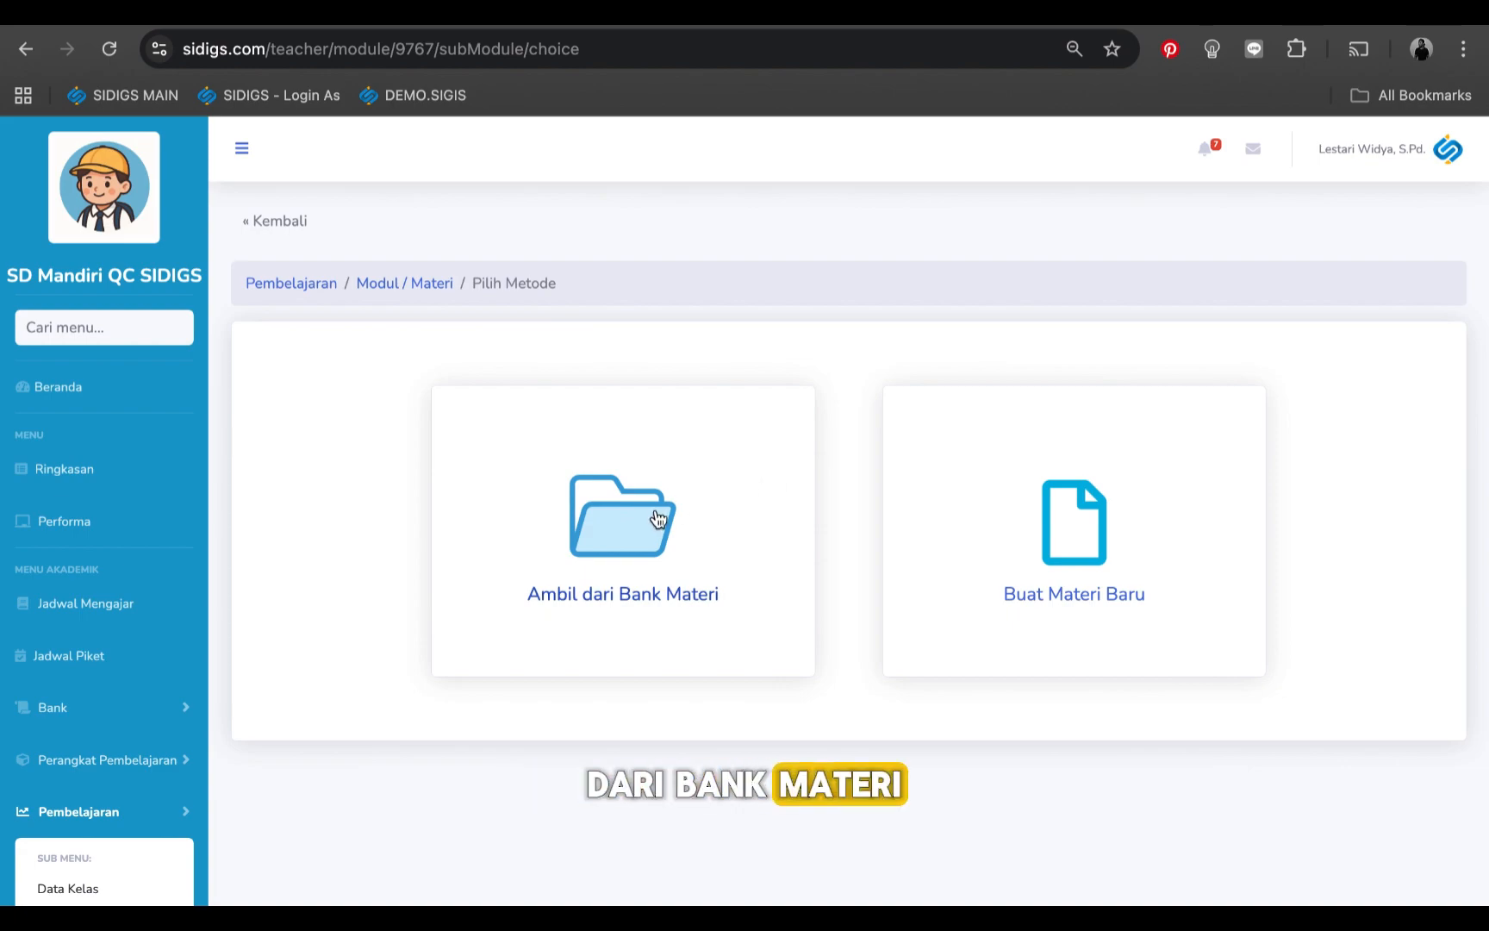
click(631, 535)
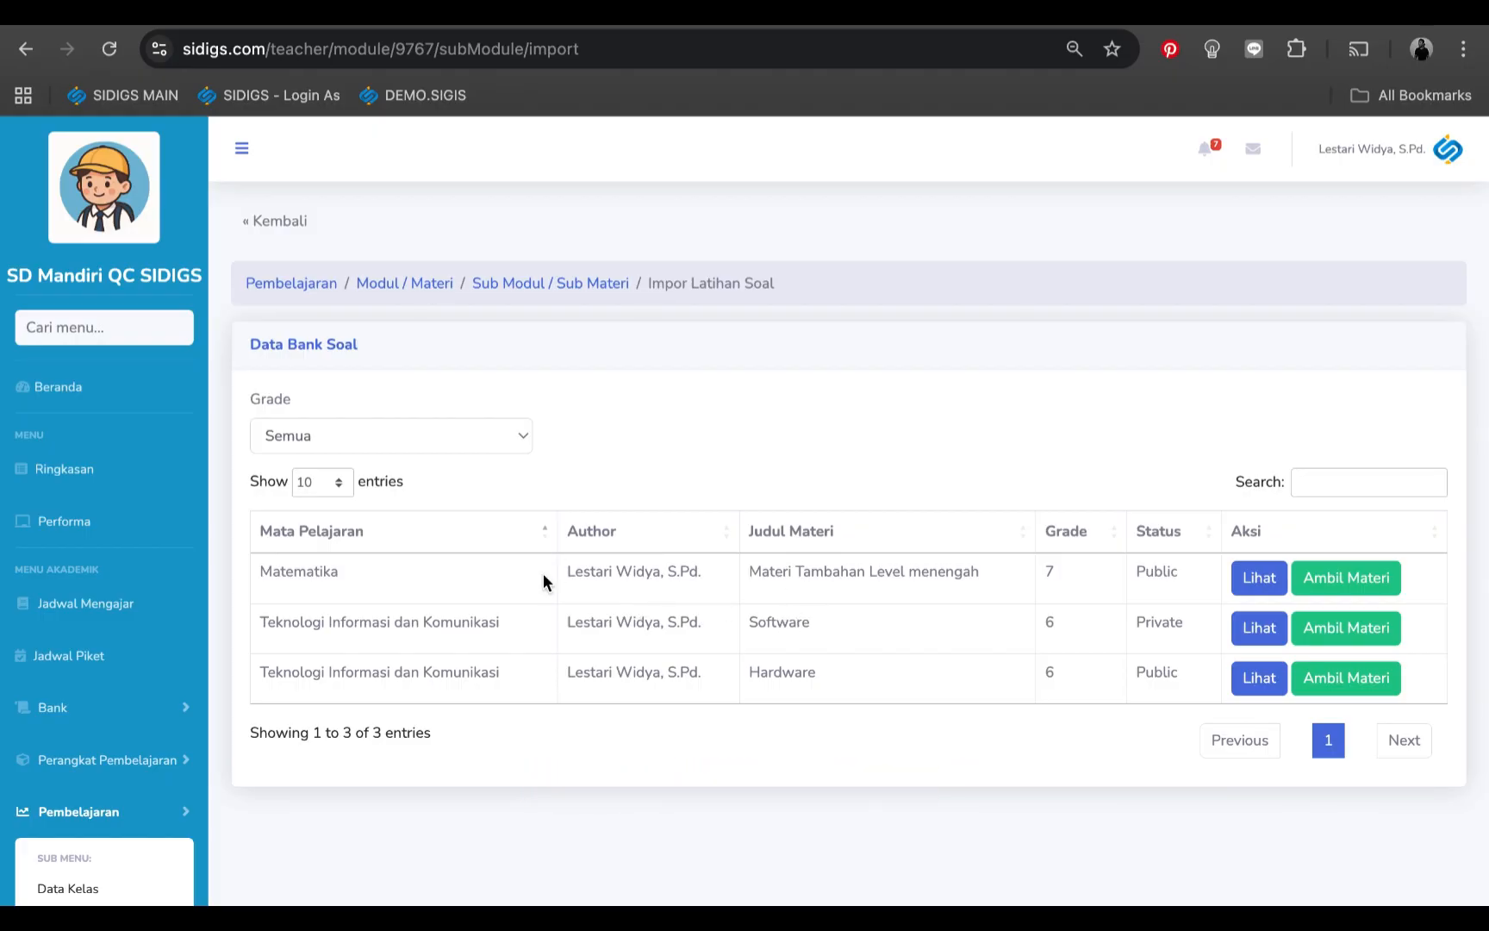
Step: Preview the material "Materi Tambahan Level menengah" and return to the material import list
click(1261, 582)
scroll(931, 577, down, 2)
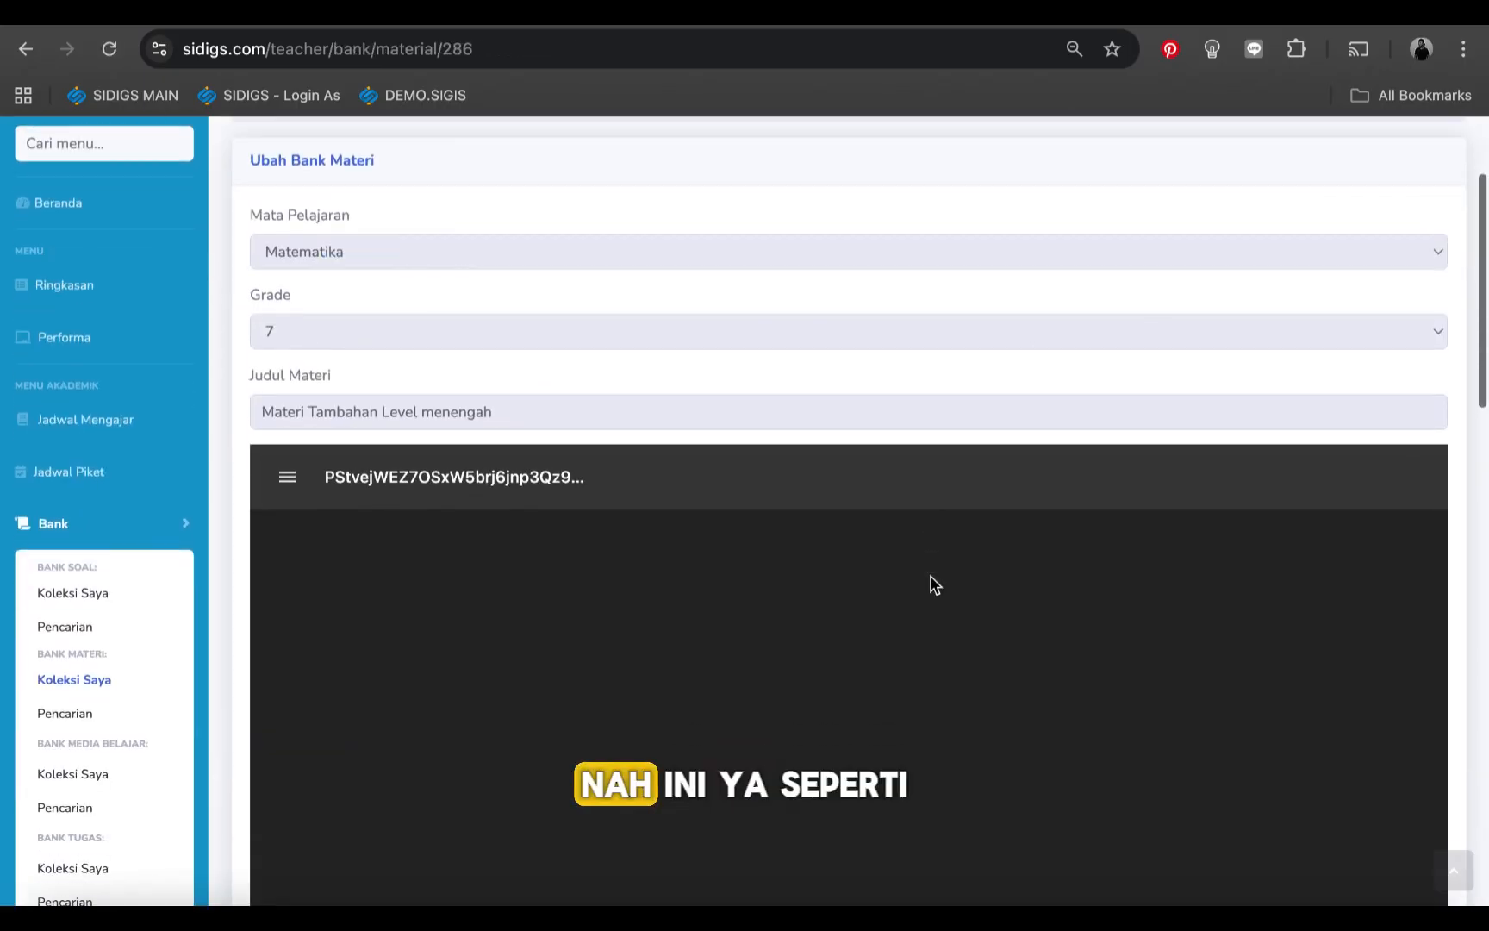
scroll(738, 395, down, 2)
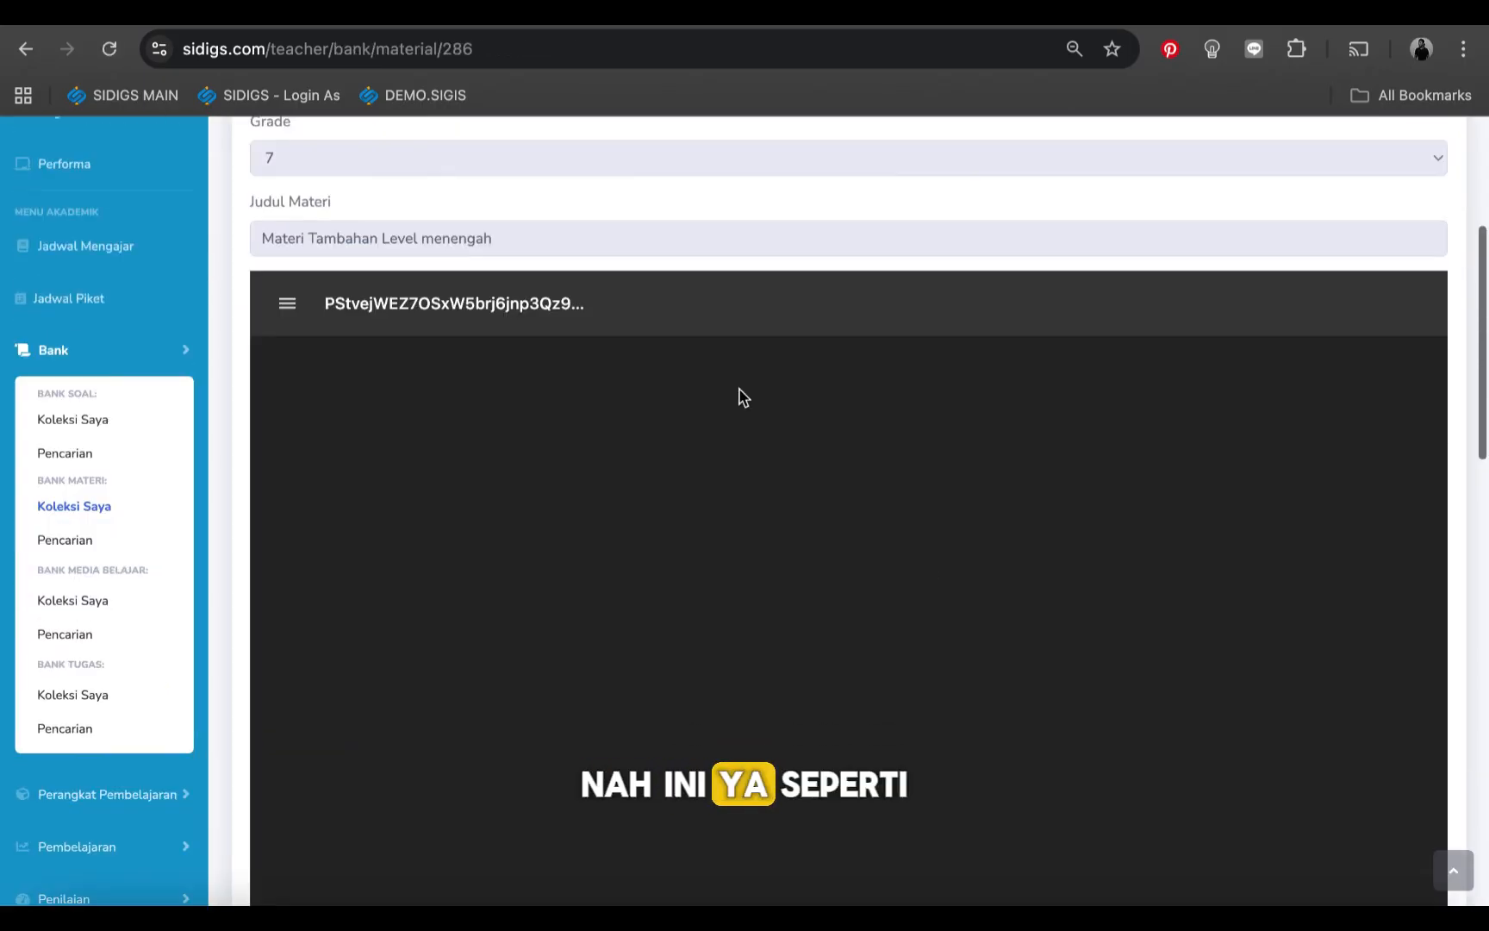
scroll(245, 435, up, 1)
scroll(234, 506, down, 6)
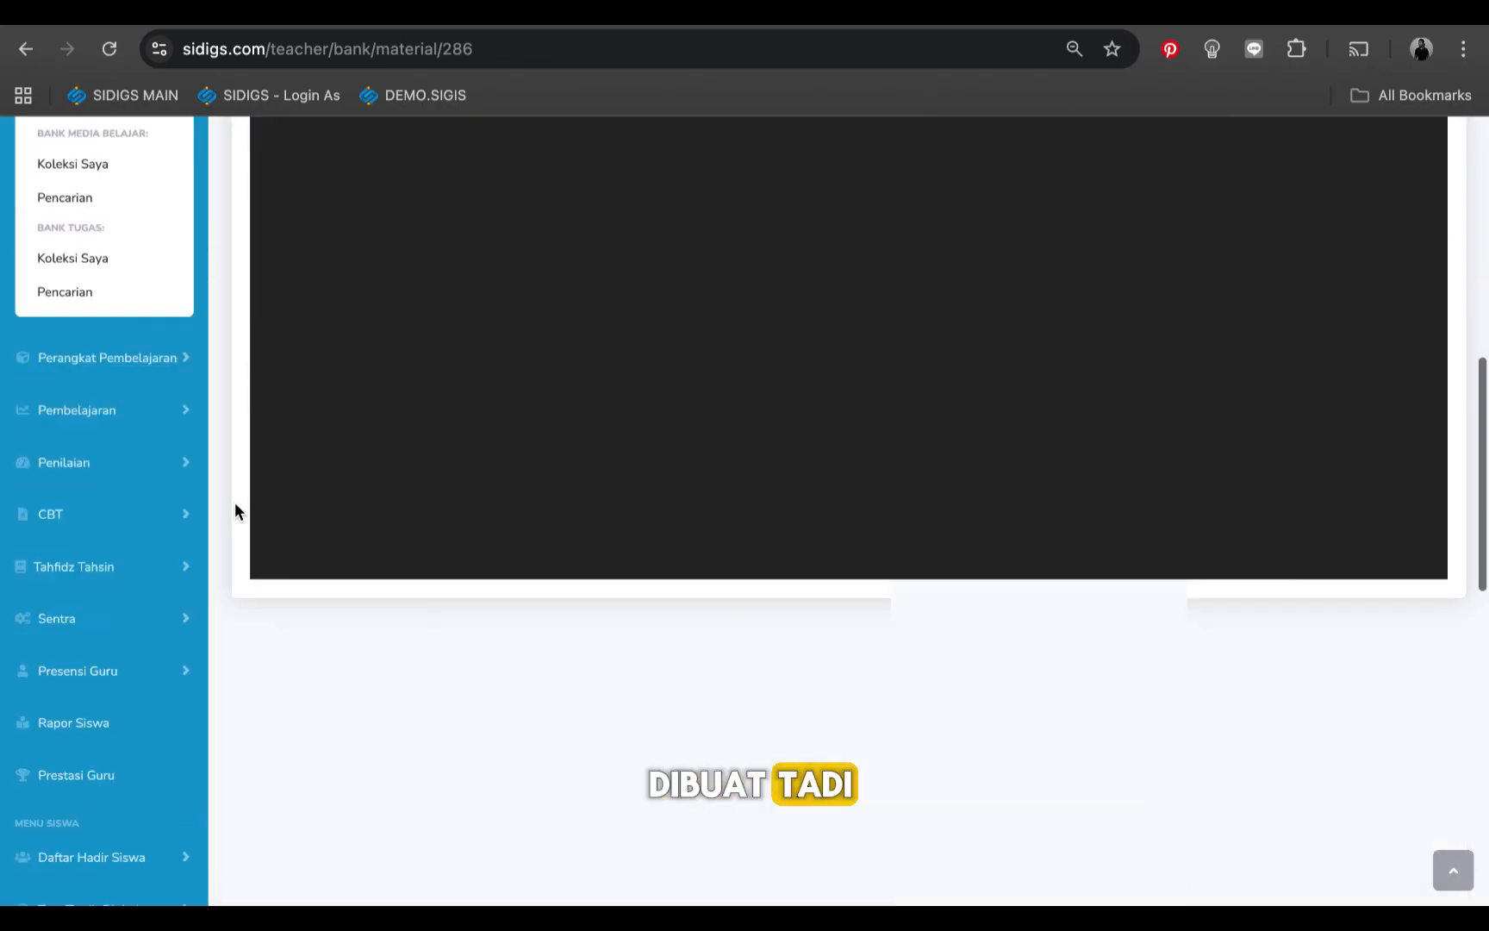
scroll(234, 507, up, 9)
click(270, 222)
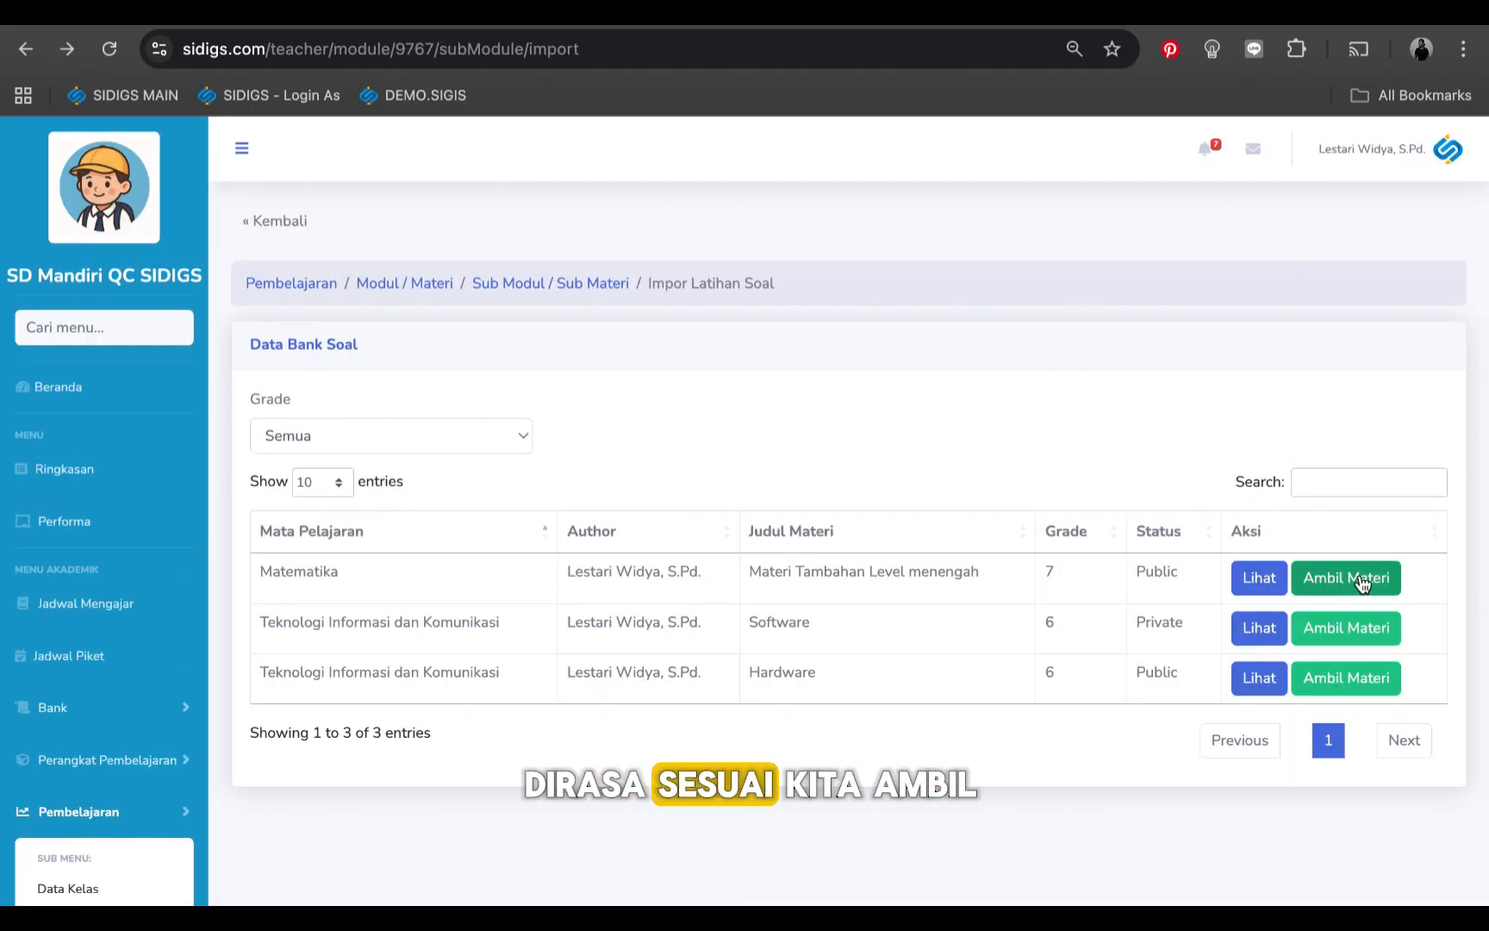
Step: Import "Materi Tambahan Level menengah" as a sub-module and return to the Modul / Materi list
click(1362, 583)
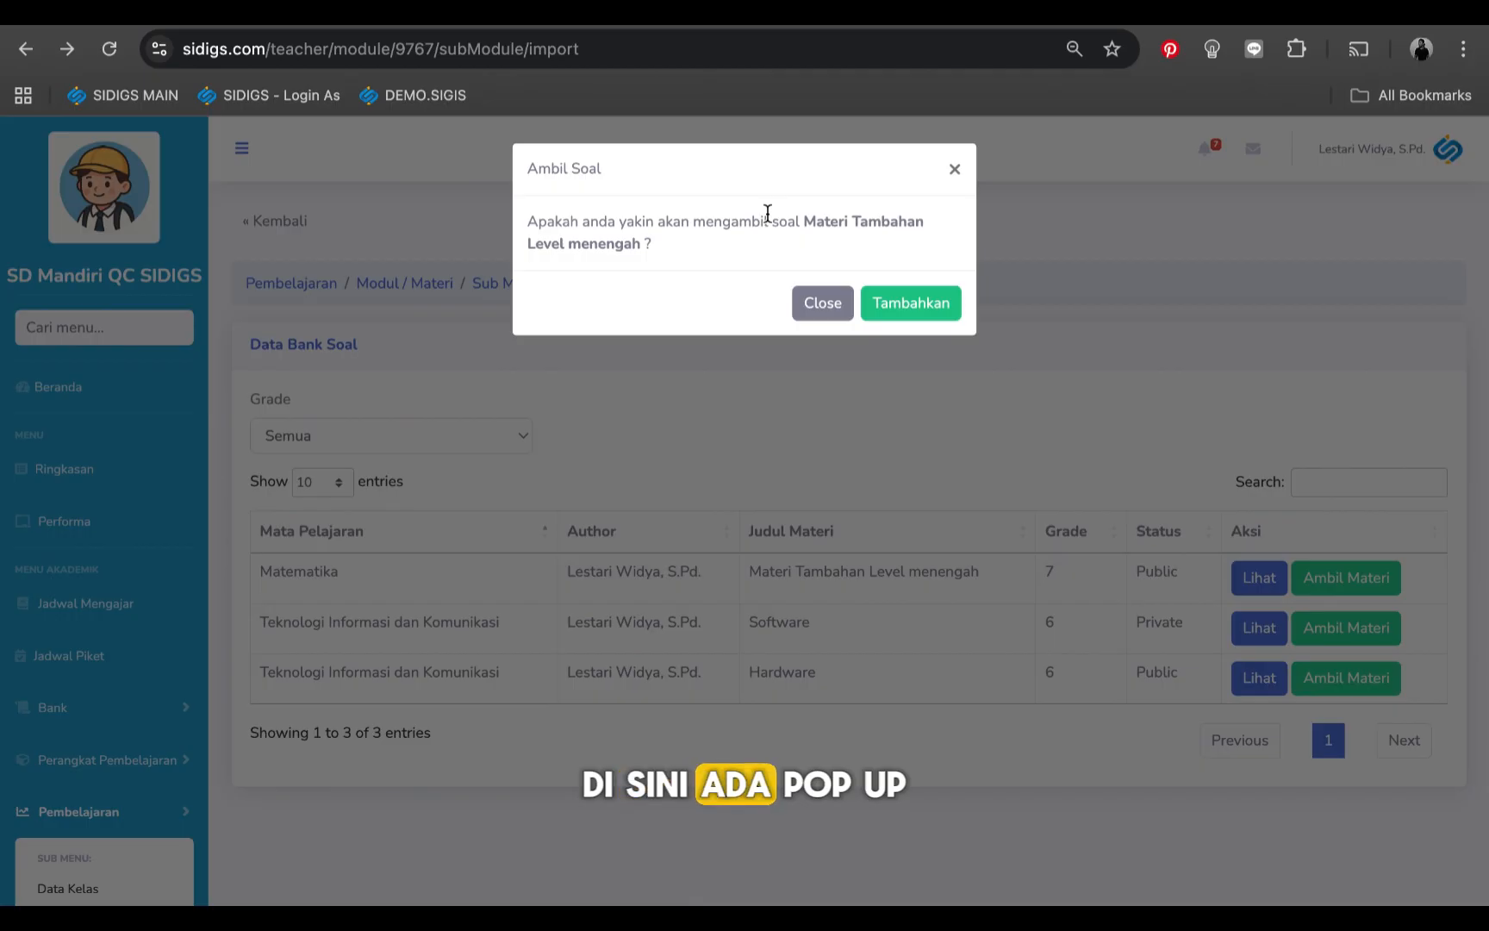
click(920, 306)
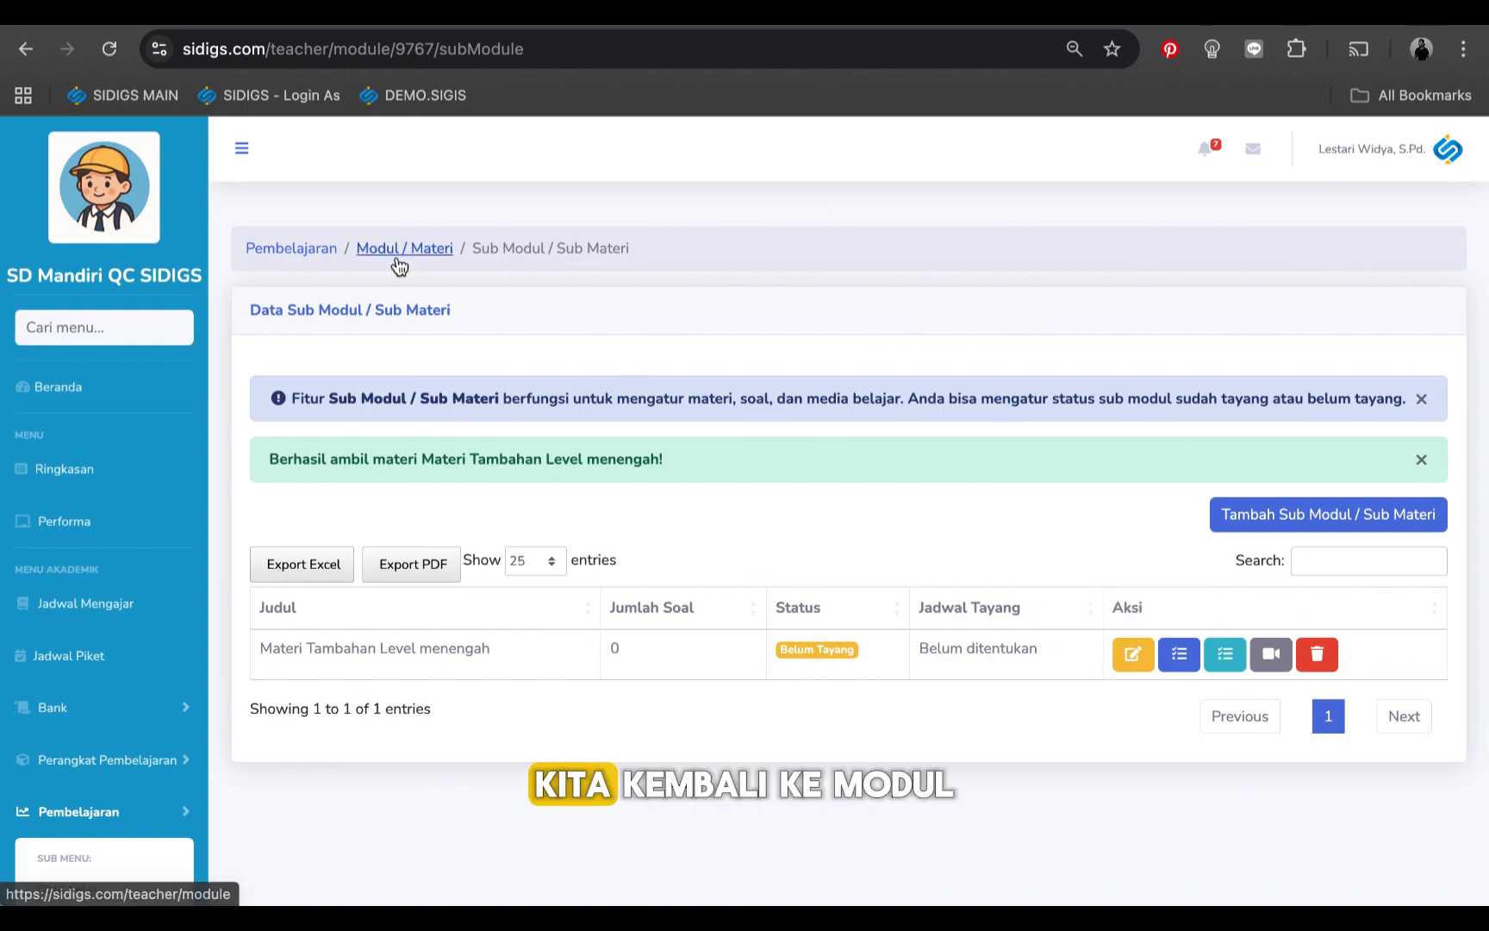
click(421, 250)
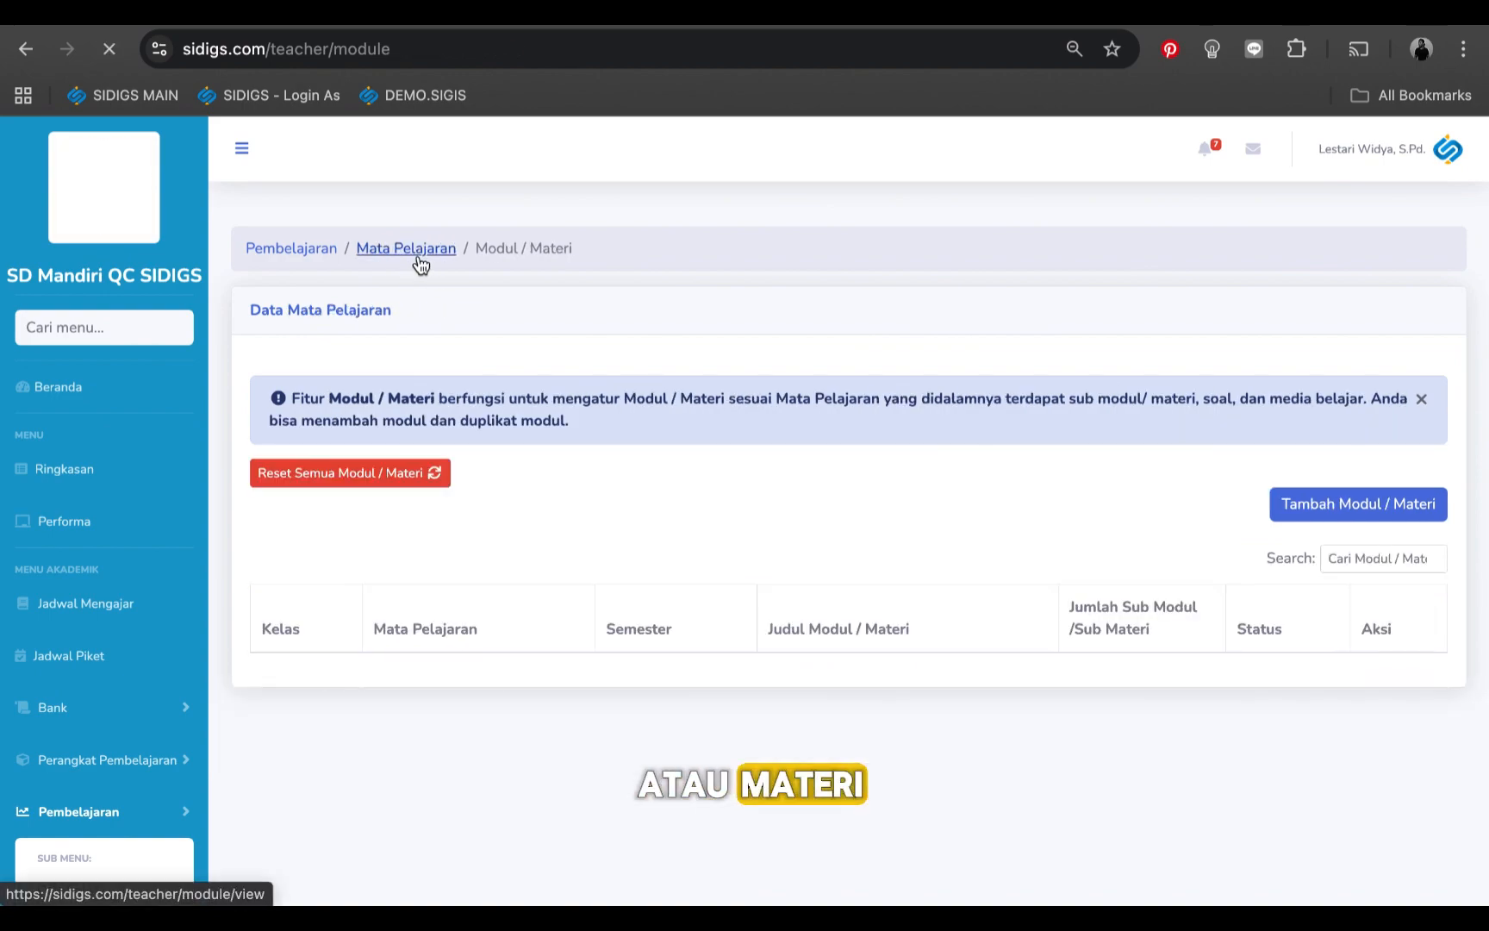
Step: Open the sub-module "Materi Tambahan Level menengah", check its document, set Tayangkan to "Tayangkan Sesuai Jadwal" and save it
scroll(1064, 672, down, 1)
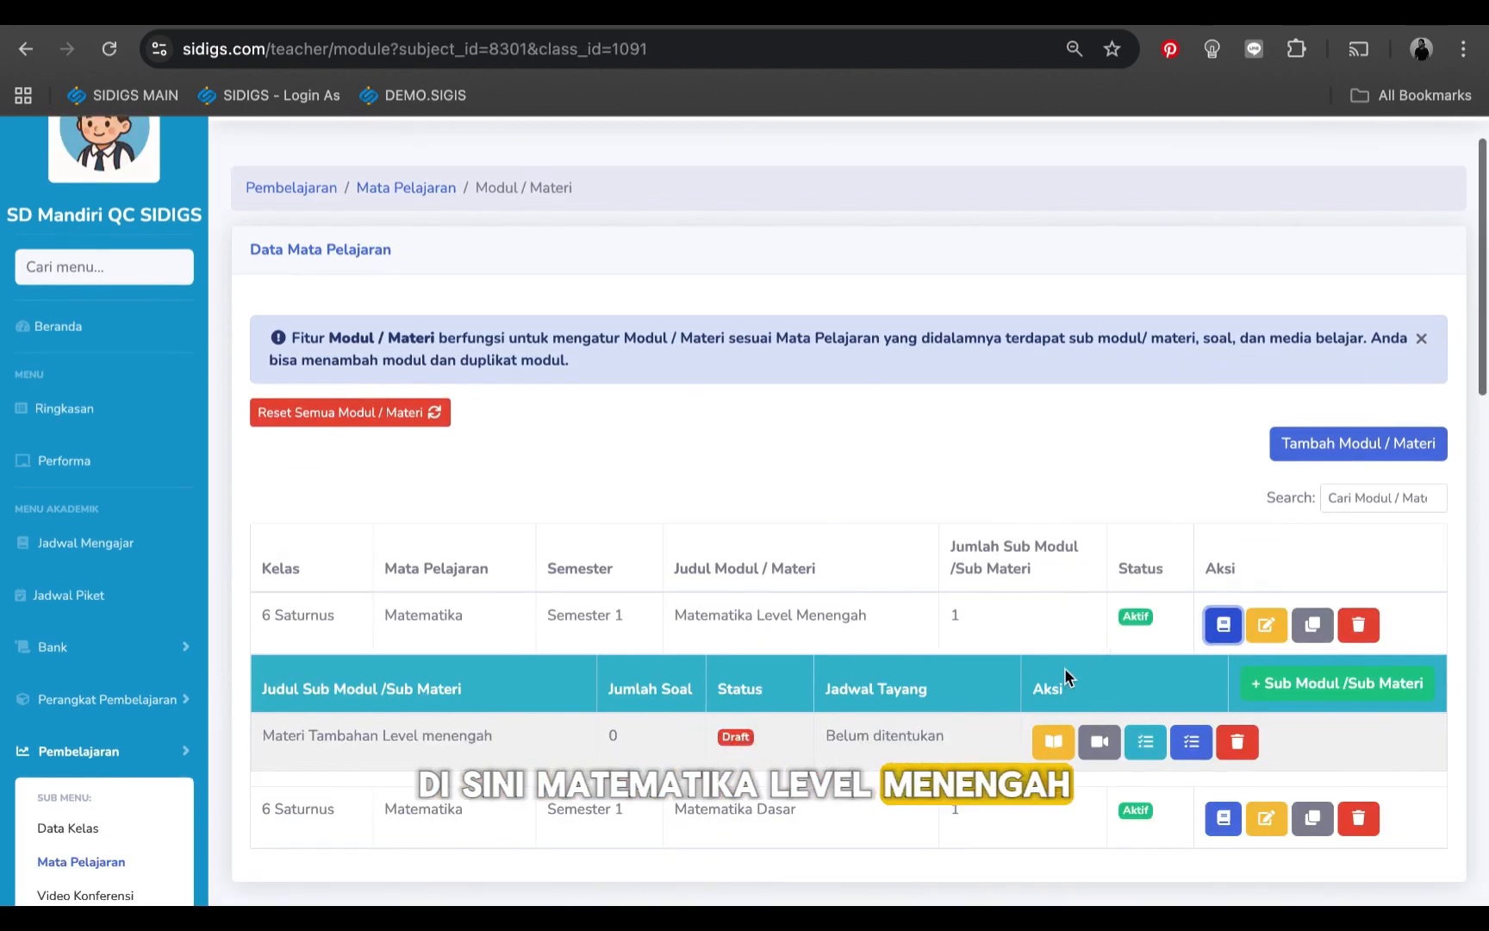
click(1054, 743)
scroll(1431, 649, down, 3)
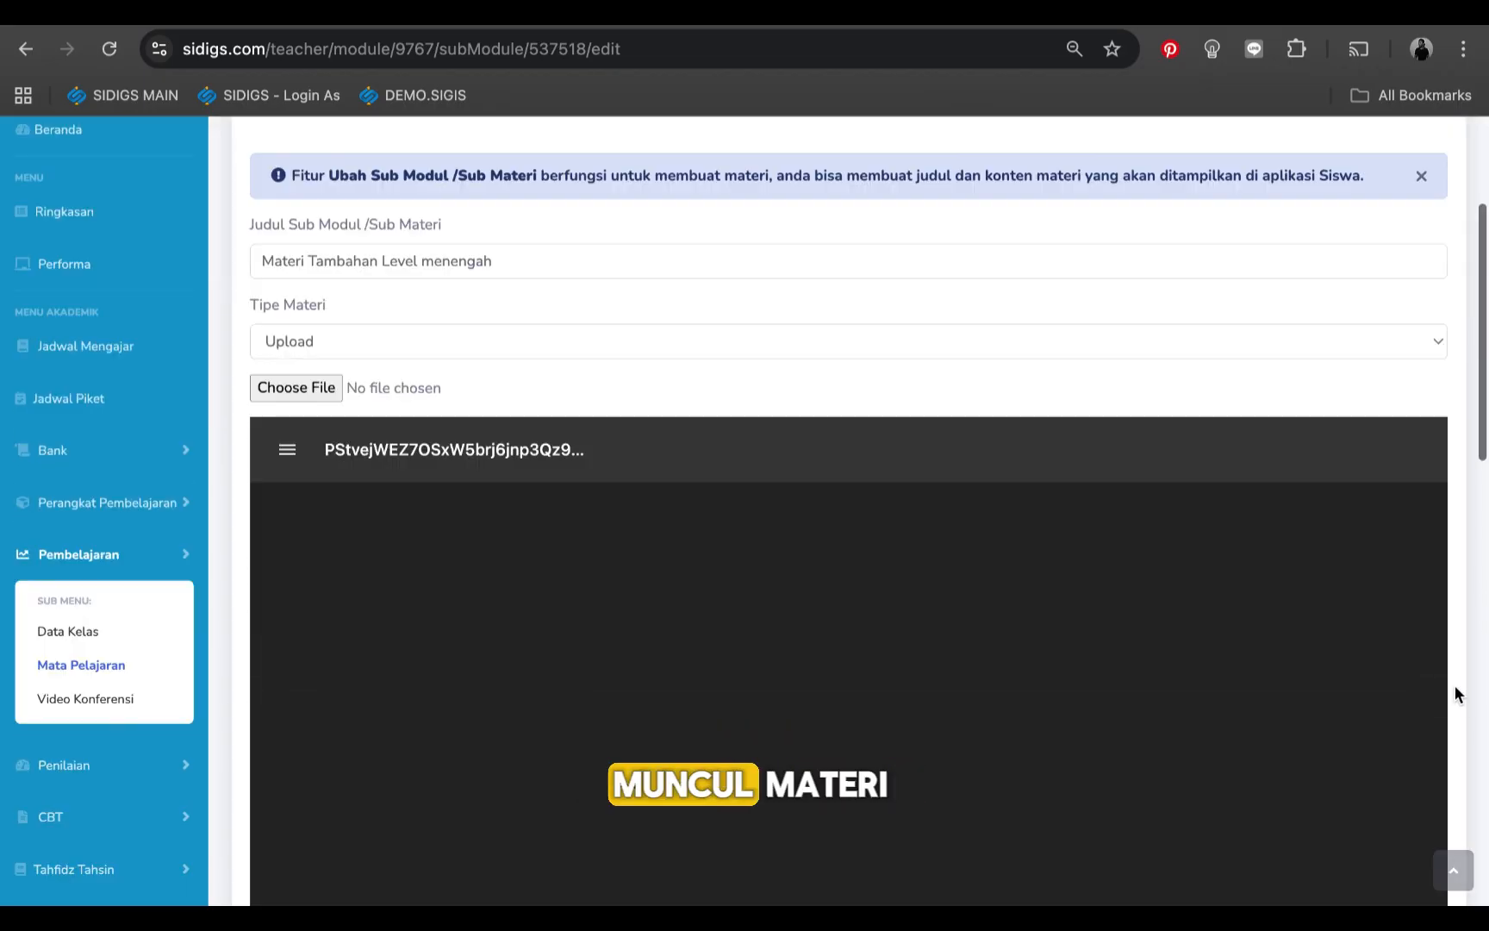
scroll(1461, 690, down, 4)
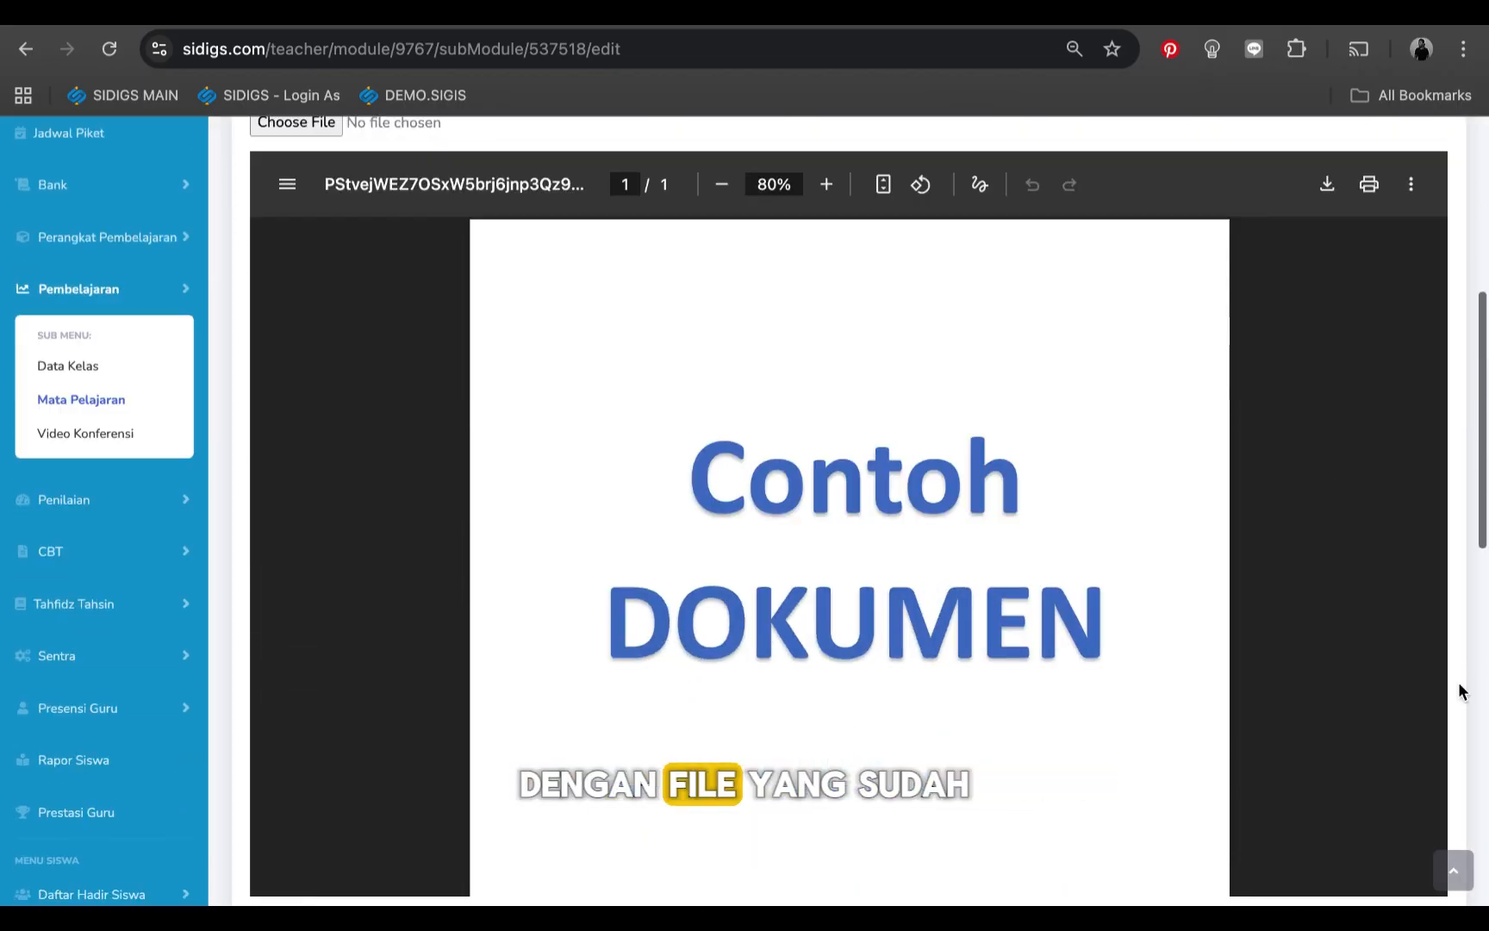
scroll(1456, 689, down, 5)
scroll(1456, 694, up, 8)
scroll(1204, 448, down, 11)
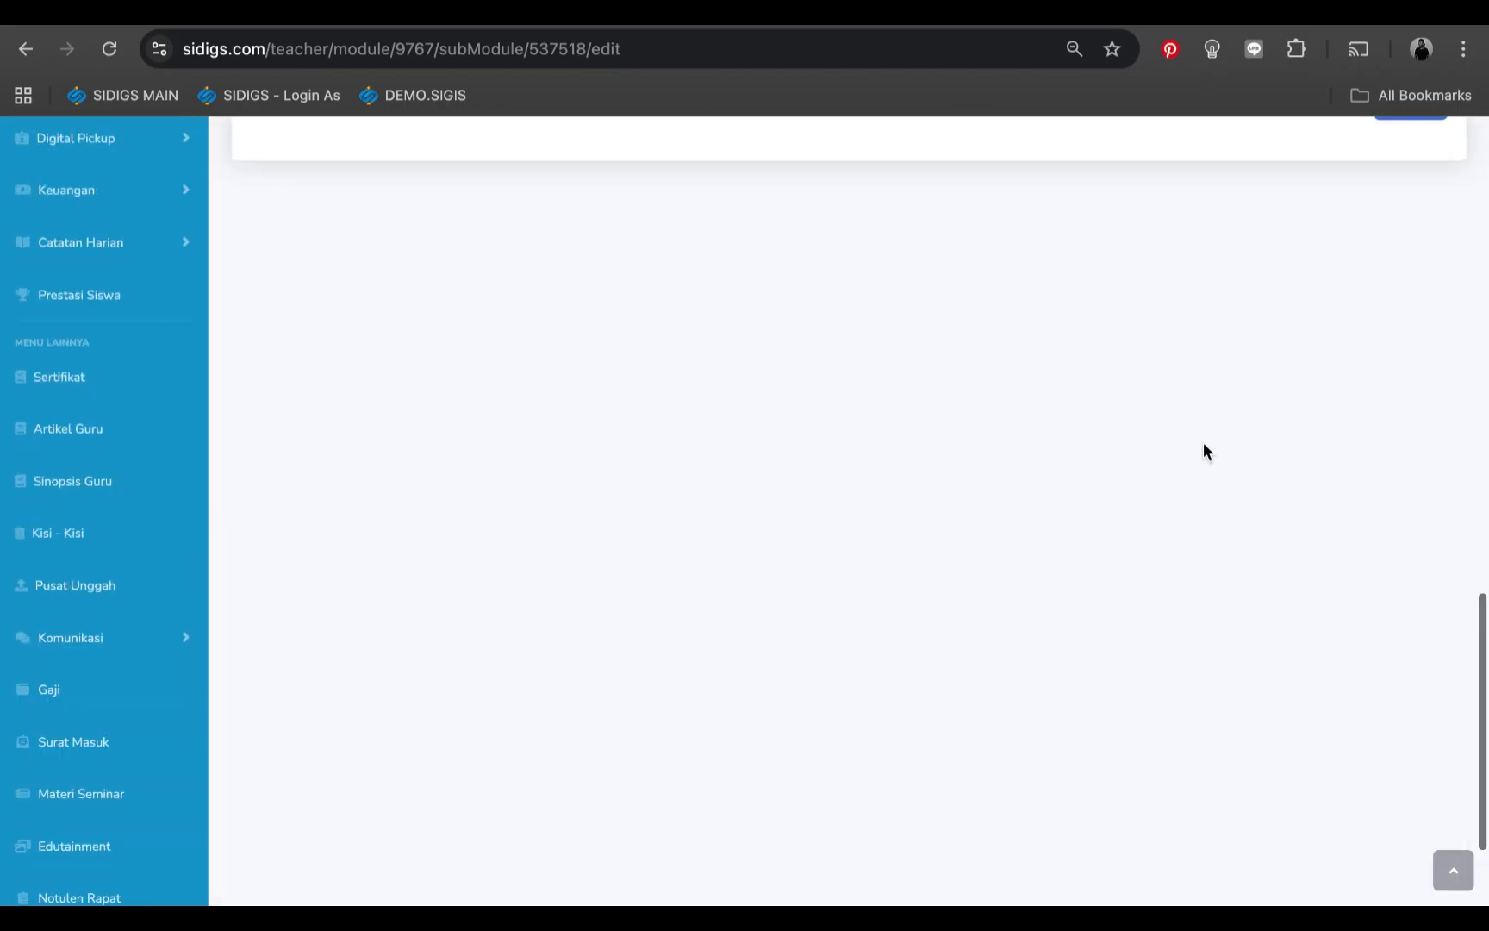
scroll(841, 574, up, 5)
click(631, 481)
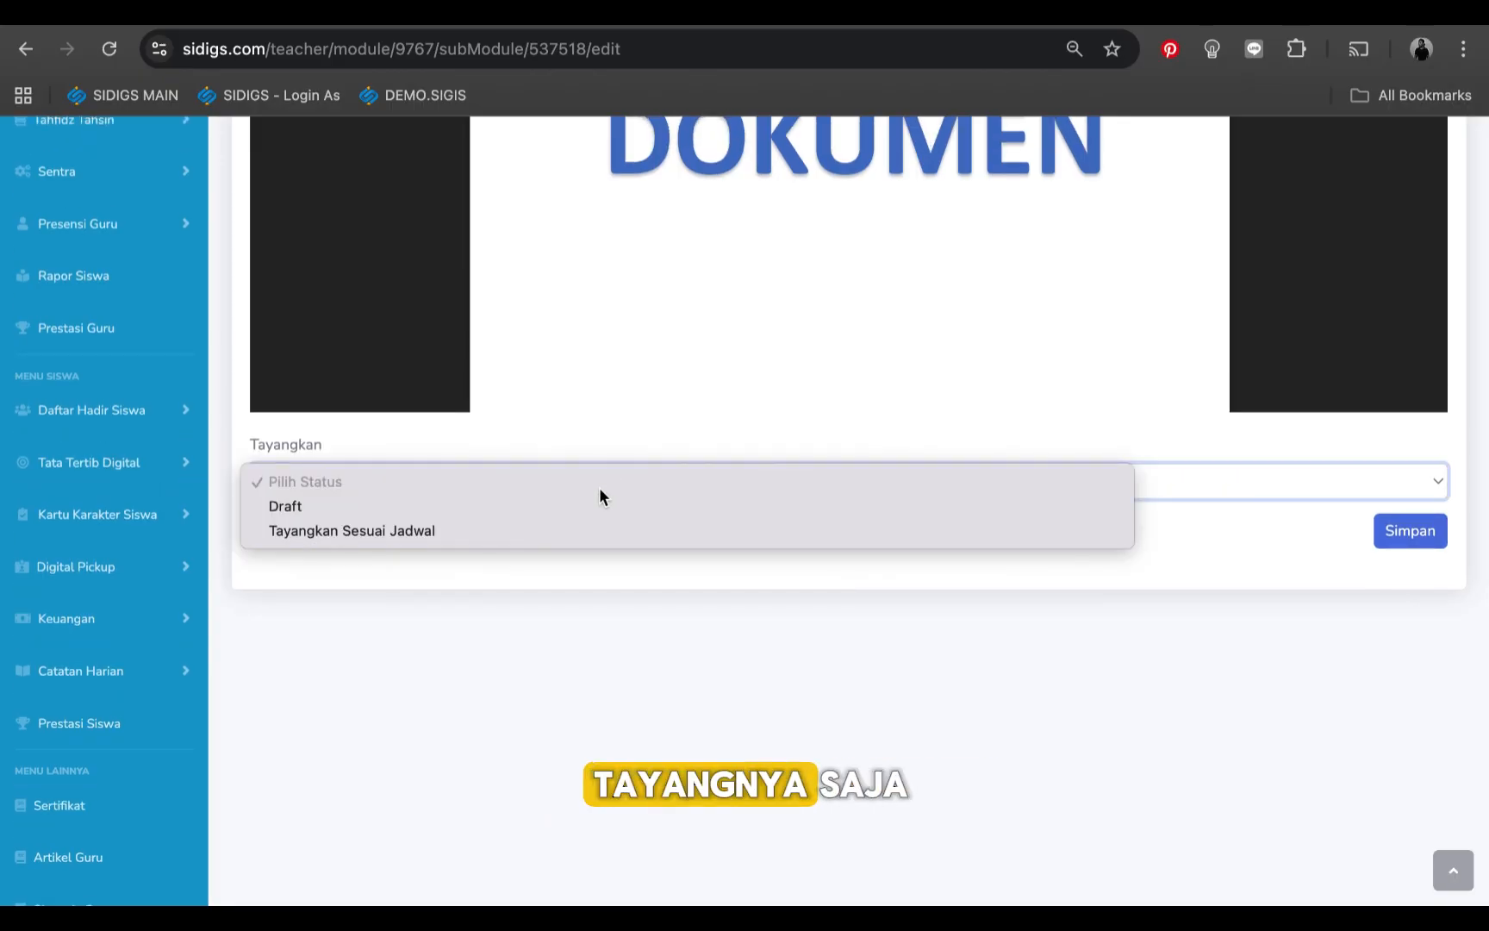
click(556, 533)
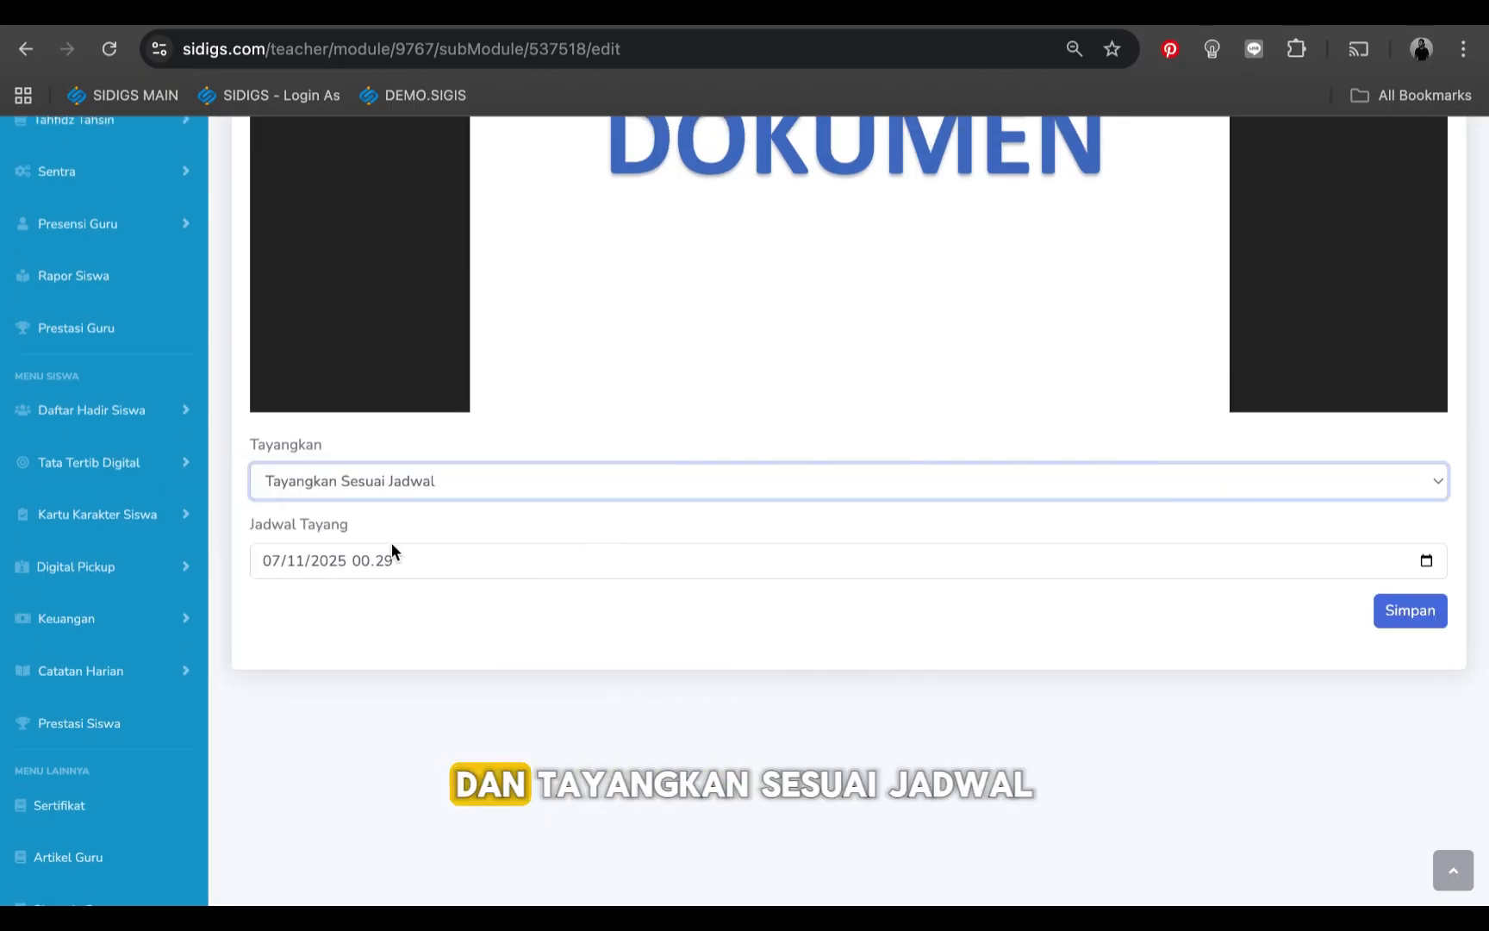
click(1409, 624)
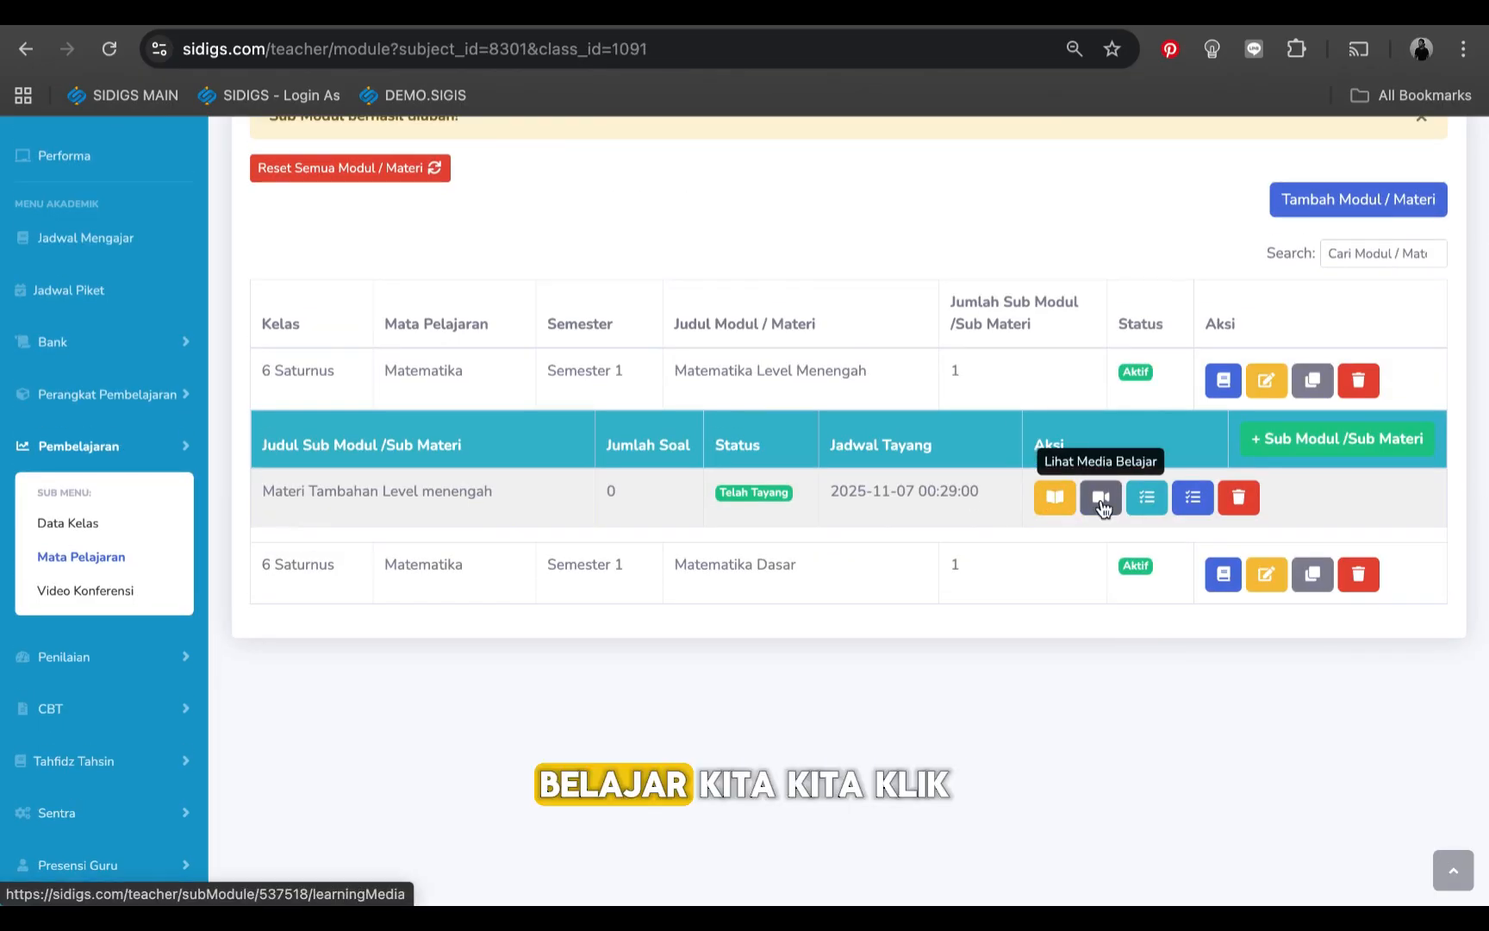
Step: Add "Teori Matematika Level Menengah" from Bank Media Belajar as the sub-module's learning media
click(1102, 504)
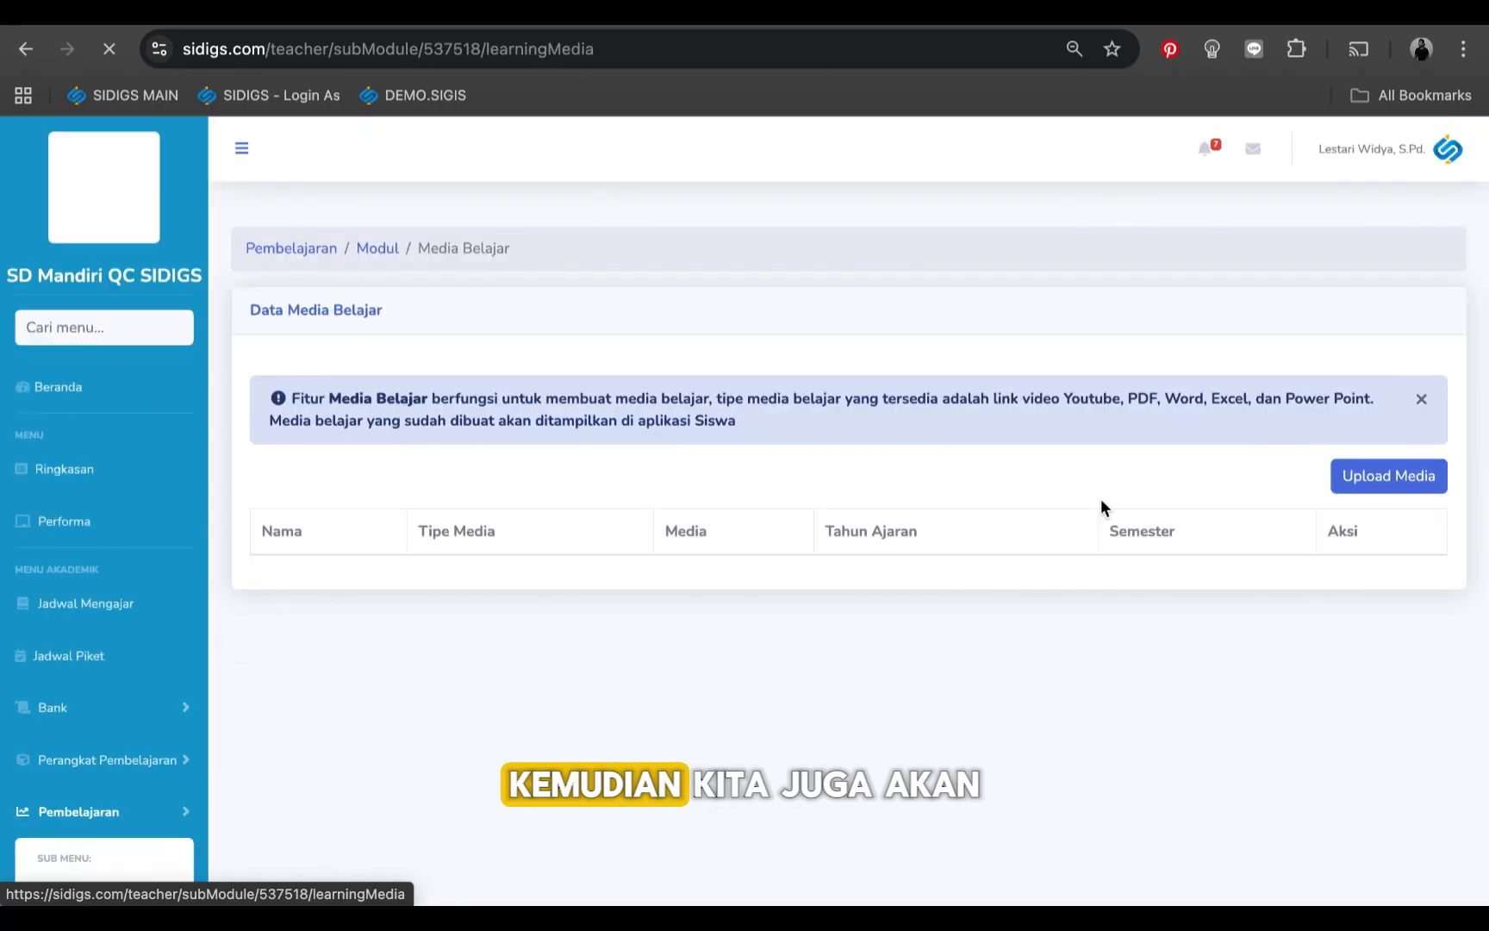
click(1381, 479)
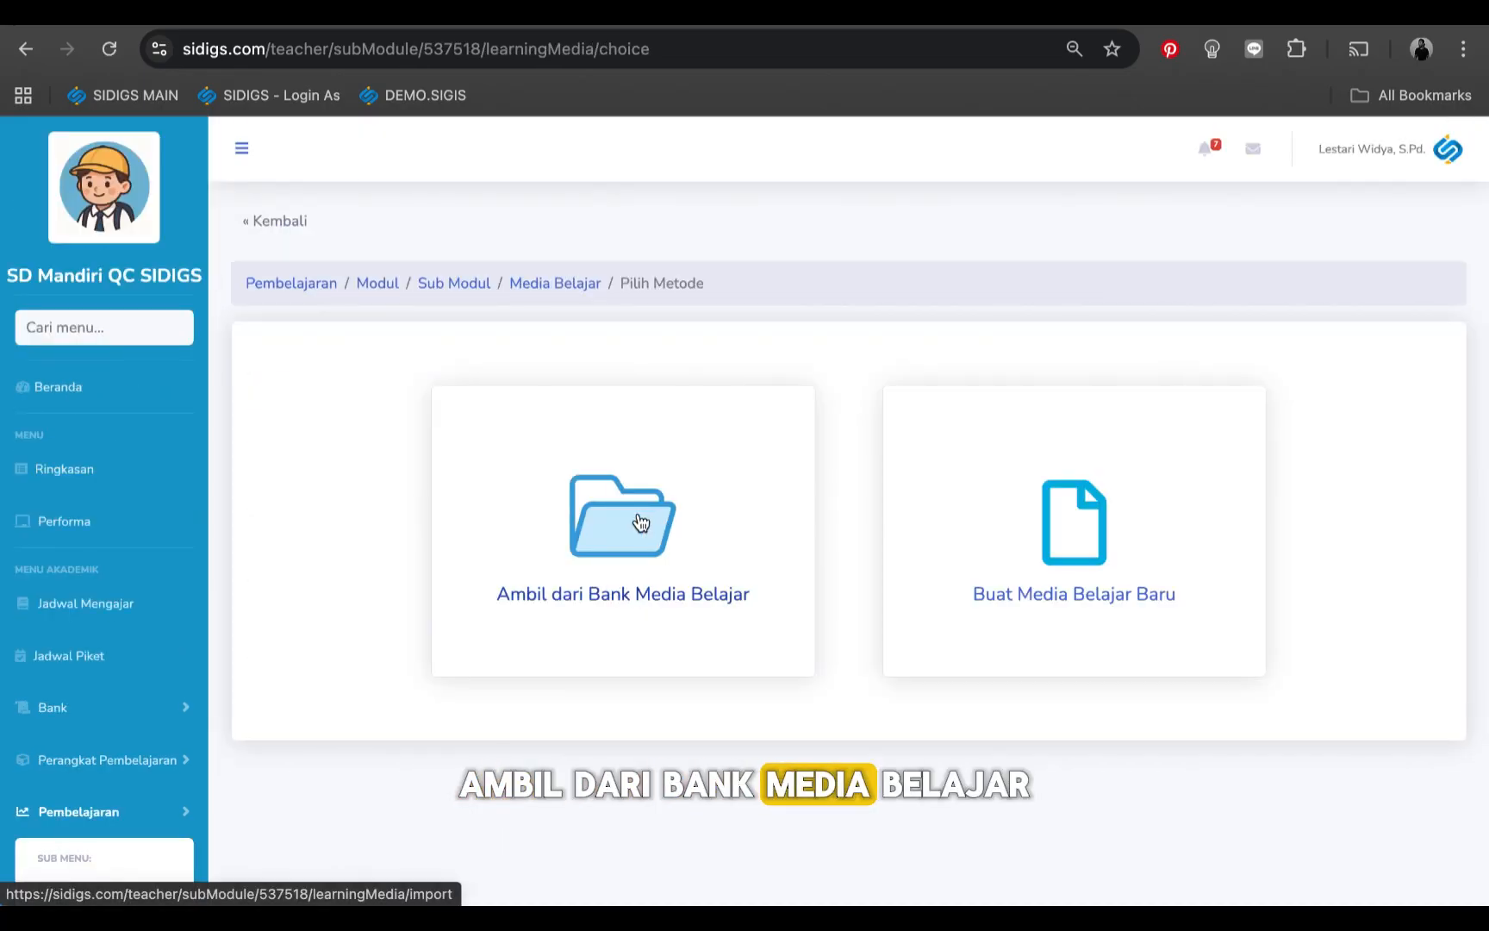
click(641, 523)
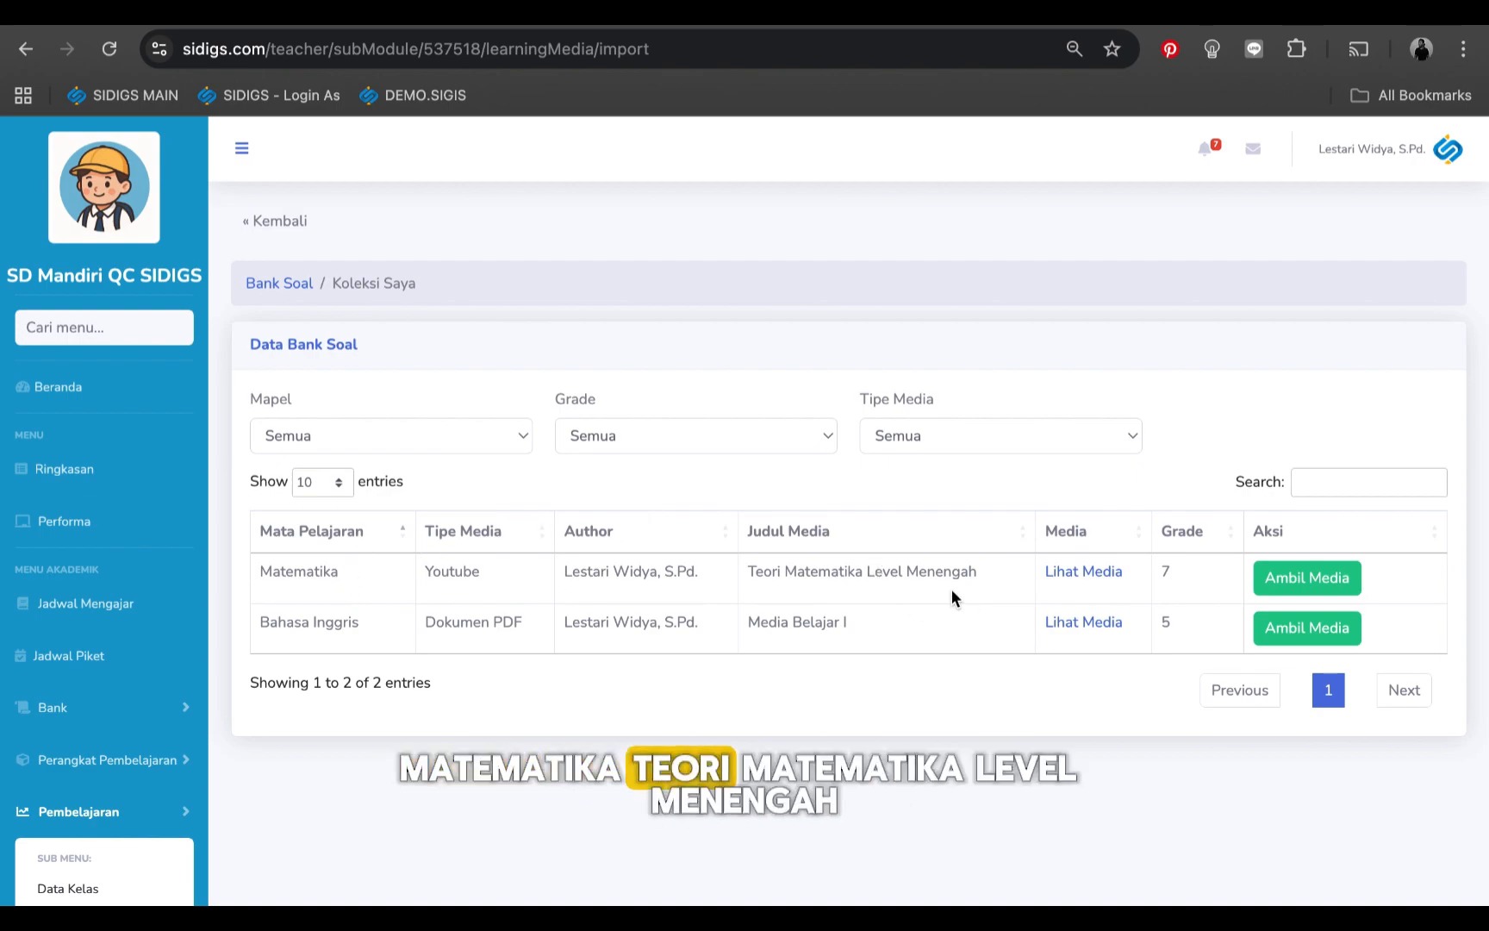
click(1307, 578)
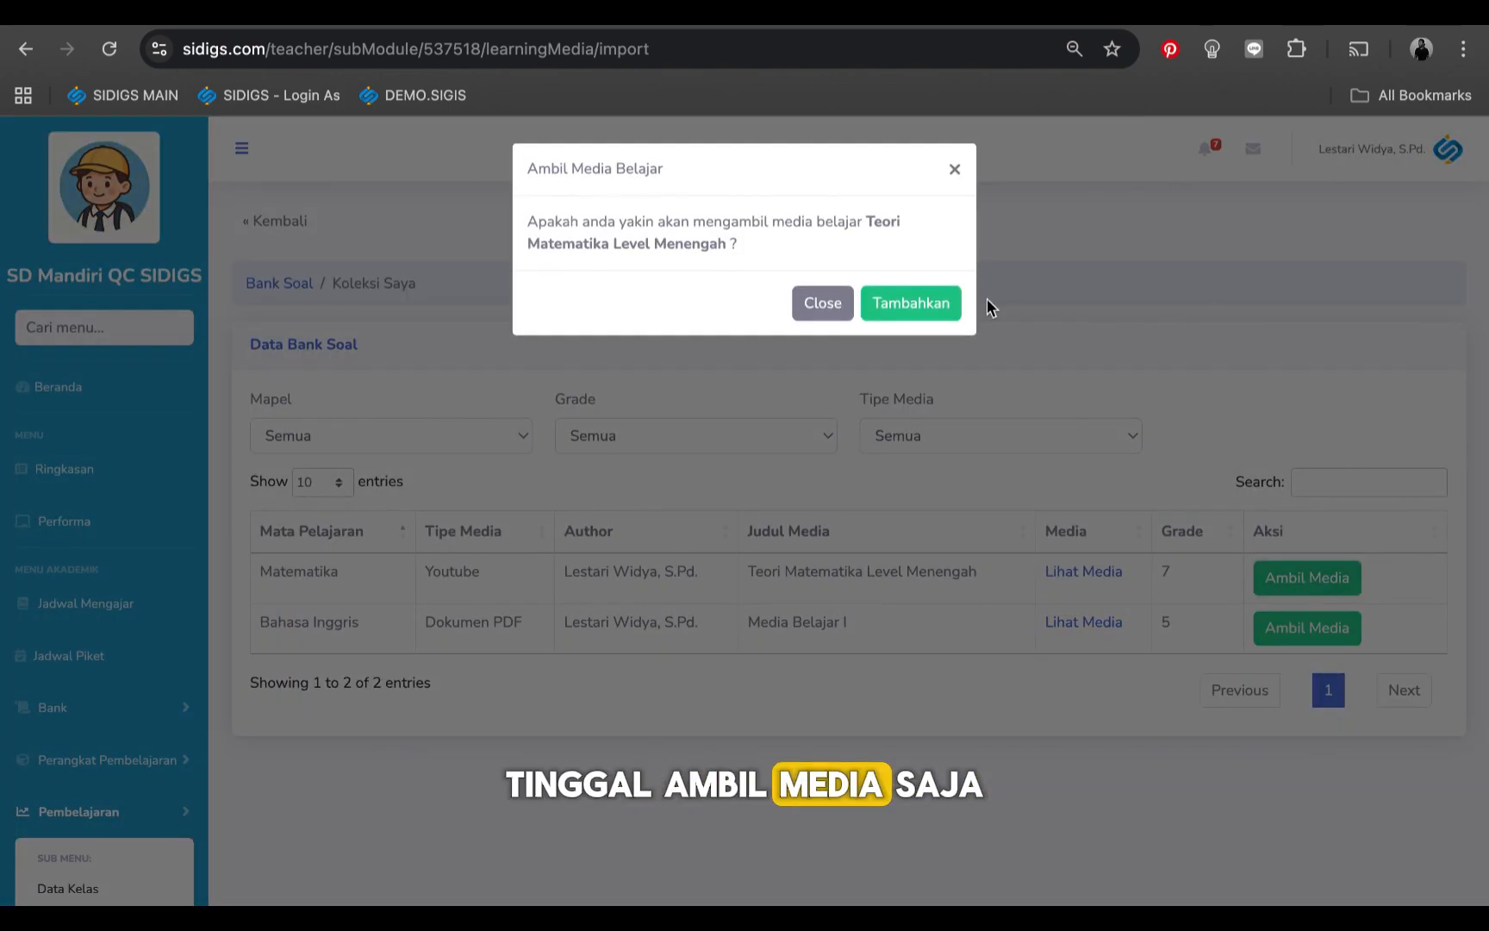
click(892, 303)
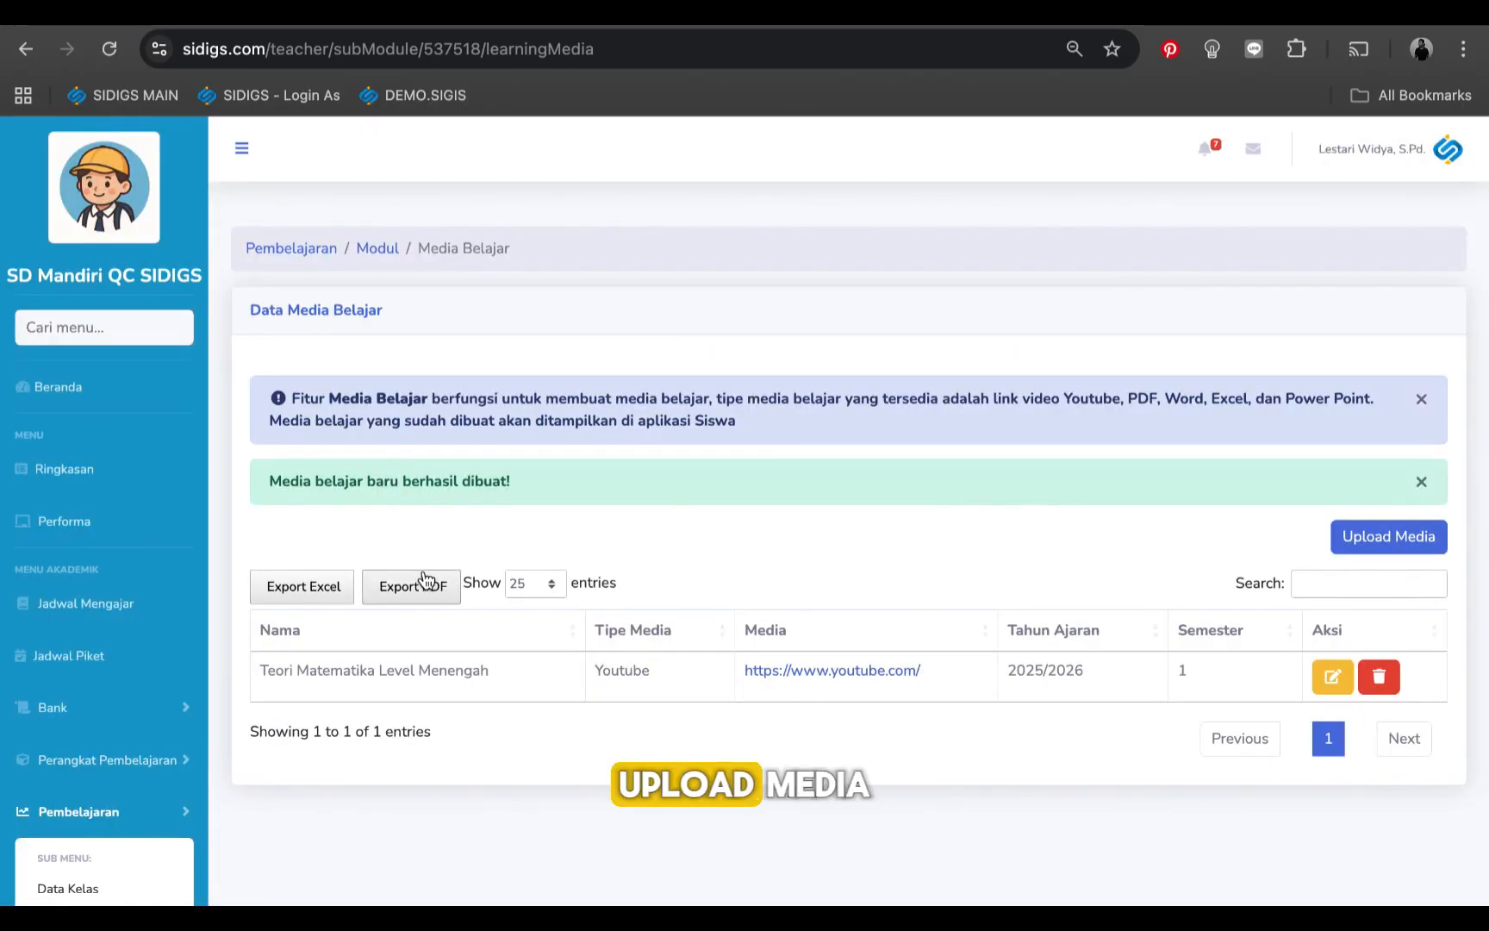
Step: Return to the module list and open the assignments of the sub-module under Matematika Level Menengah
click(376, 249)
click(1224, 686)
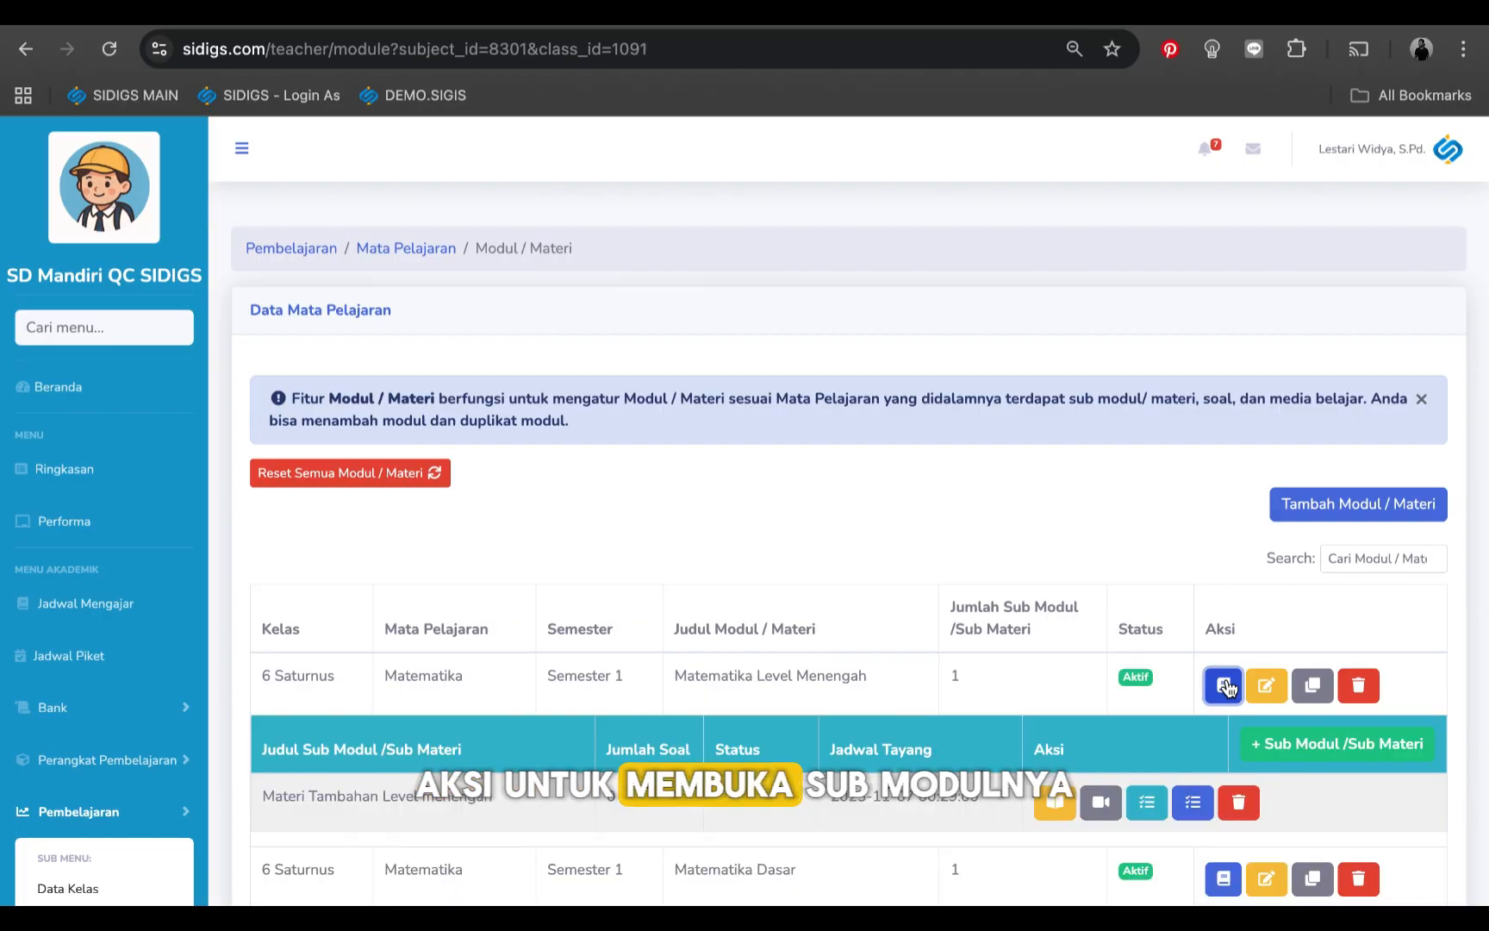
scroll(1040, 705, down, 1)
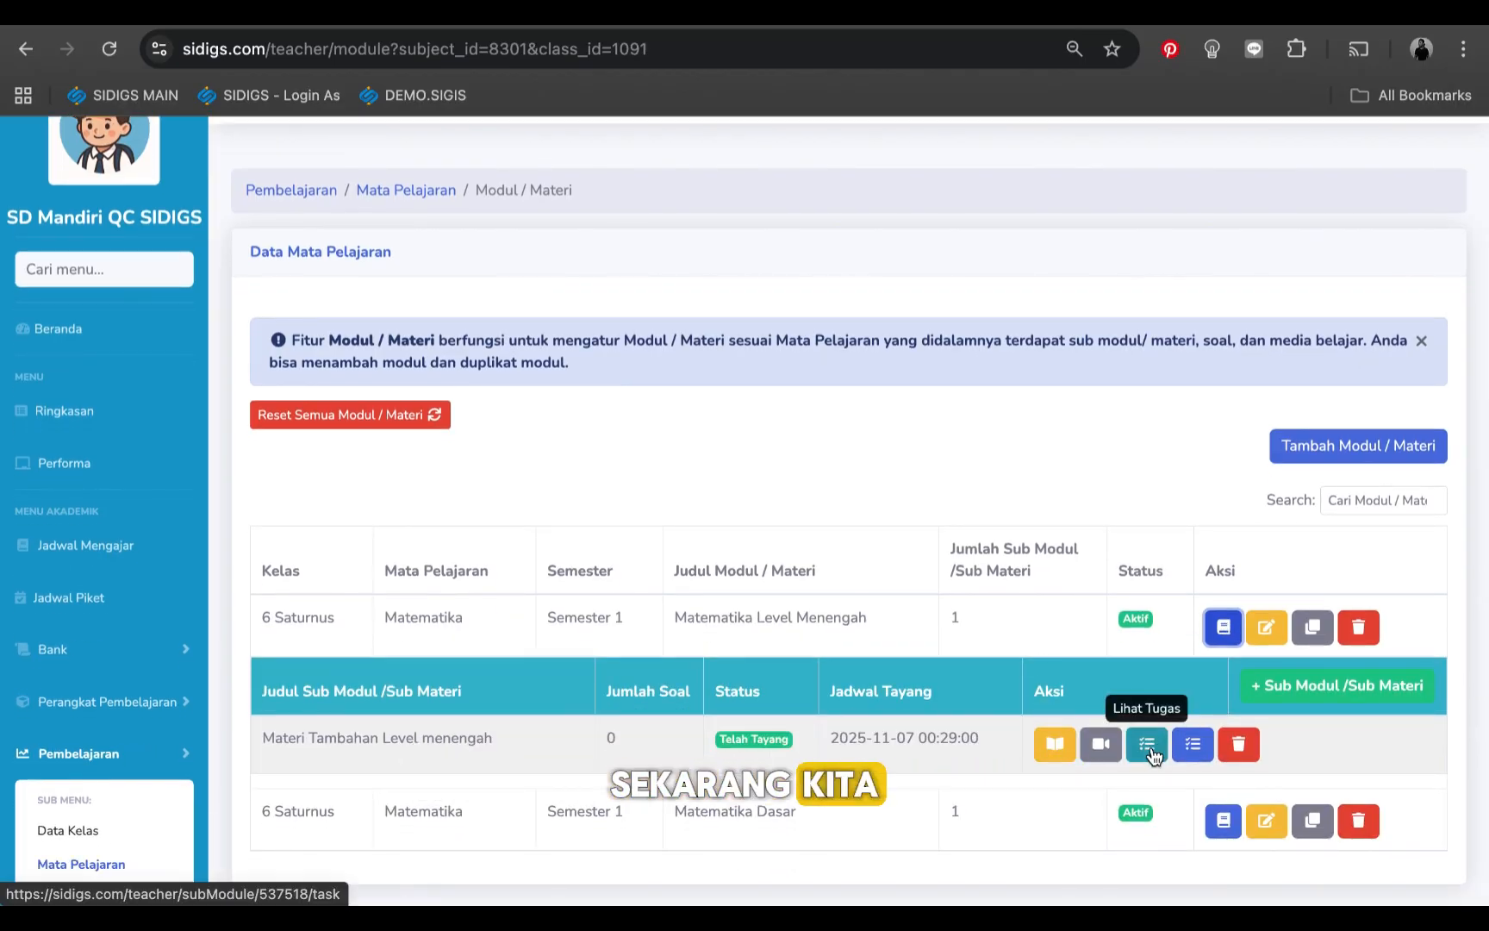
click(1149, 747)
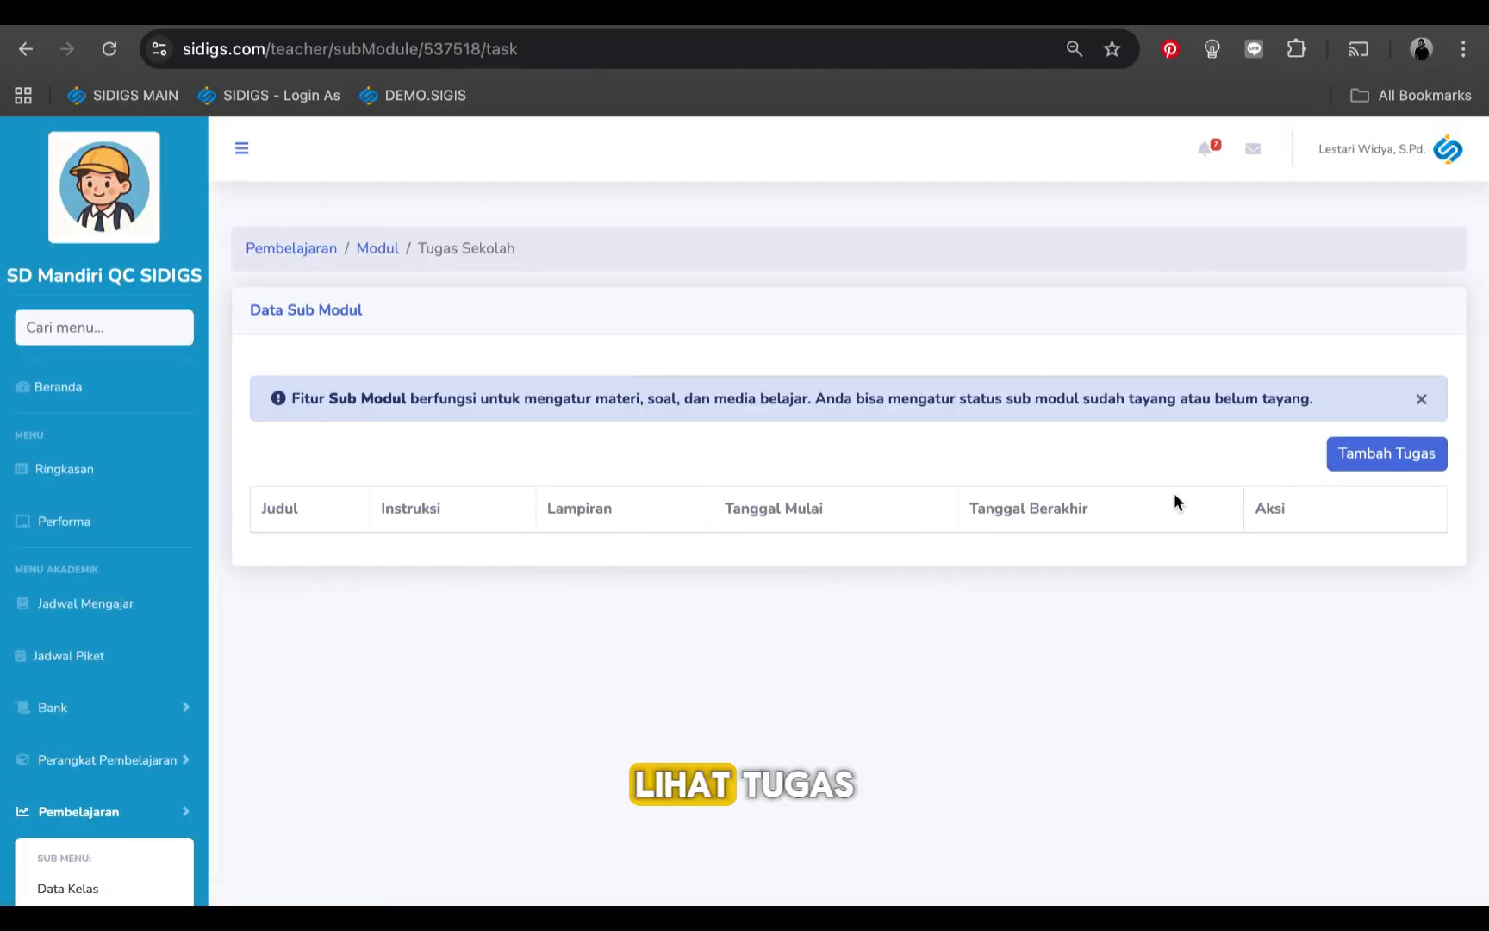
Step: Add the assignment "Buat contoh bangun ruang" to the sub-module from Bank Tugas
click(1414, 454)
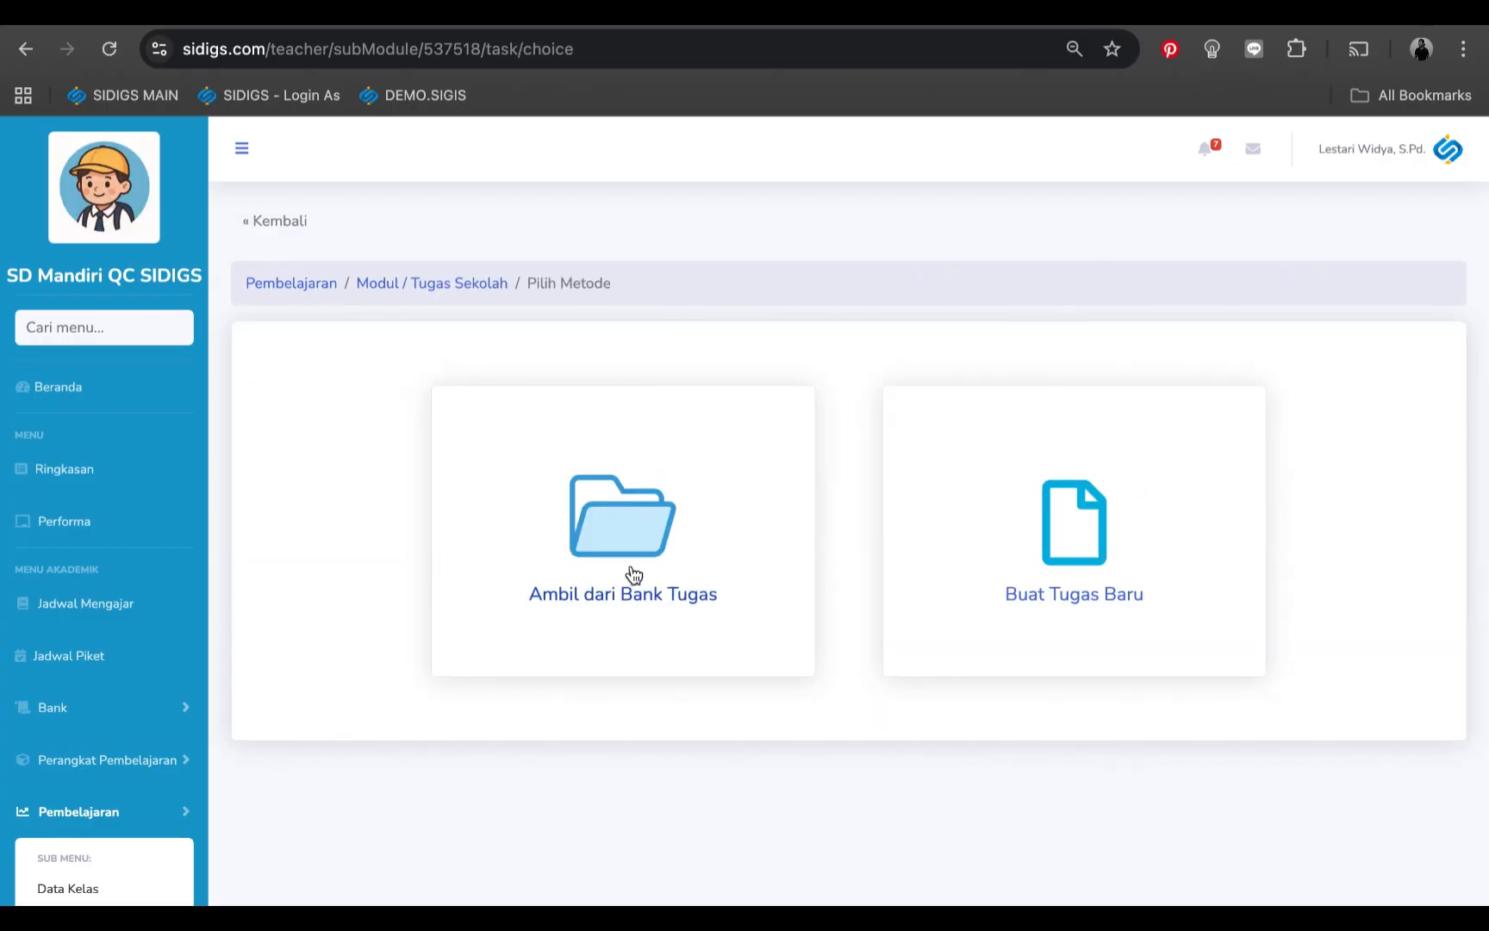
click(633, 574)
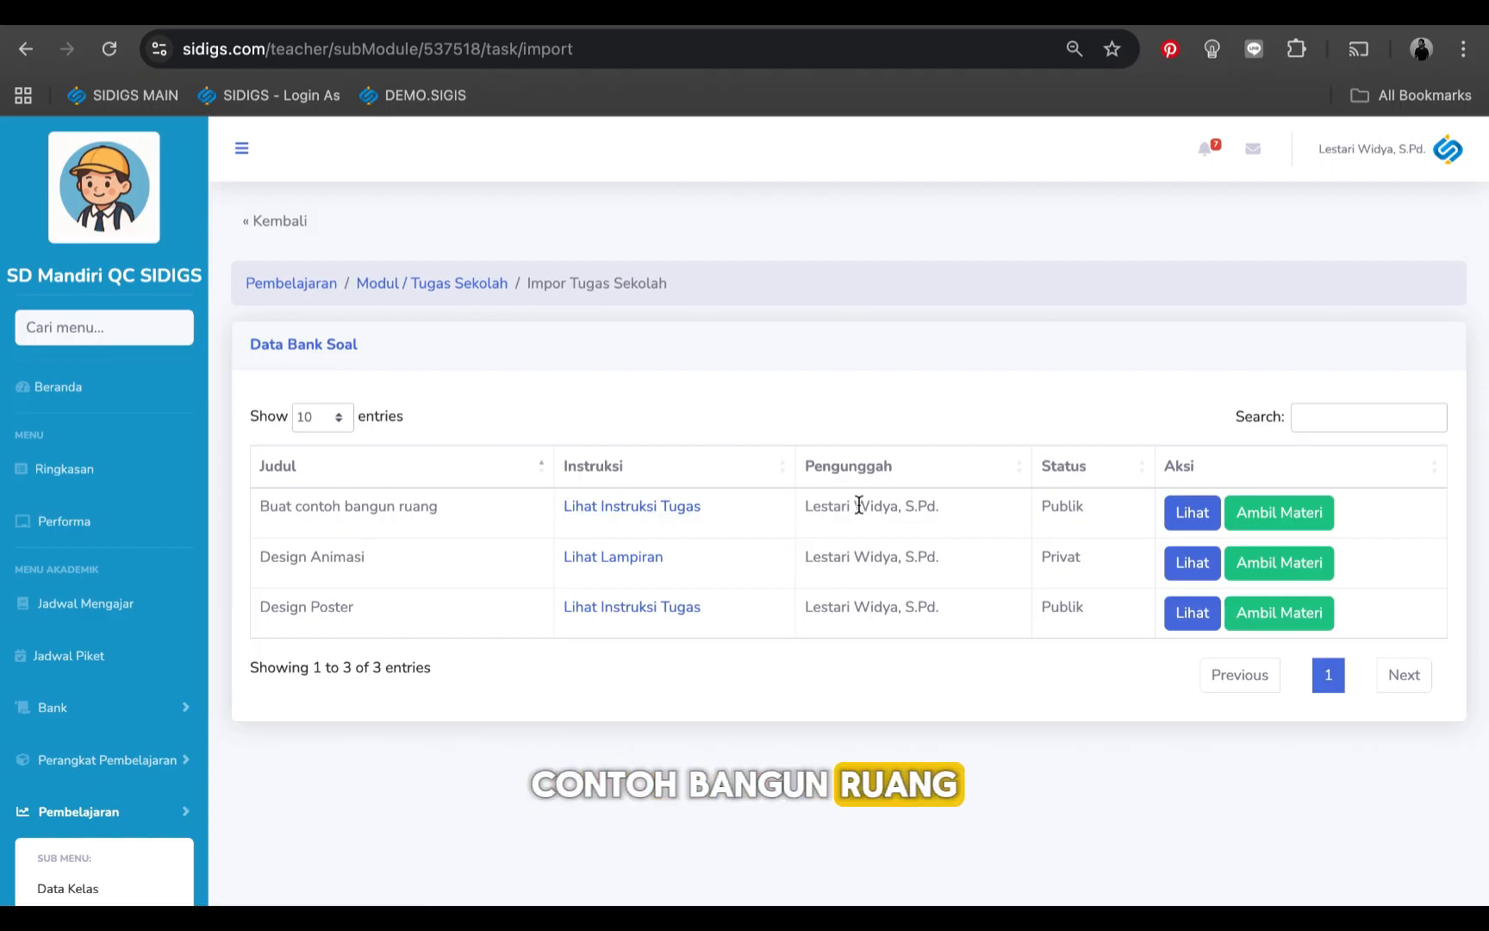
click(1324, 515)
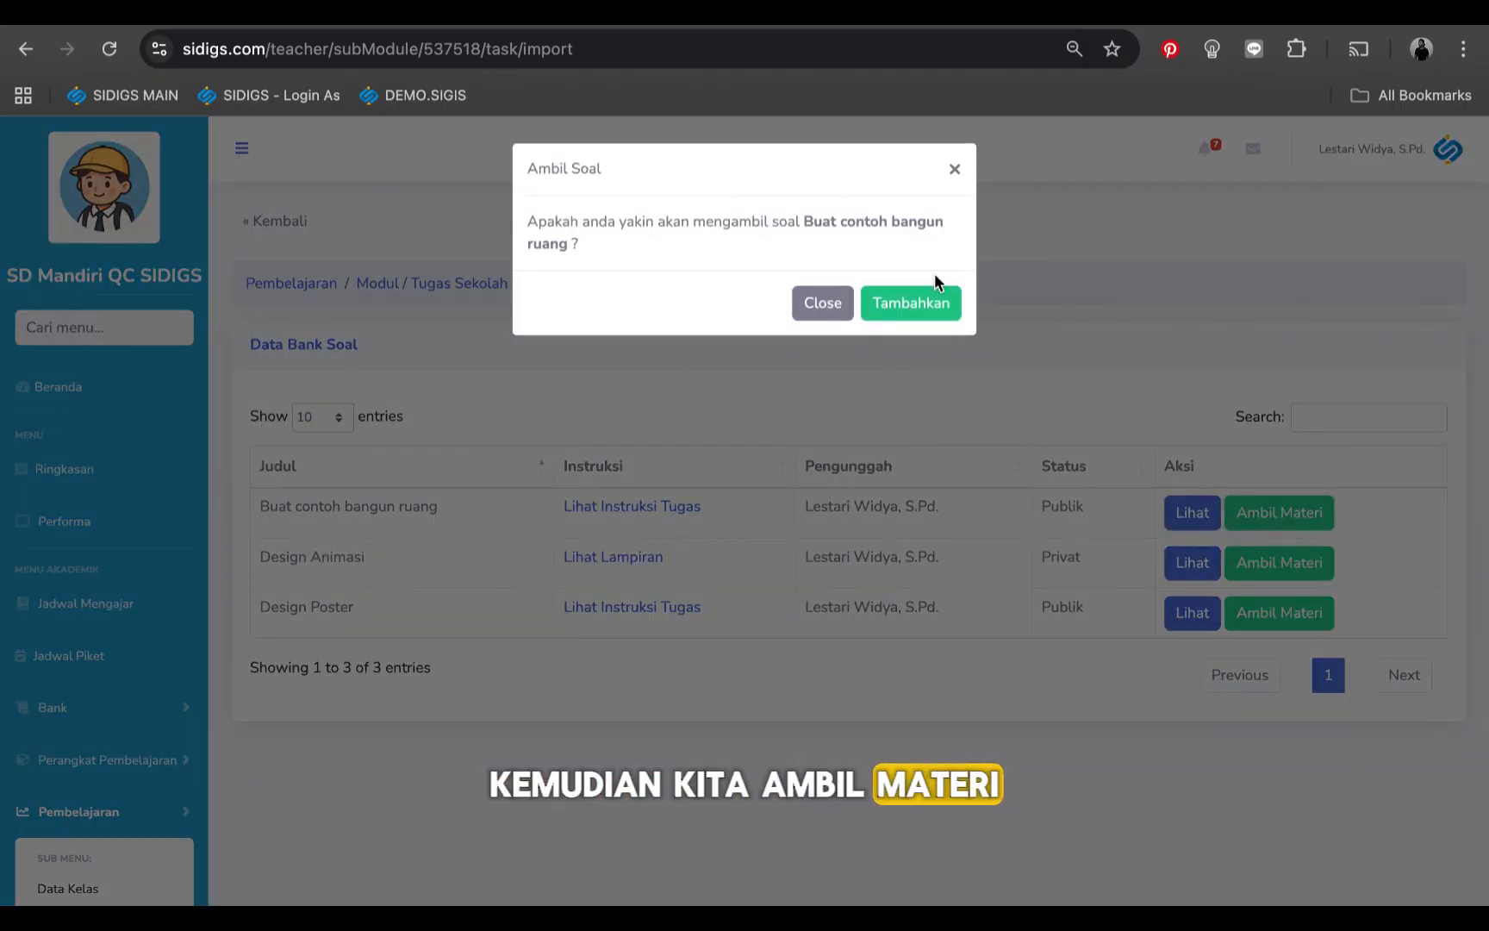
click(917, 312)
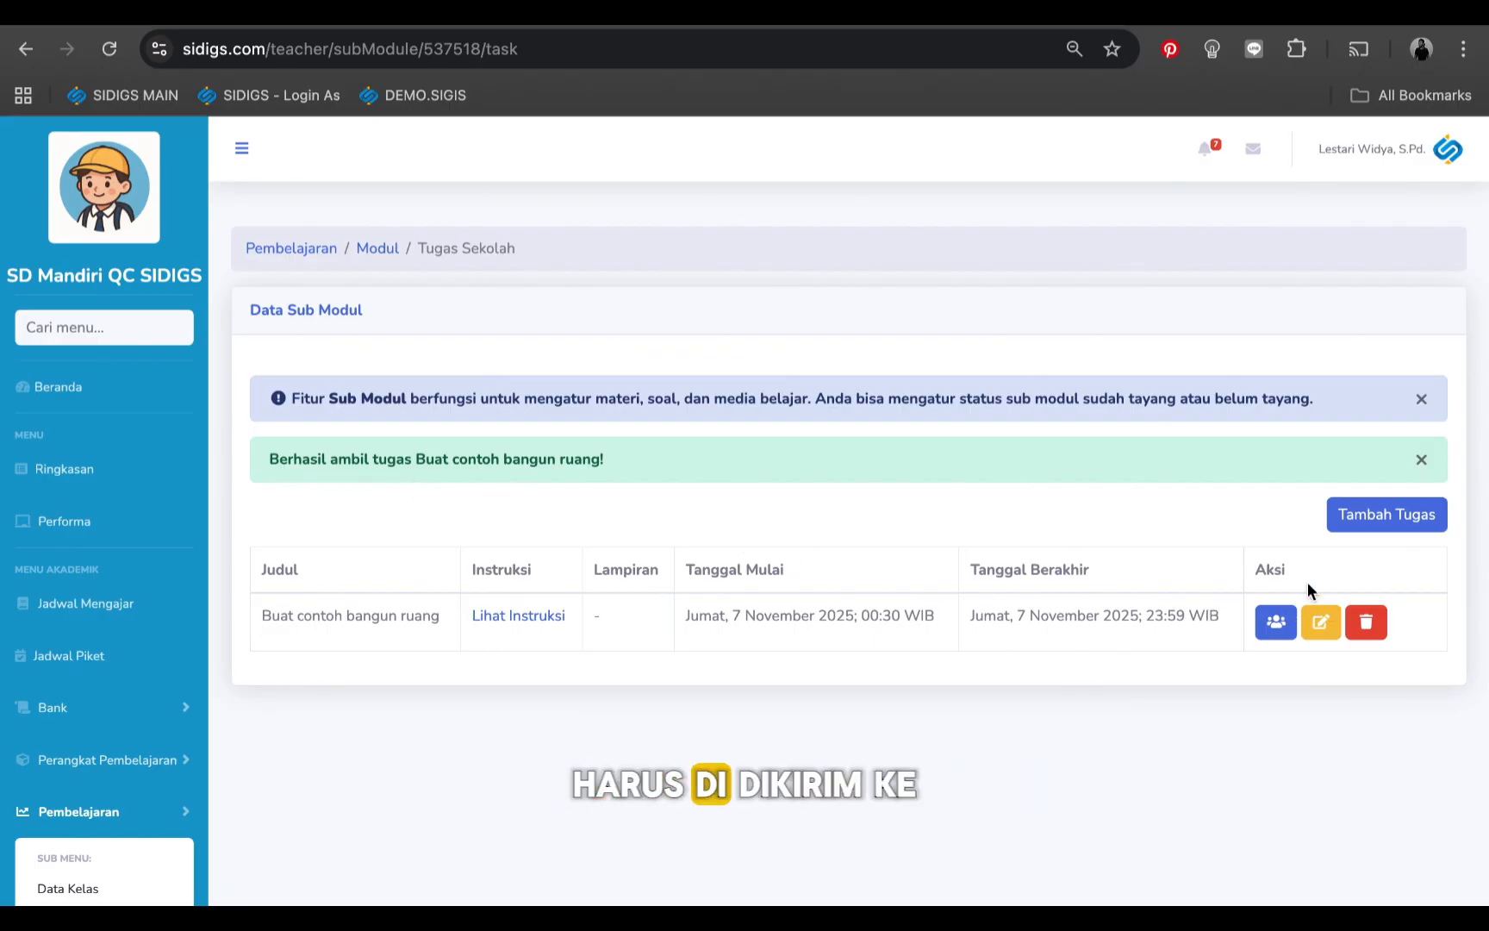
Step: Give the assignment "Buat contoh bangun ruang" to all students of class 6 Saturnus
click(1277, 624)
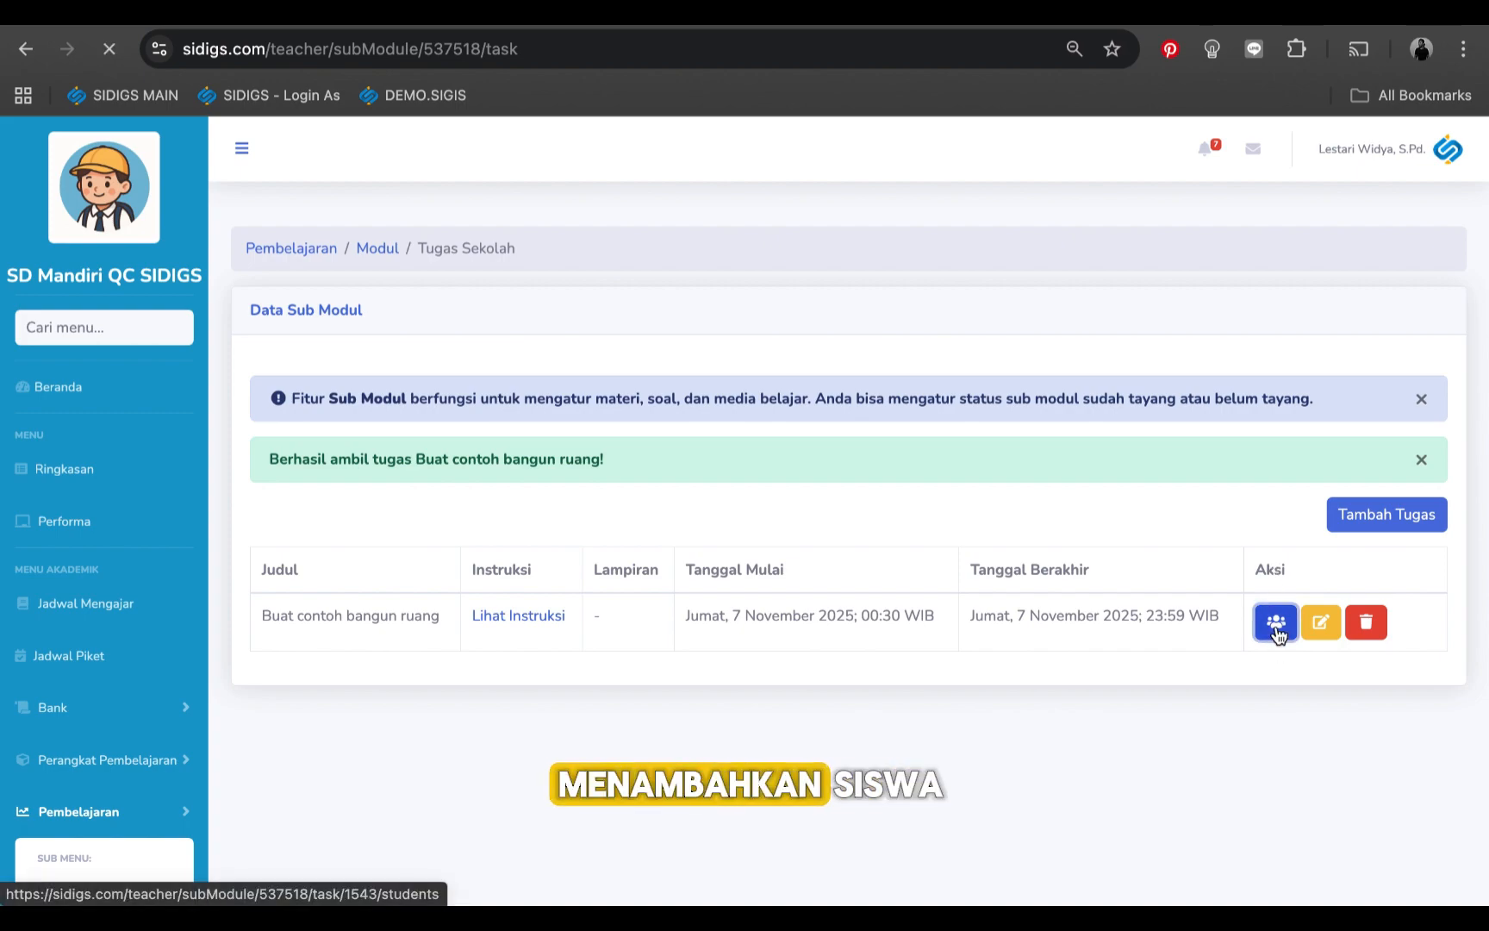
click(1376, 416)
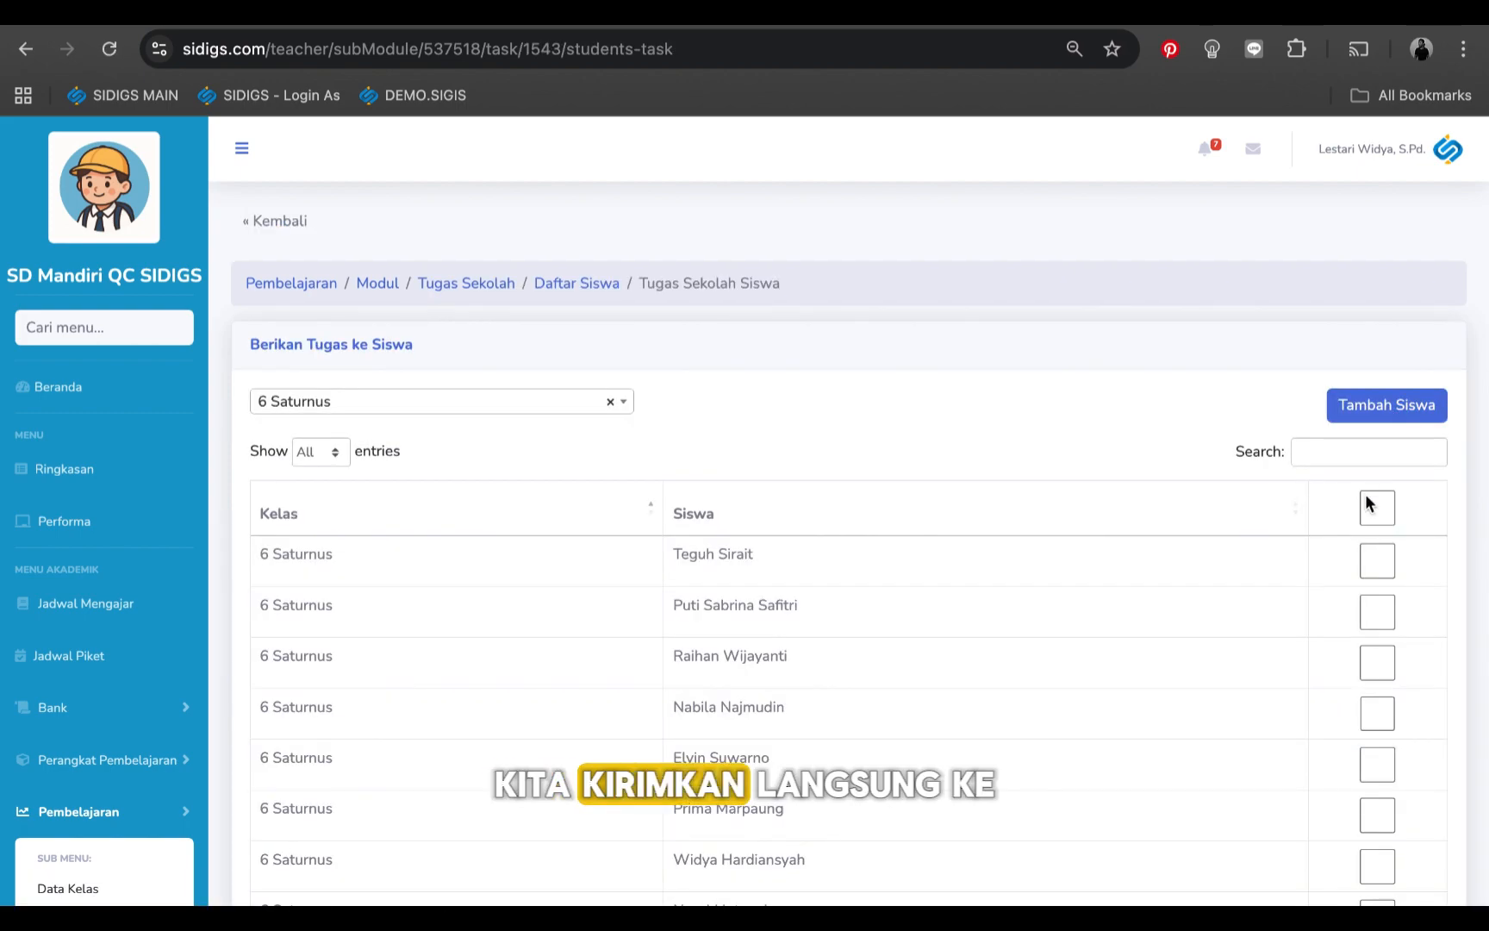
click(1376, 511)
scroll(1025, 555, down, 15)
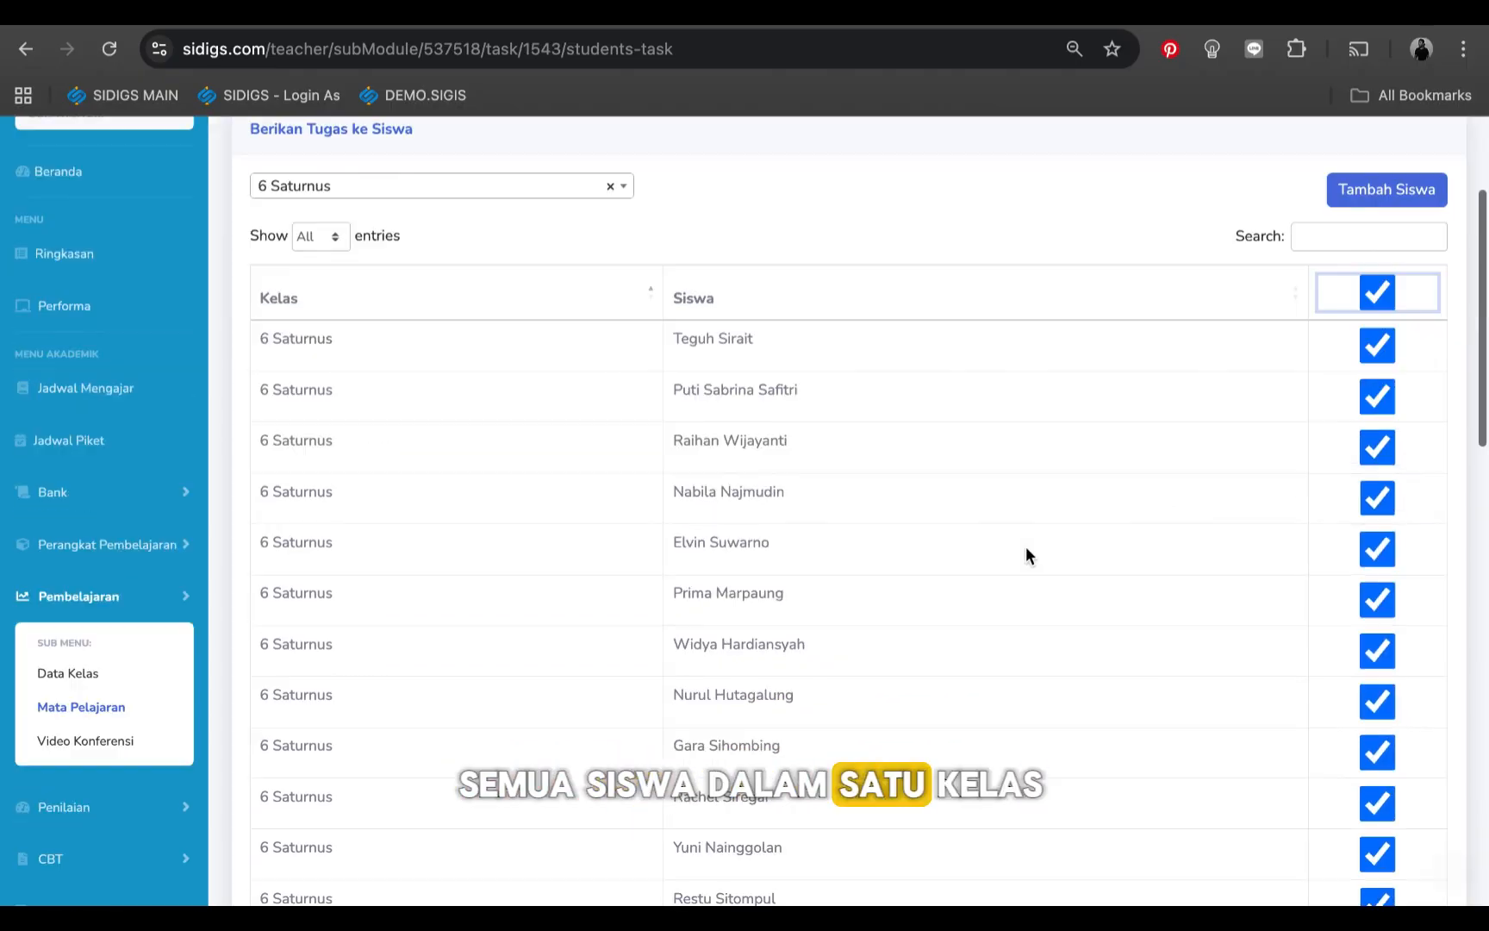
scroll(1111, 569, up, 15)
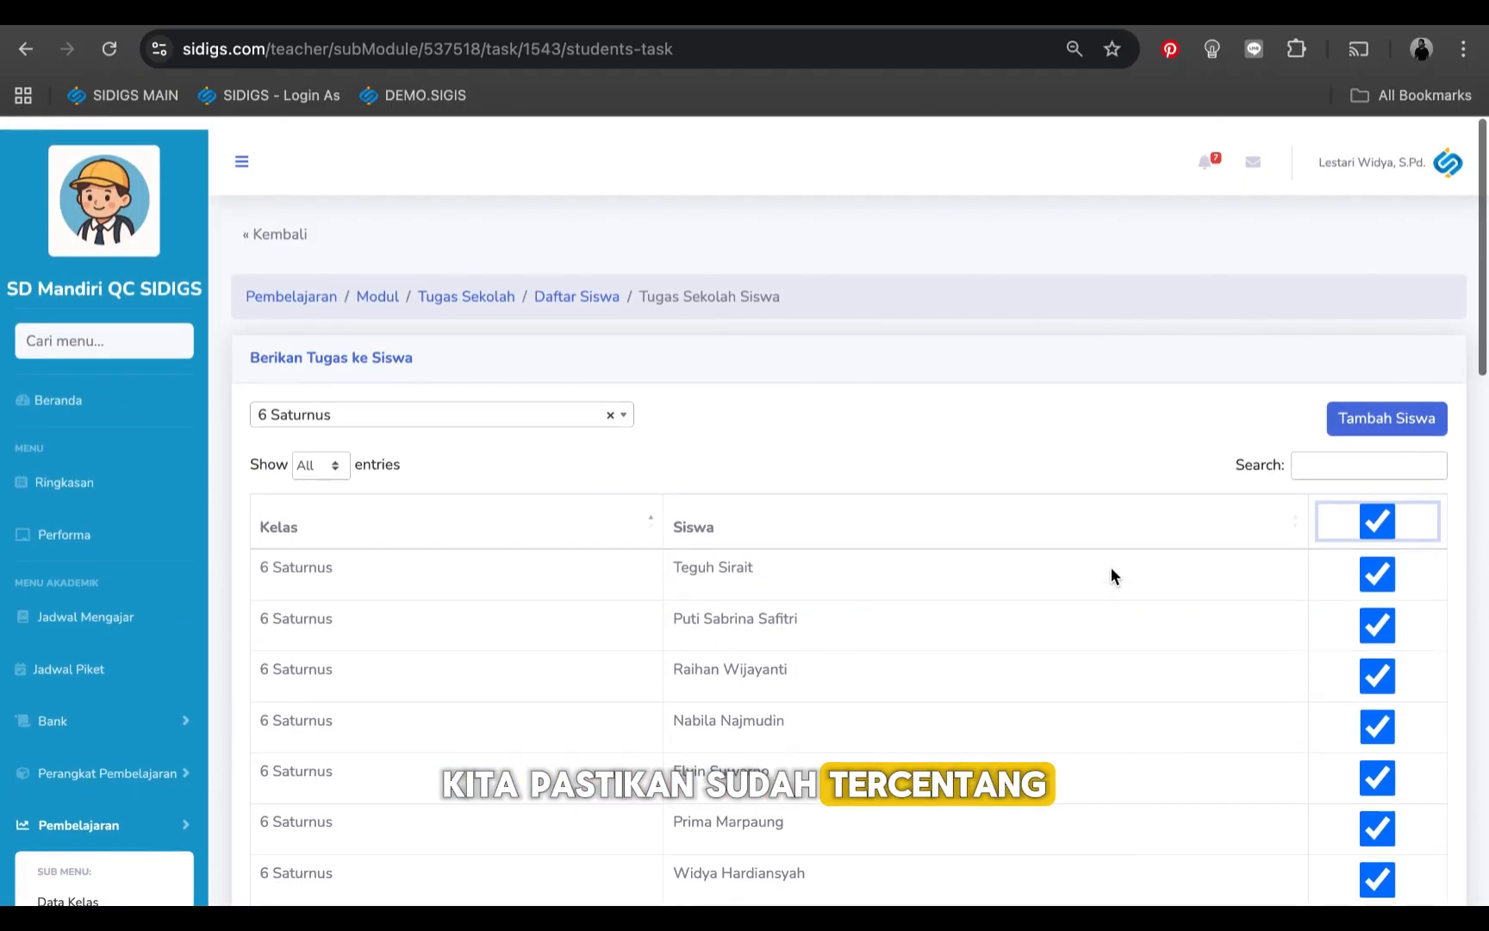
click(1408, 418)
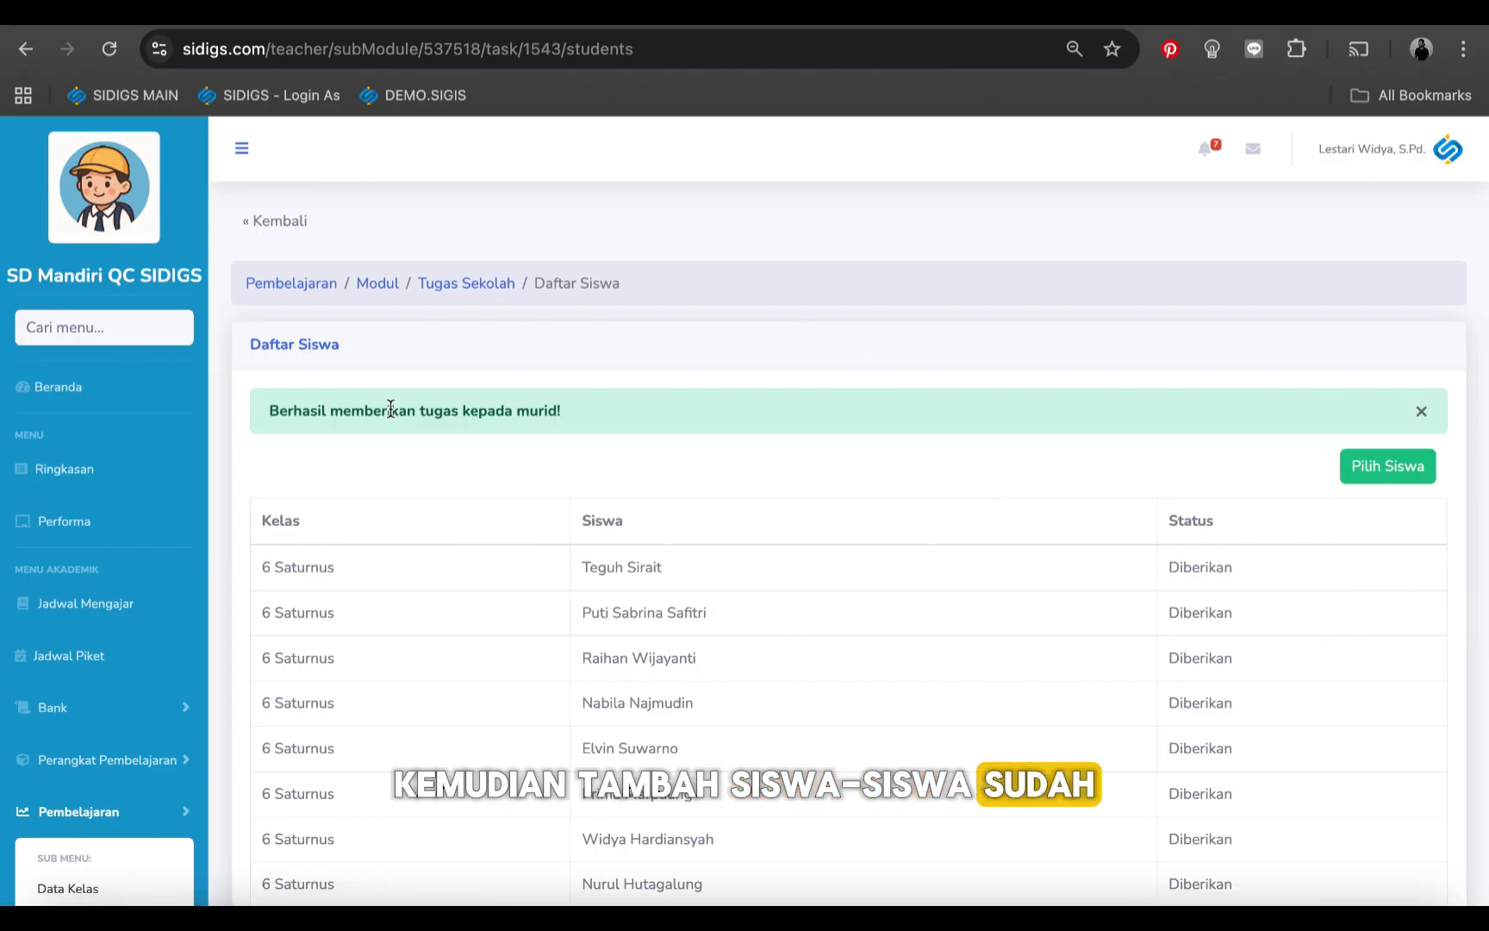
Step: Return to the module list and open the practice questions of the sub-module under Matematika Level Menengah
click(374, 286)
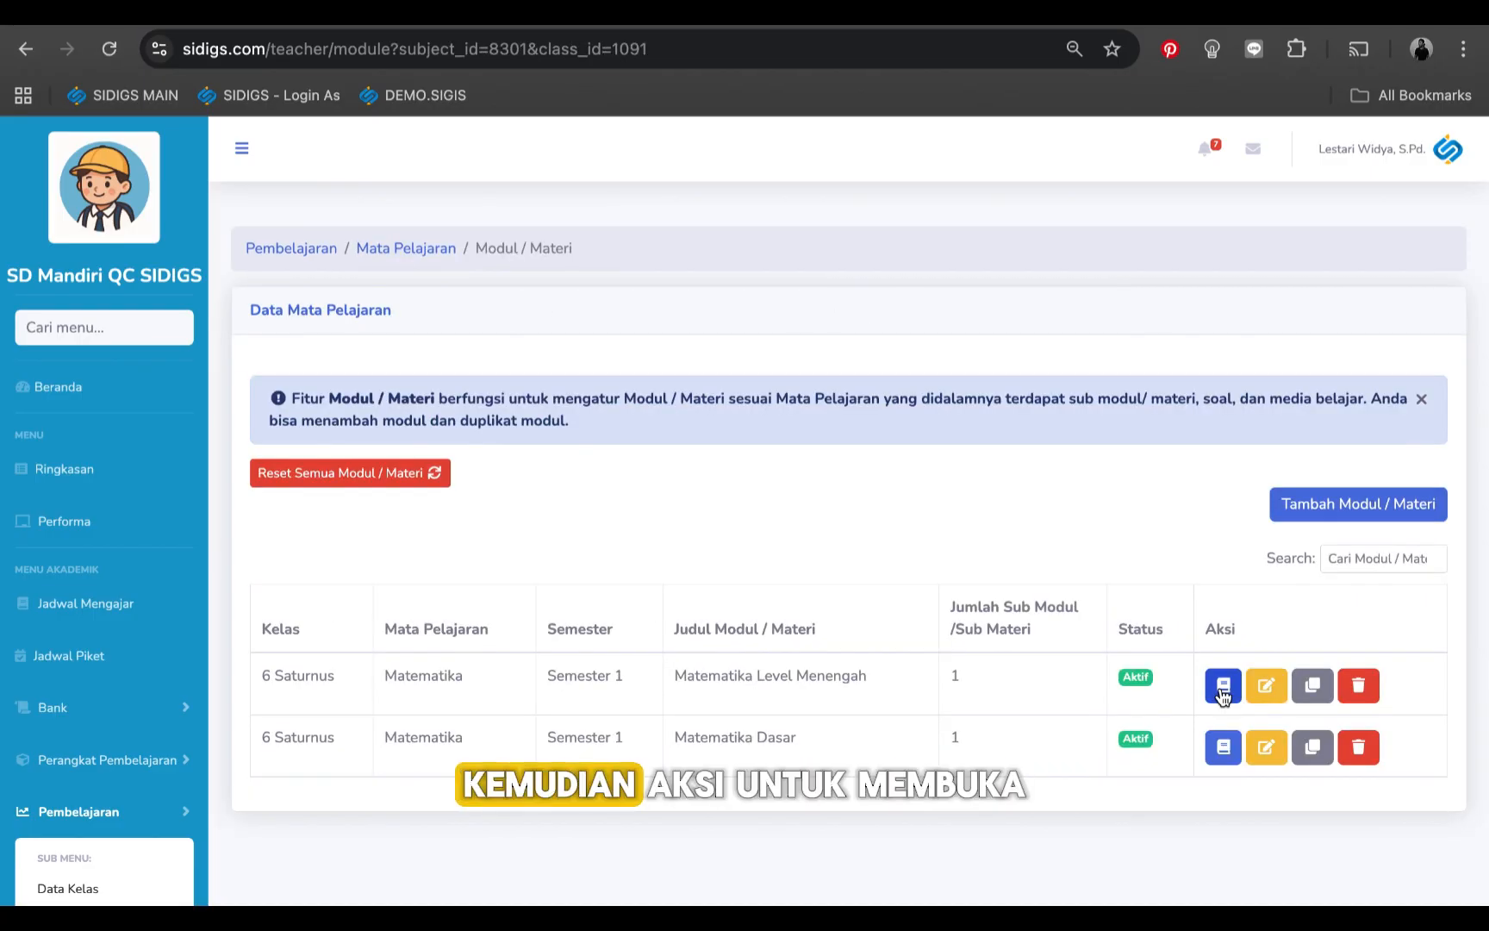
click(1223, 687)
scroll(1223, 694, down, 2)
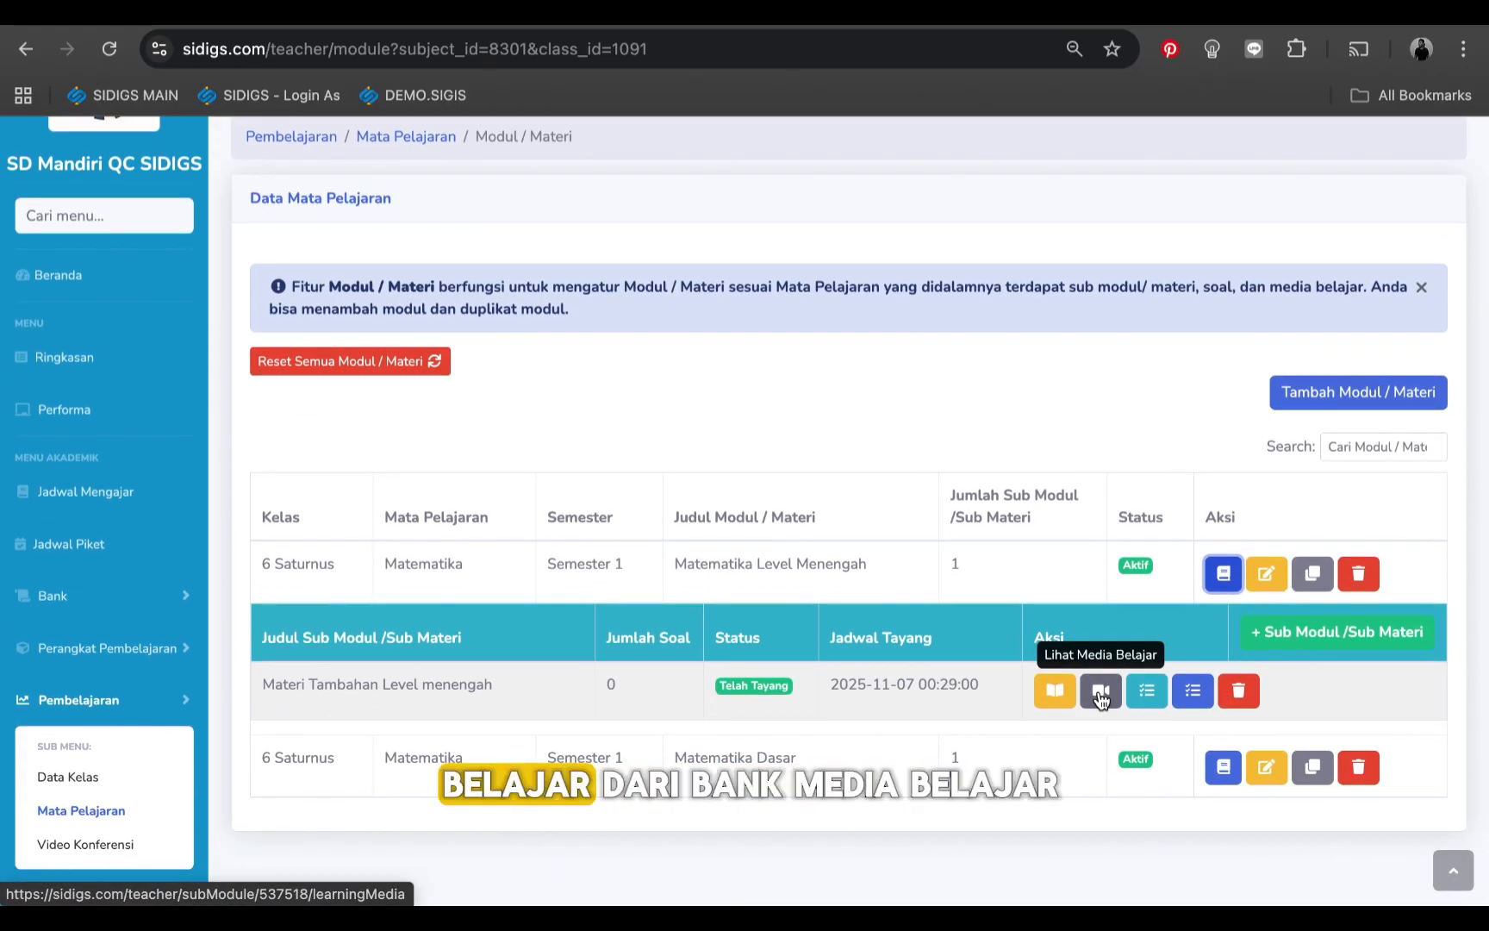
click(1193, 698)
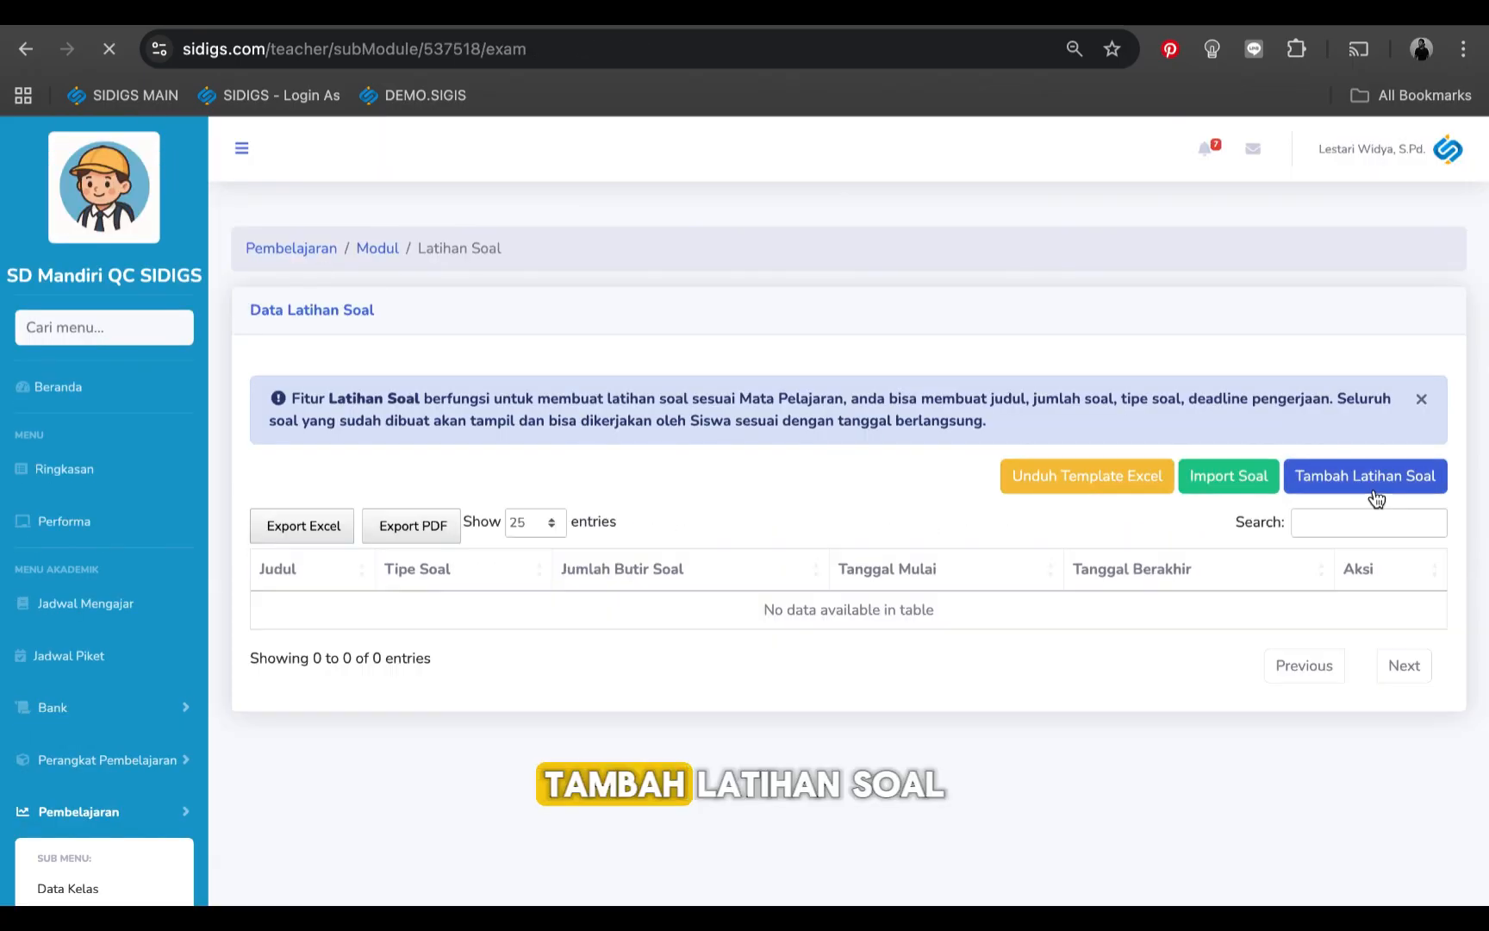
Step: Add the question set "Matematika Level Menengah" from Bank Soal as a Latihan Soal of the sub-module
click(1297, 480)
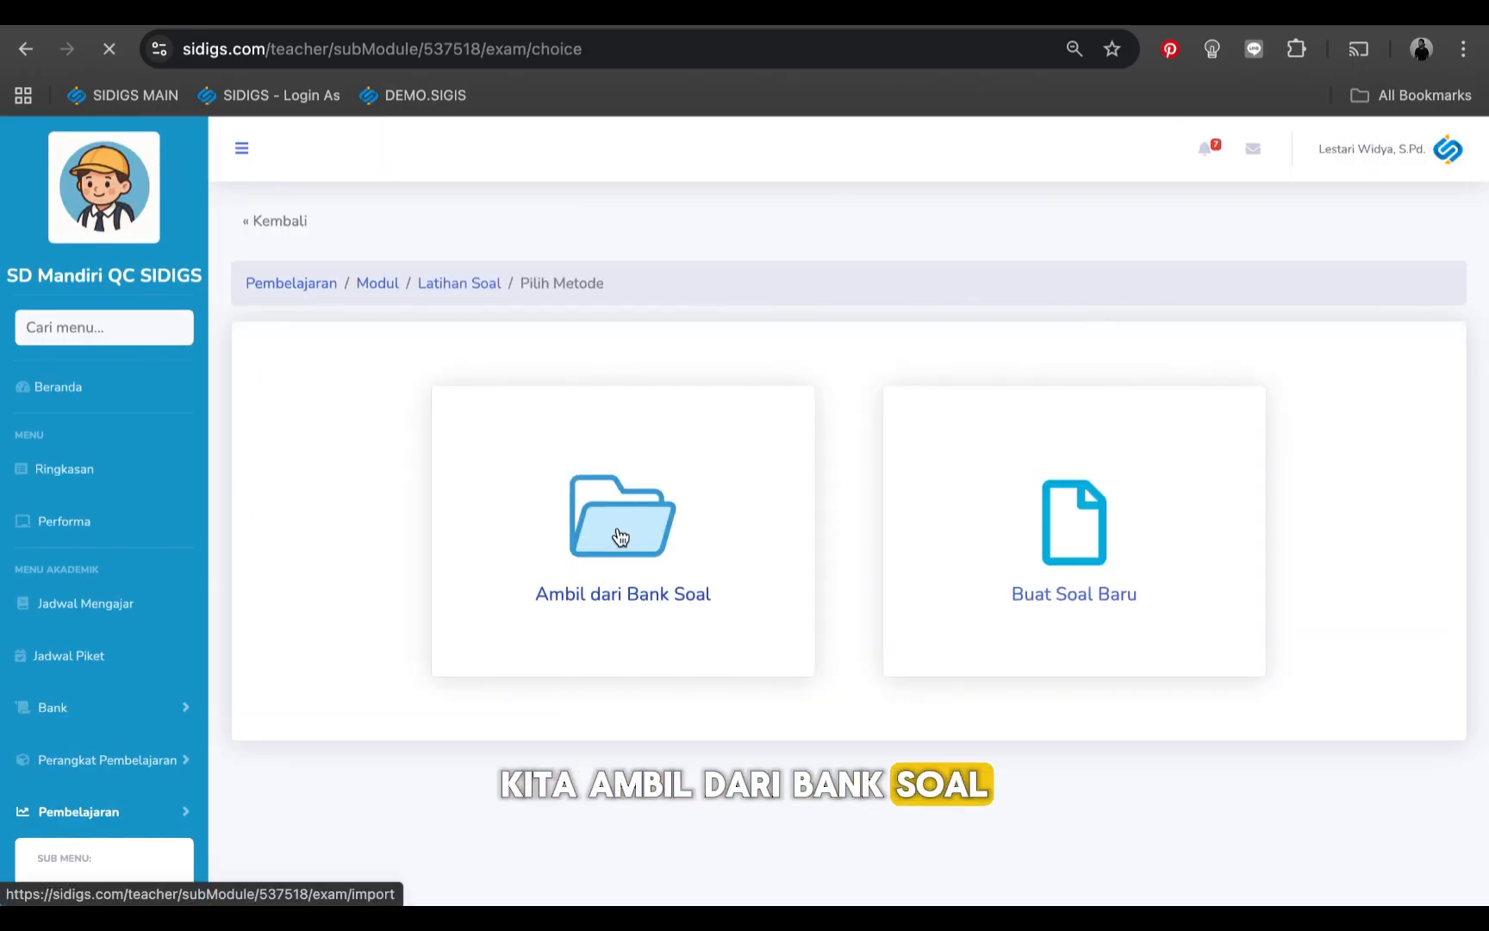
click(620, 537)
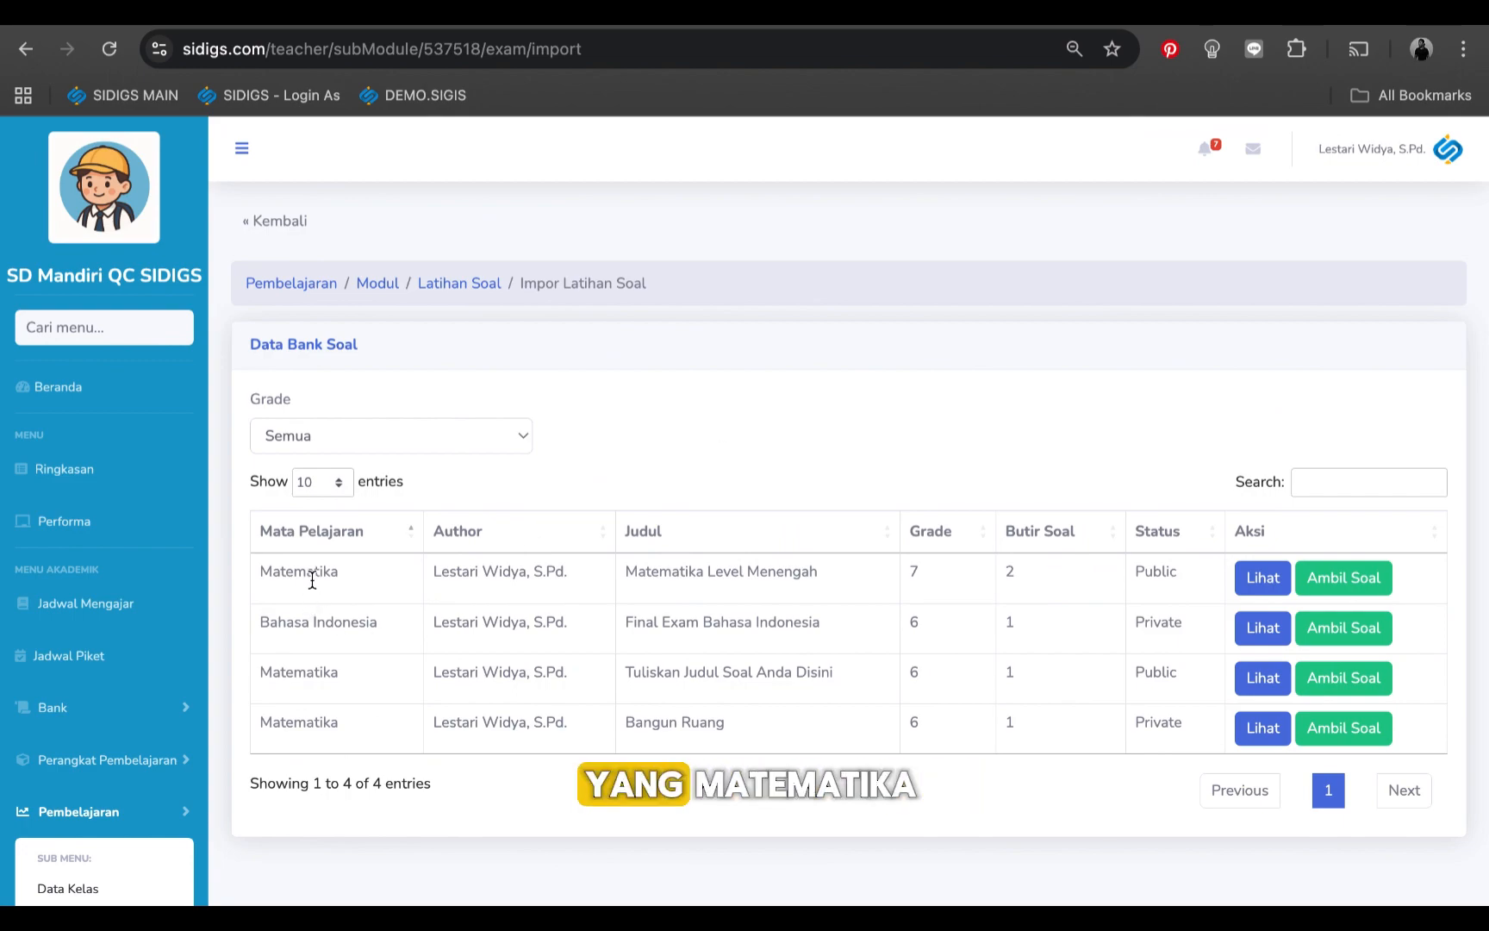
click(1352, 579)
click(915, 303)
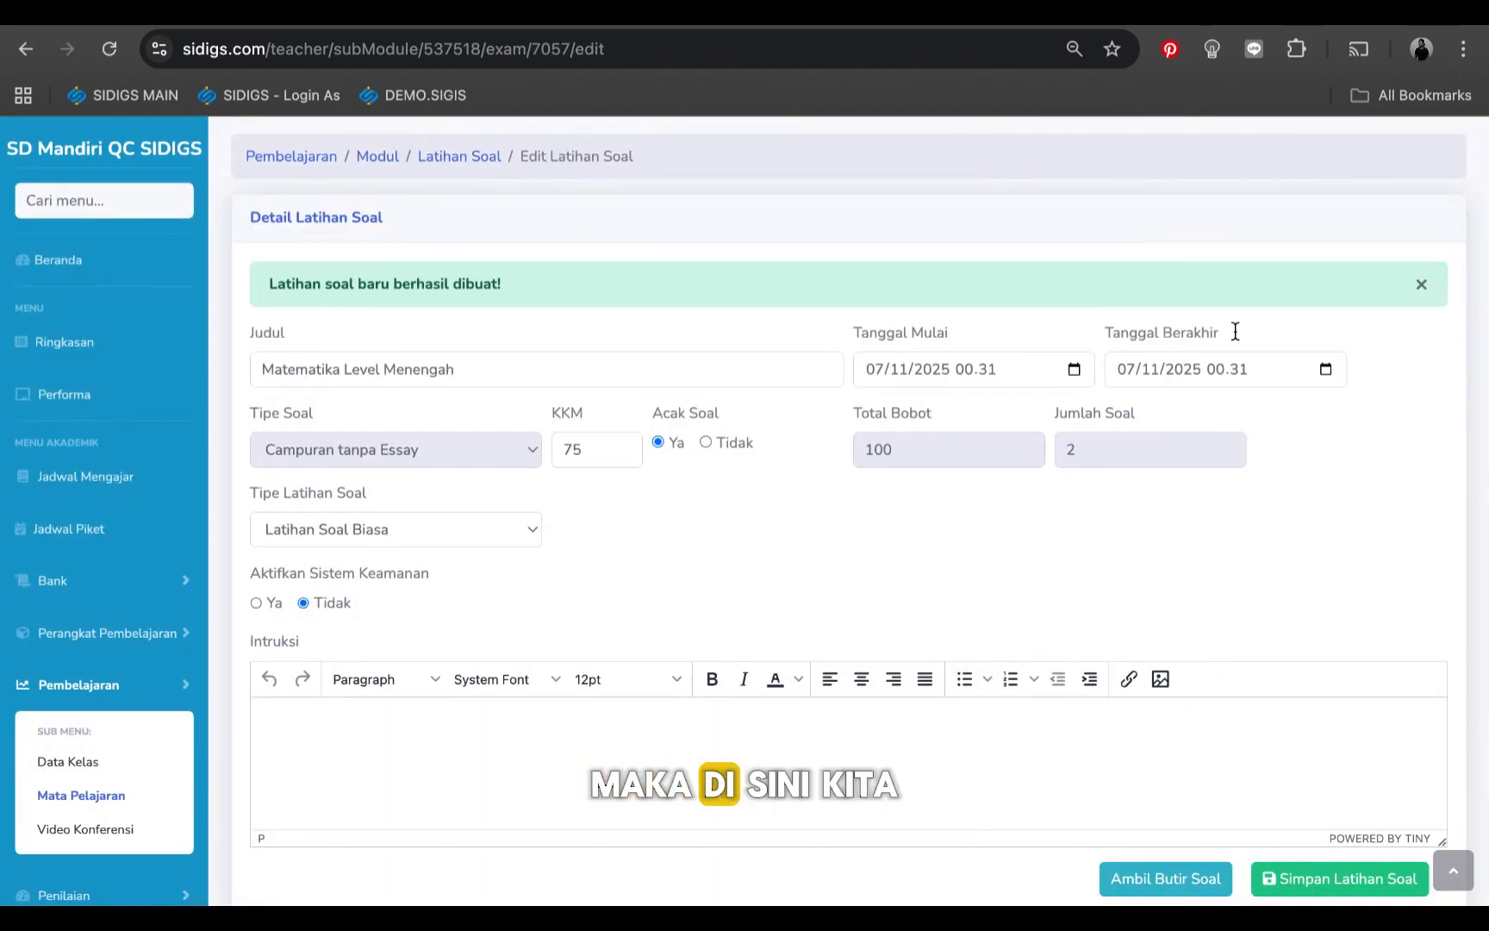
Step: Set the exercise's Tanggal Berakhir to 12/11/2025 and its KKM to 80
scroll(846, 621, down, 1)
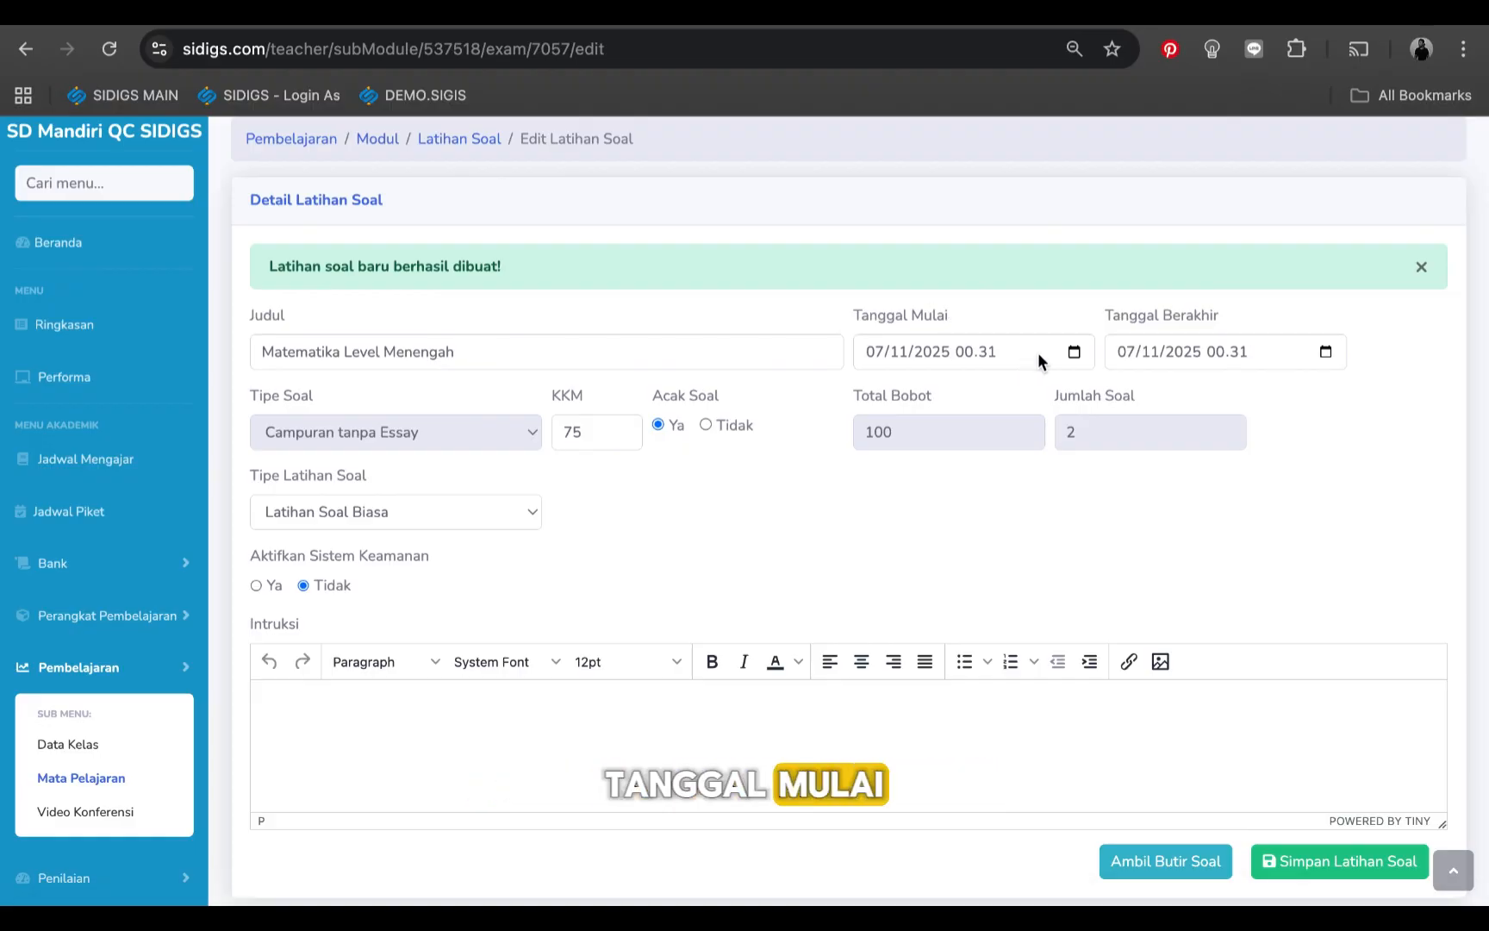
click(1127, 352)
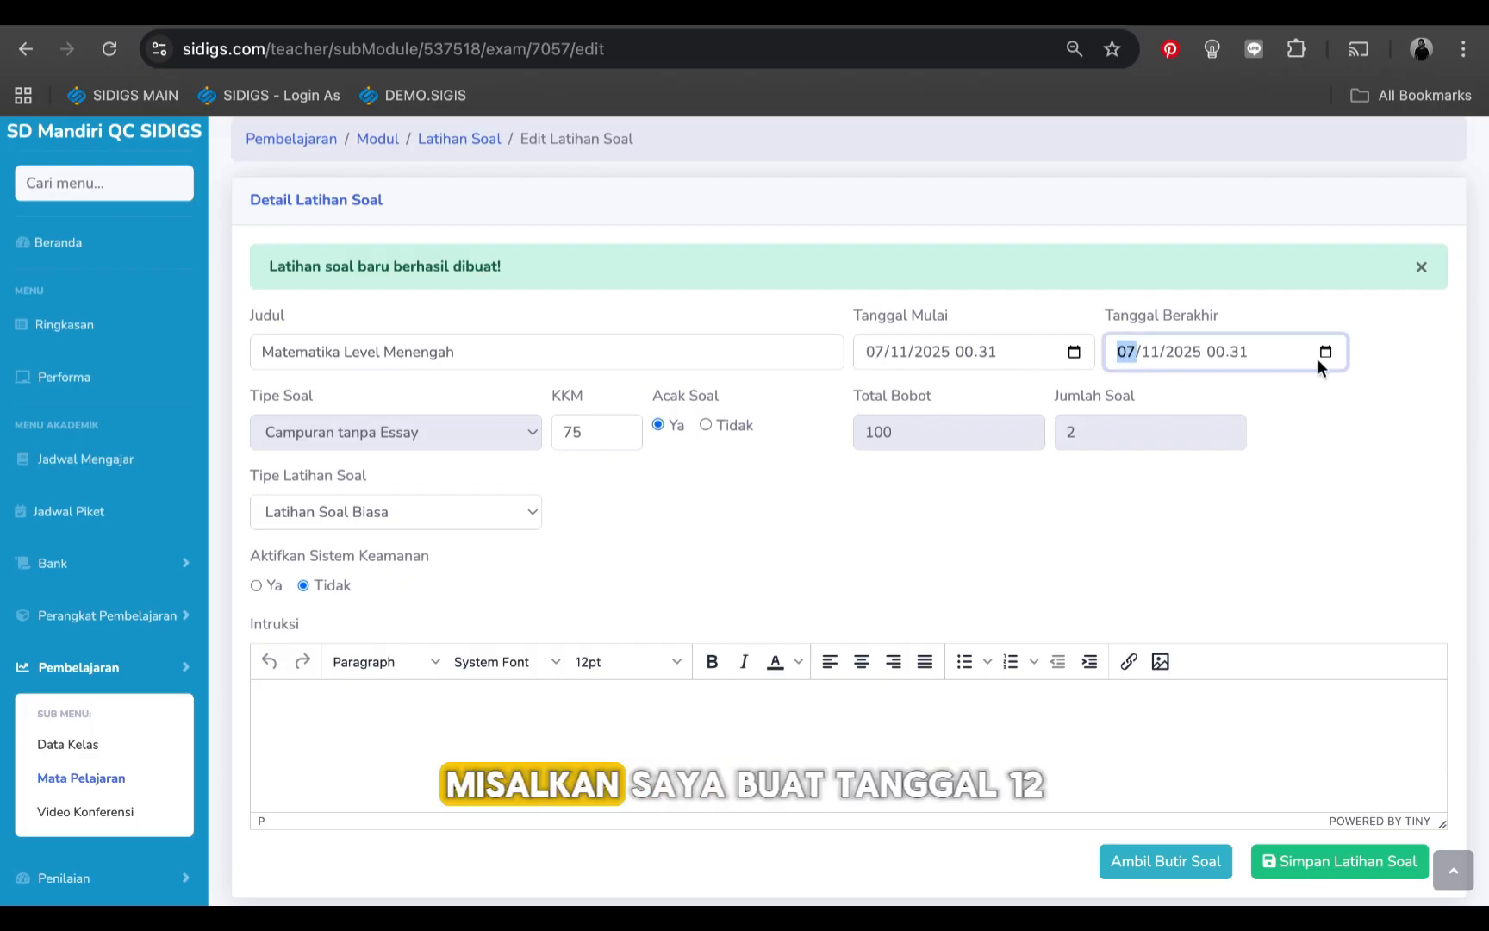
text(12)
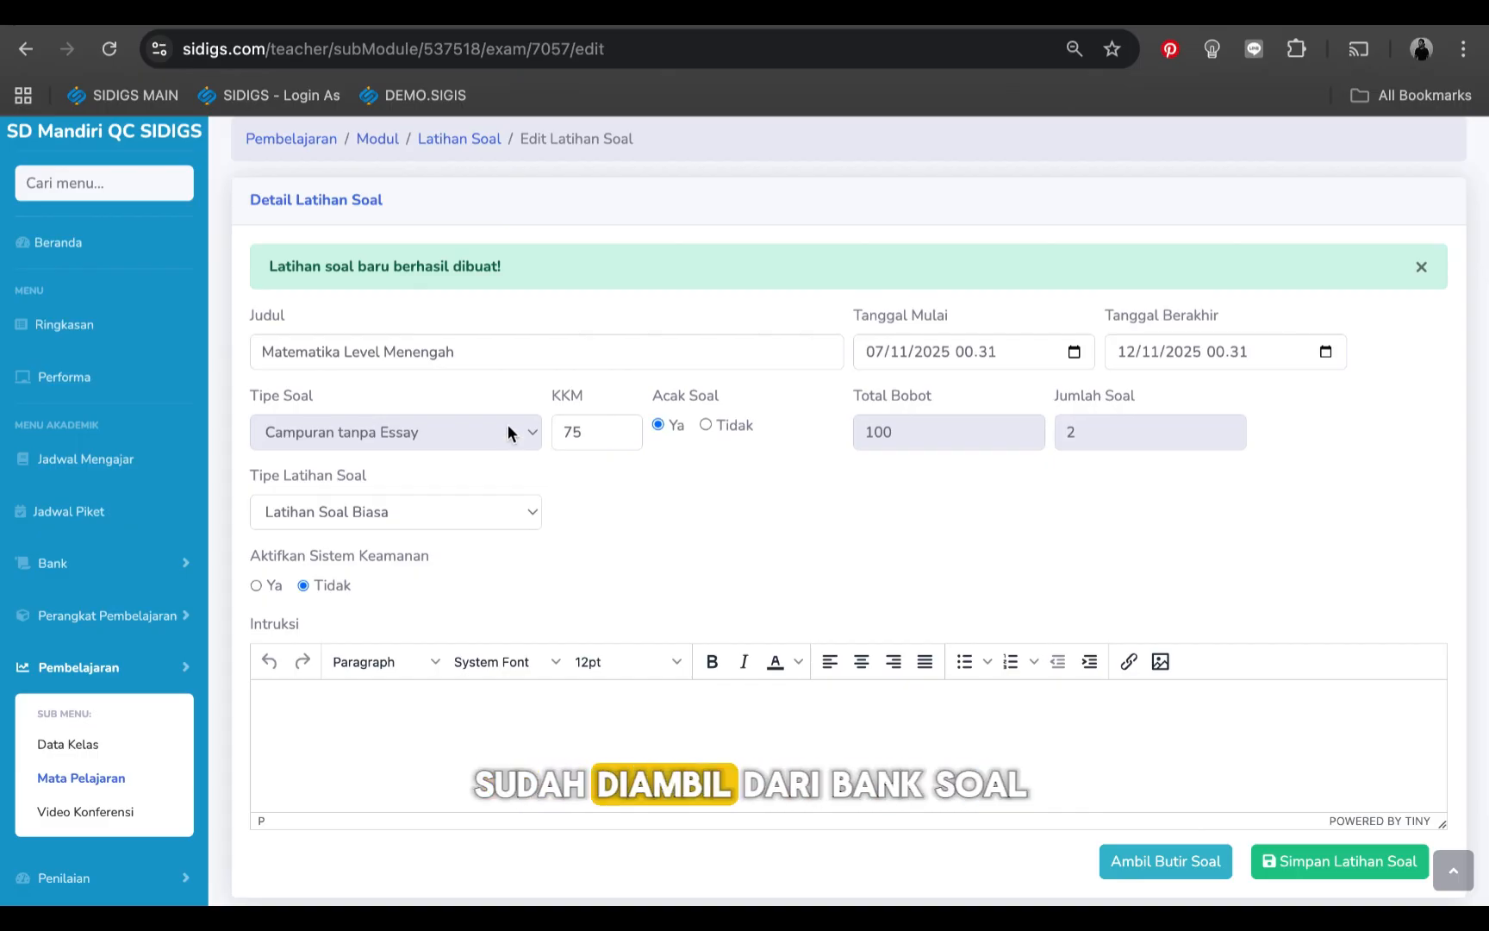
click(598, 429)
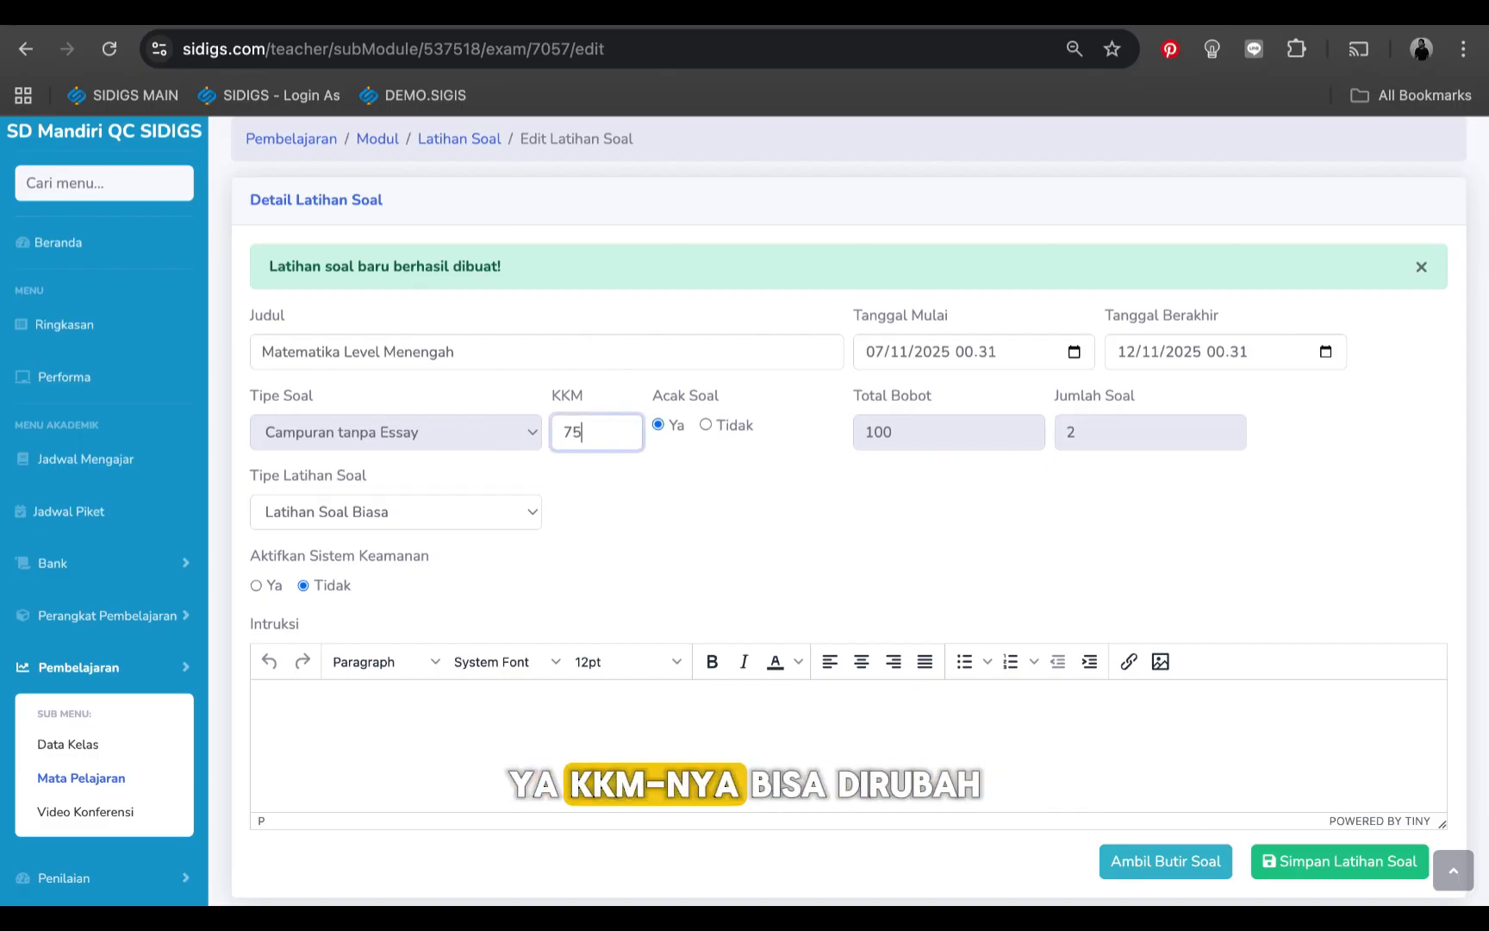
key(BackSpace)
key(BackSpace)
text(80)
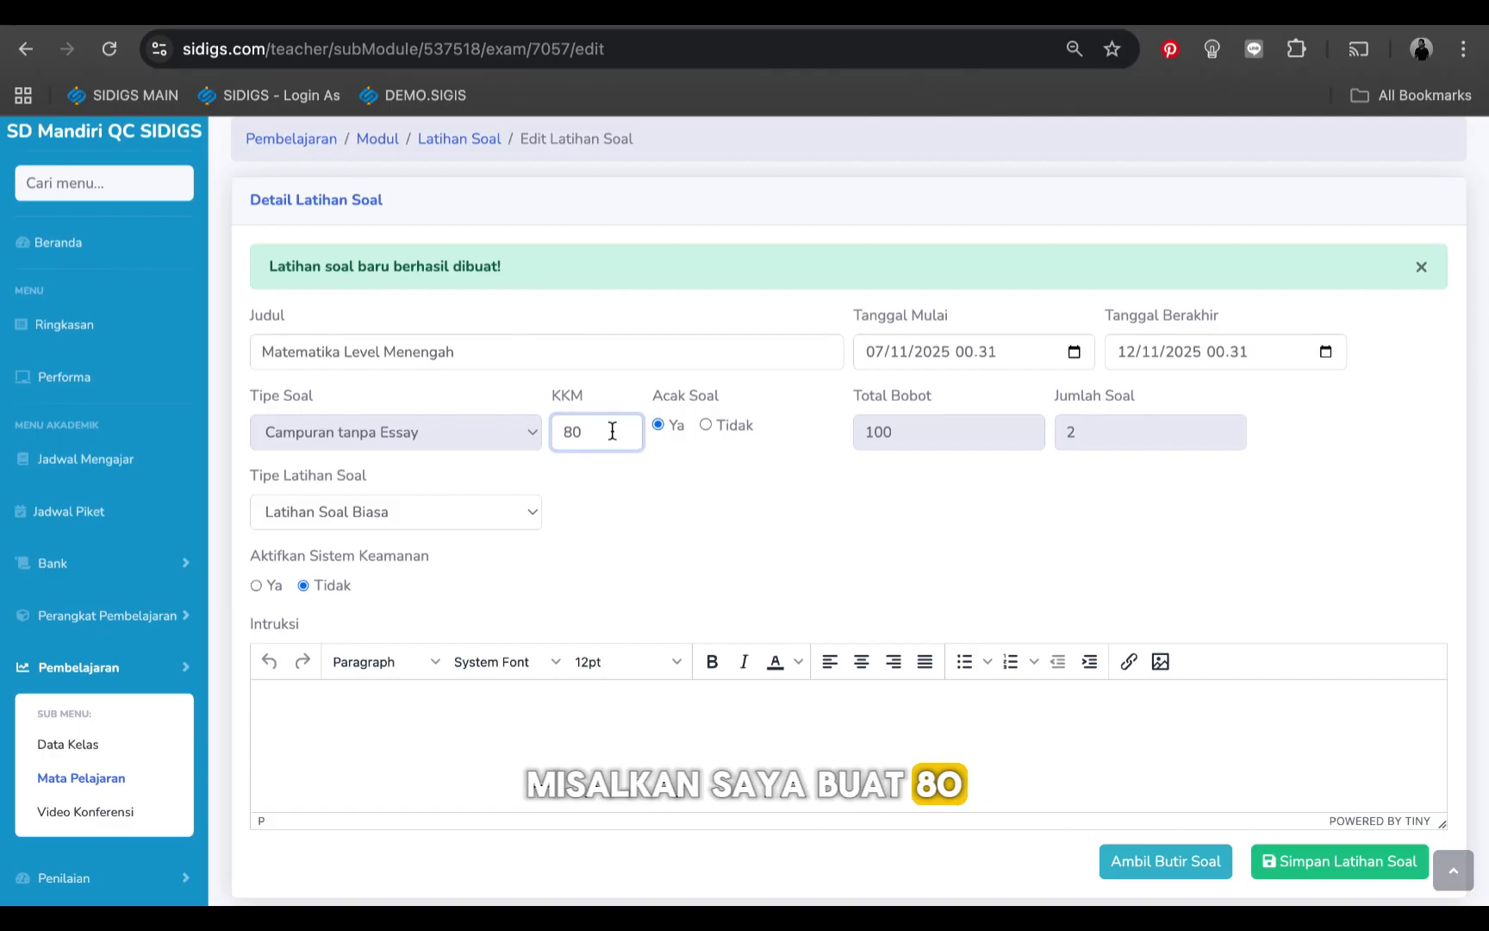
click(693, 415)
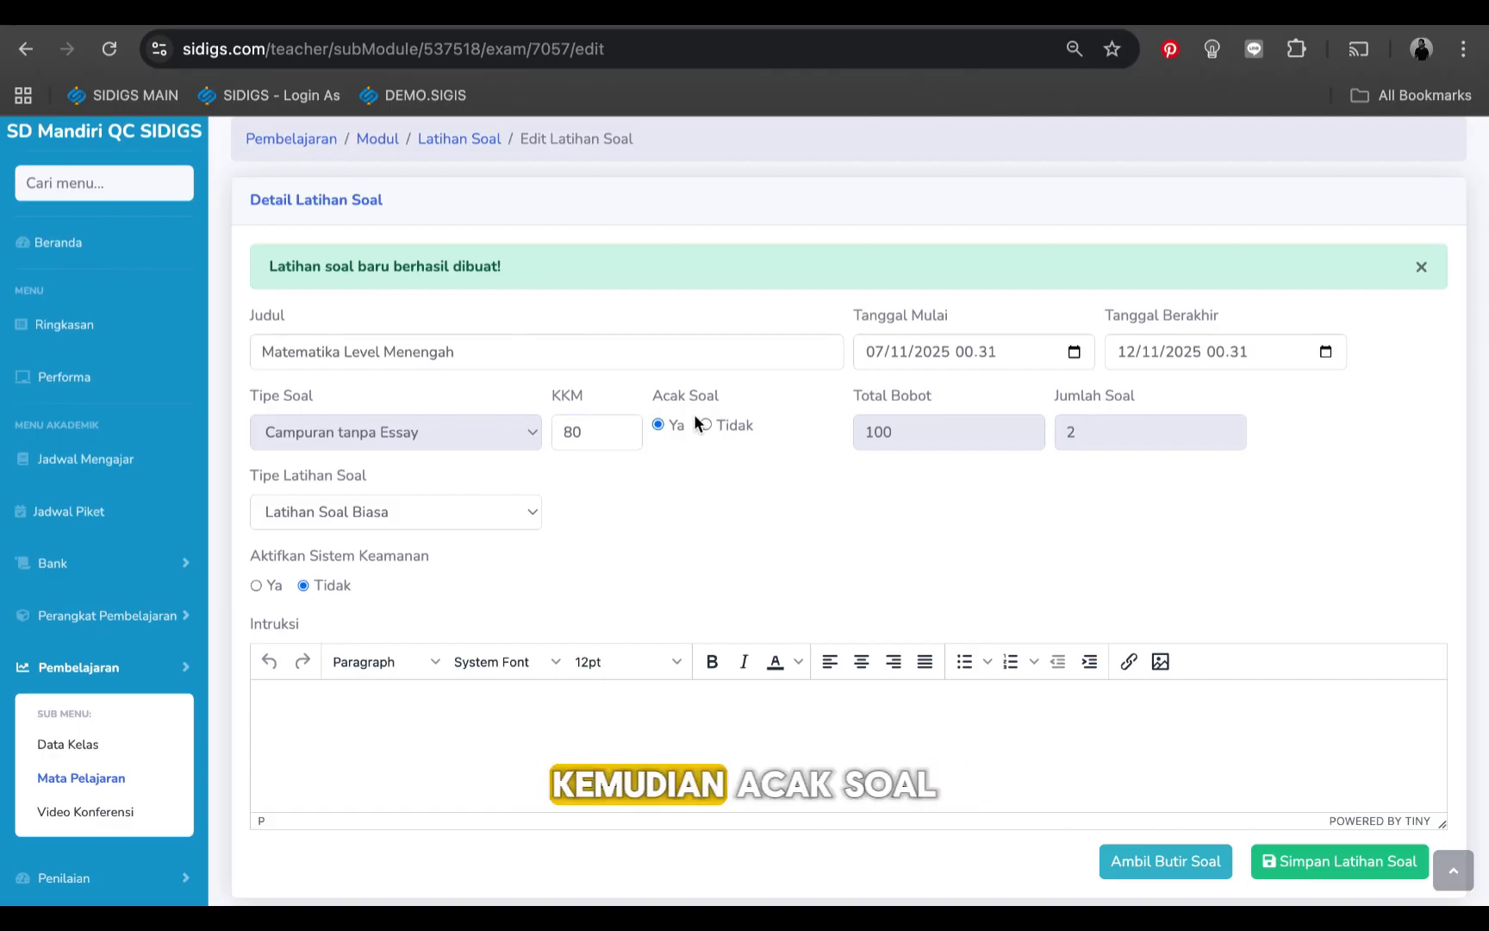
Step: Change Tipe Latihan Soal to Quiz with a duration of 60 minutes
click(462, 517)
click(413, 538)
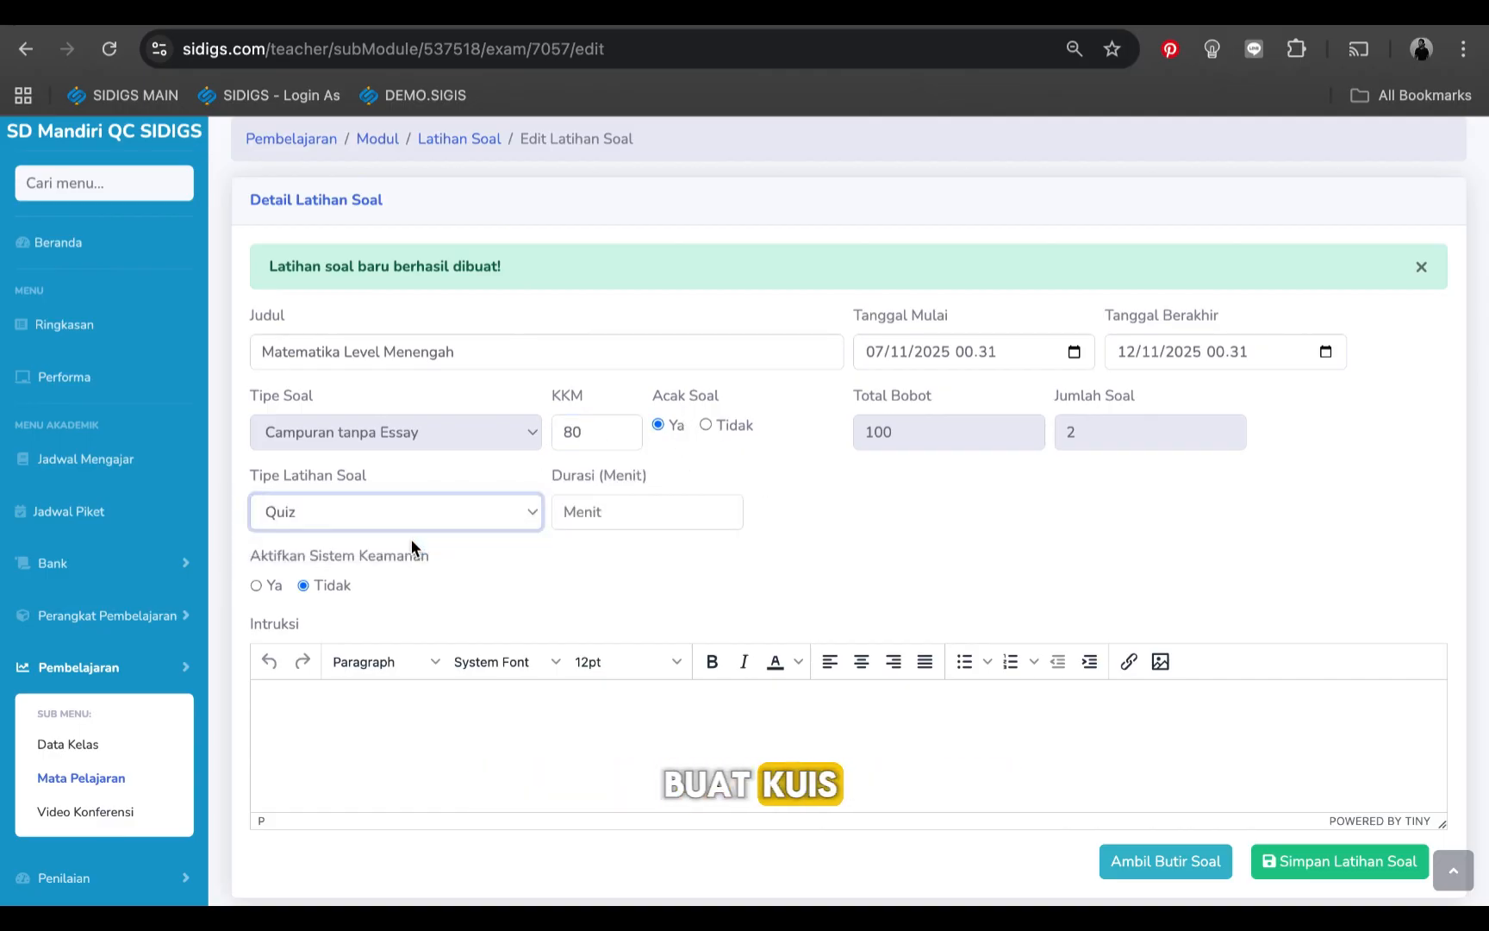
click(612, 516)
text(60)
Step: Turn on the exercise's security system and enter the instruction "Kerjakan dengan benar"
click(245, 577)
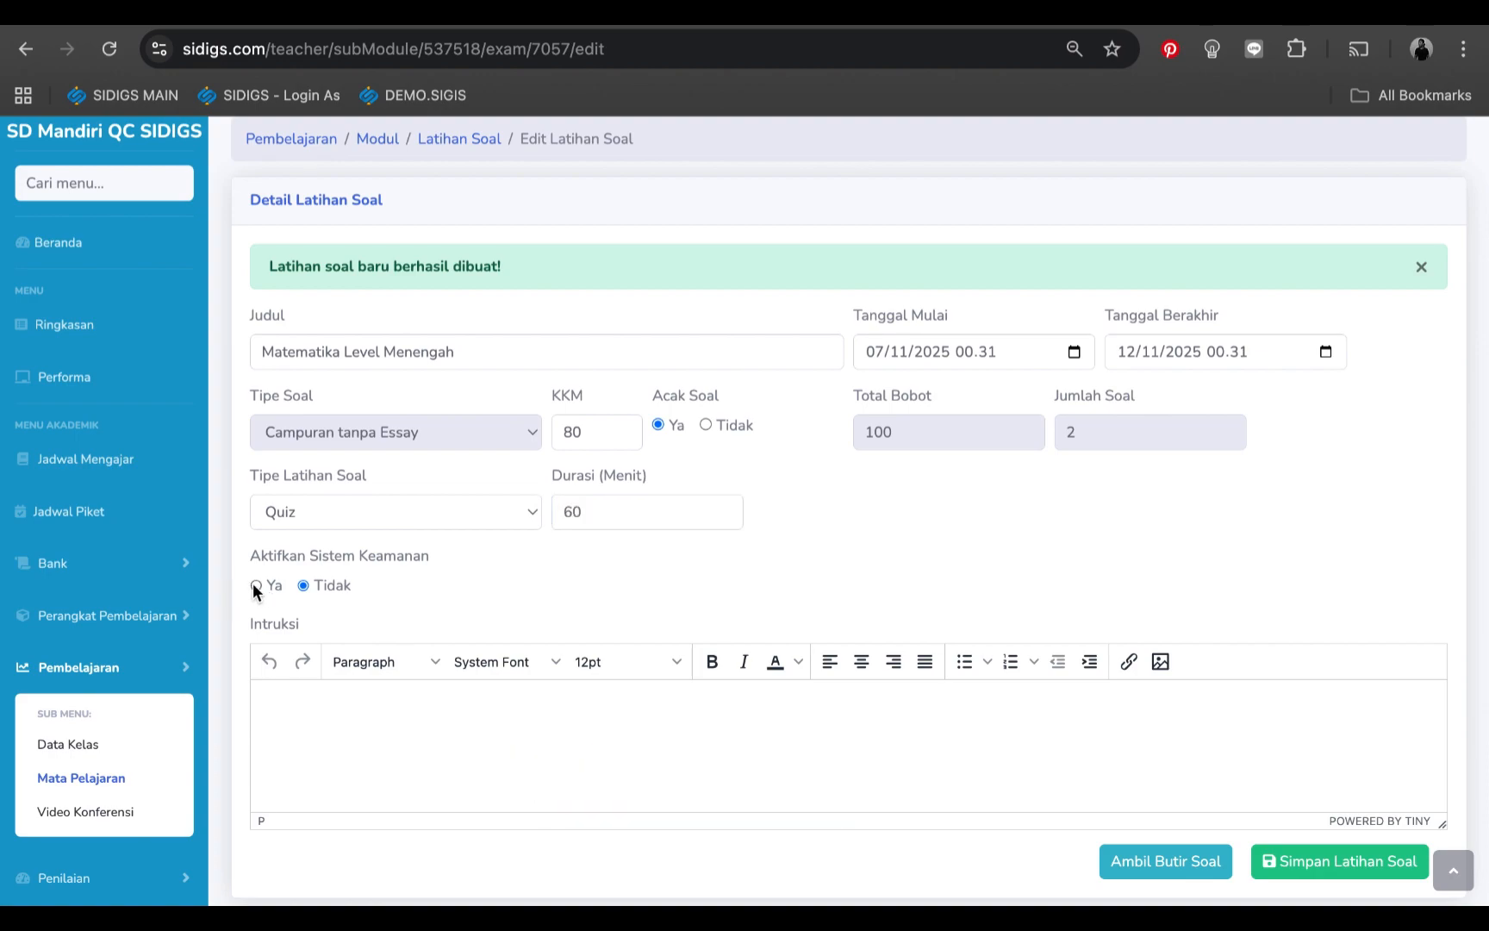
click(255, 584)
scroll(790, 727, down, 1)
click(865, 702)
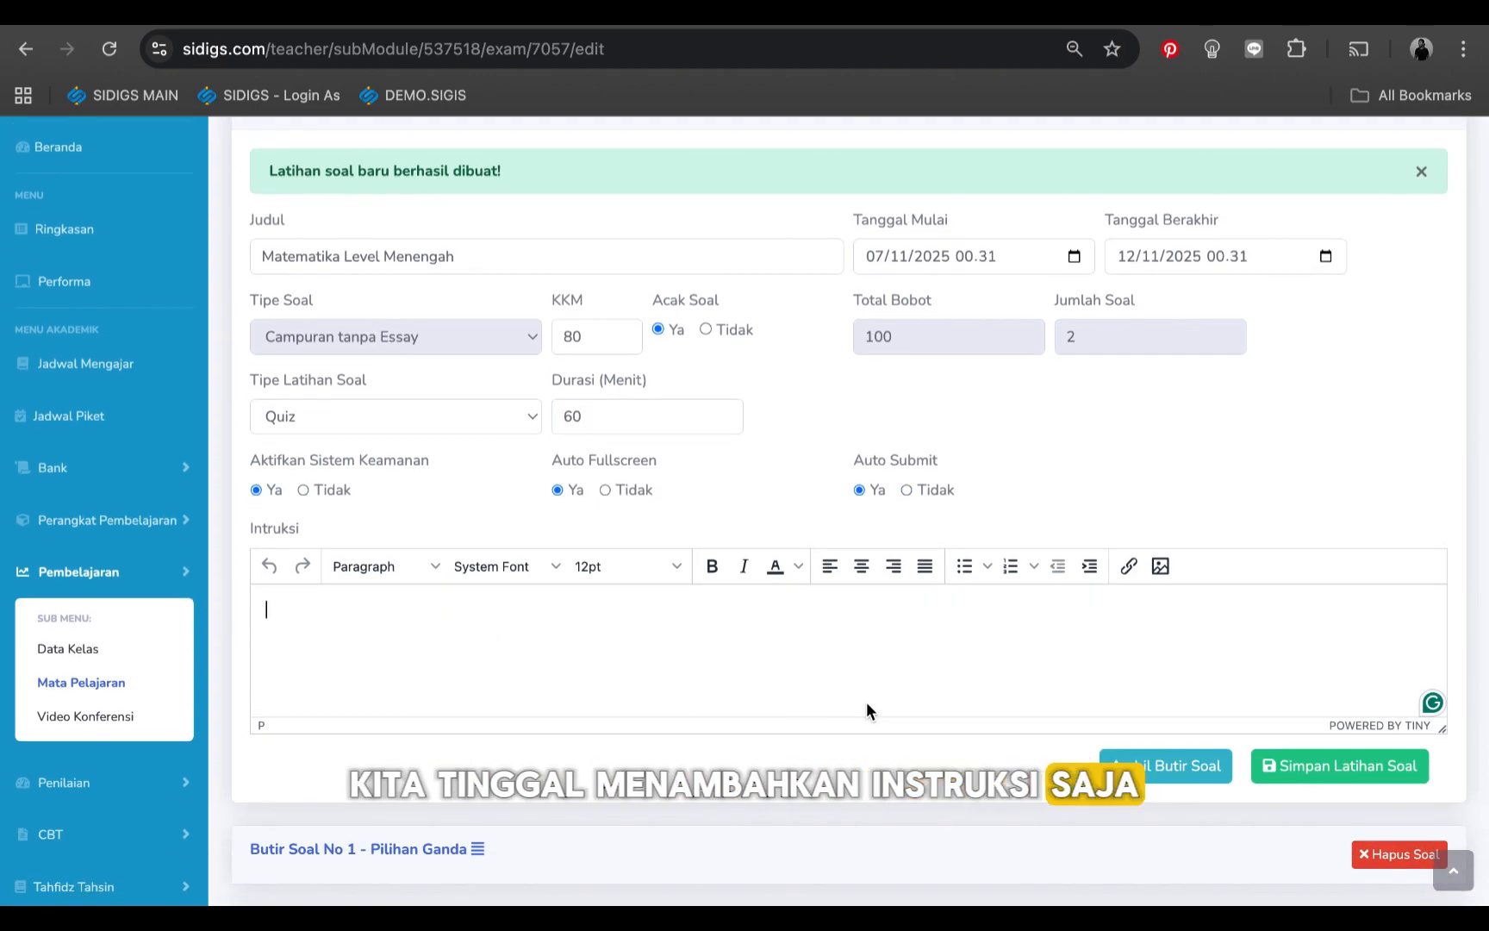
text(Kerjakan dengan benar)
Step: Expand Butir Soal No 1 and No 2 and review their questions, hints, correct answers and weights
scroll(389, 577, down, 3)
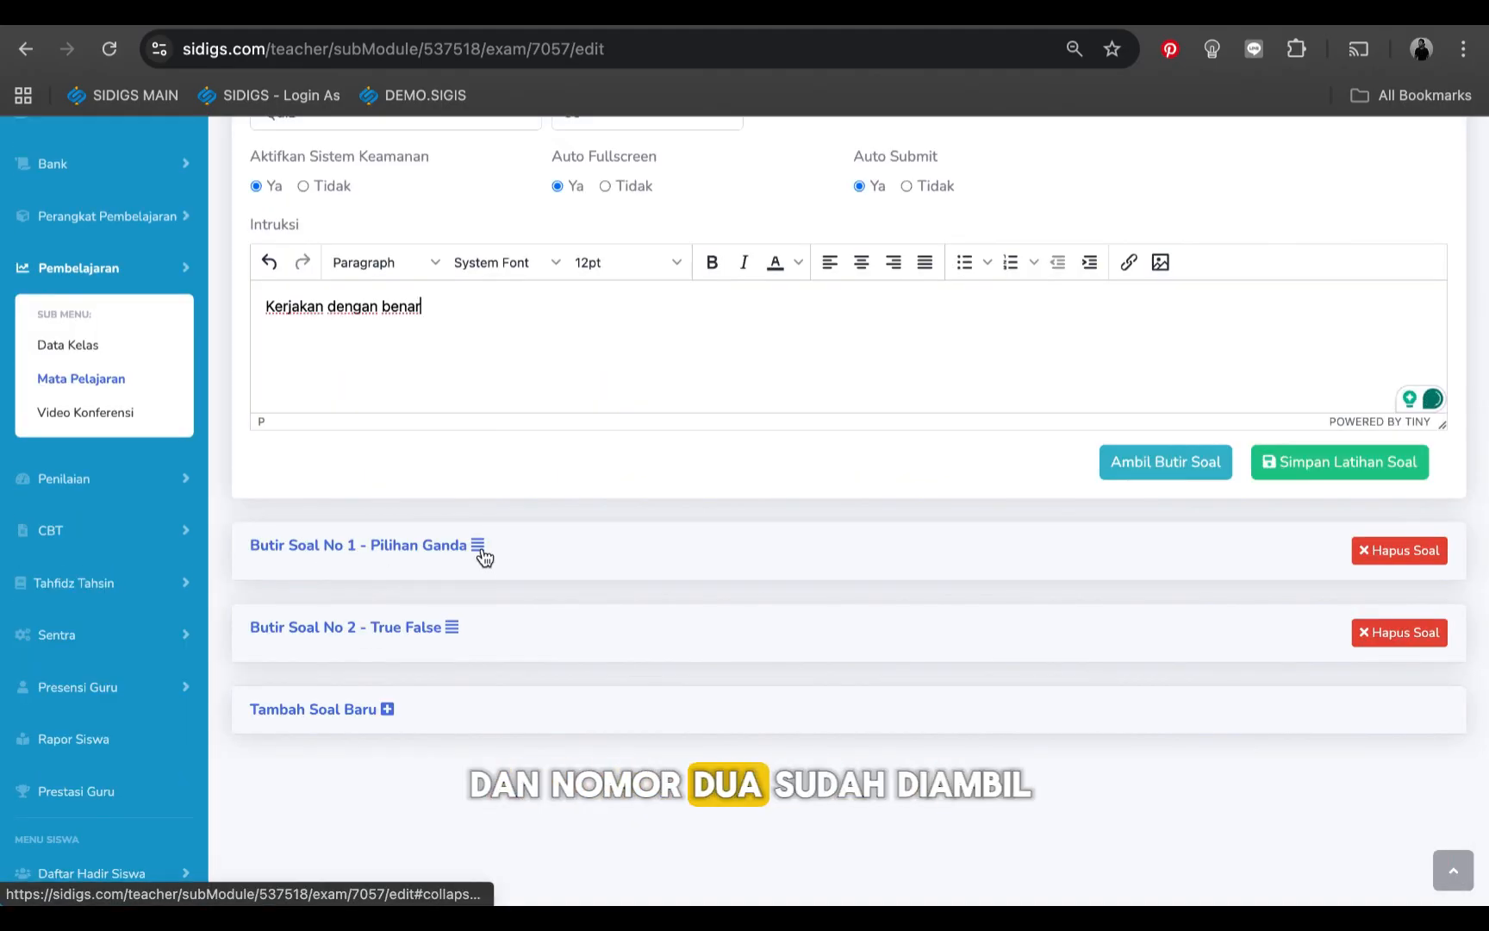
click(479, 548)
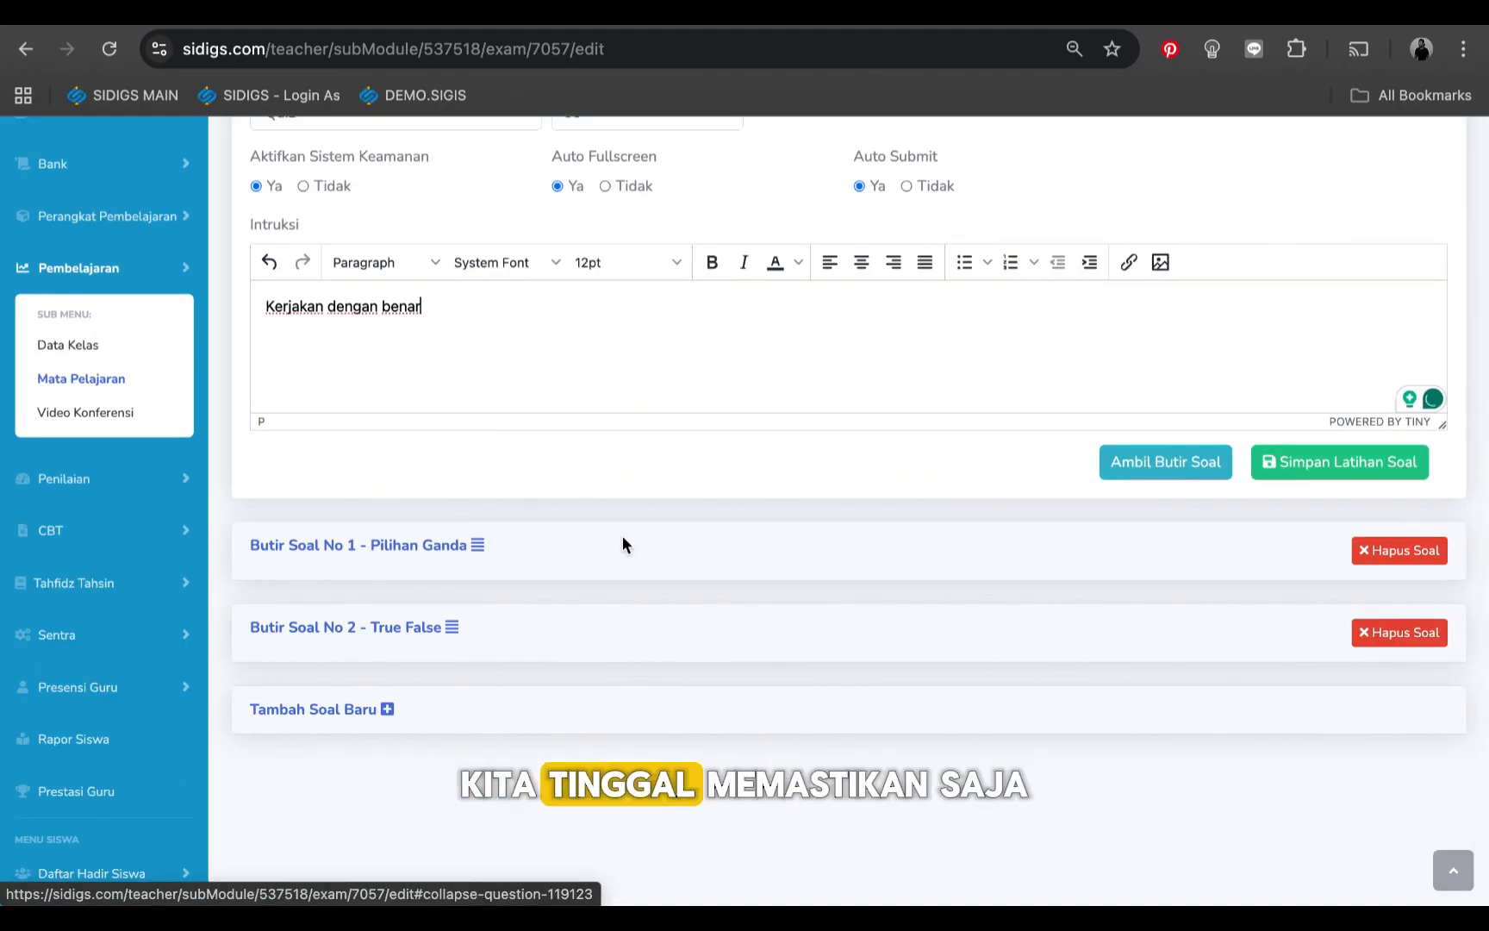
scroll(626, 547, down, 5)
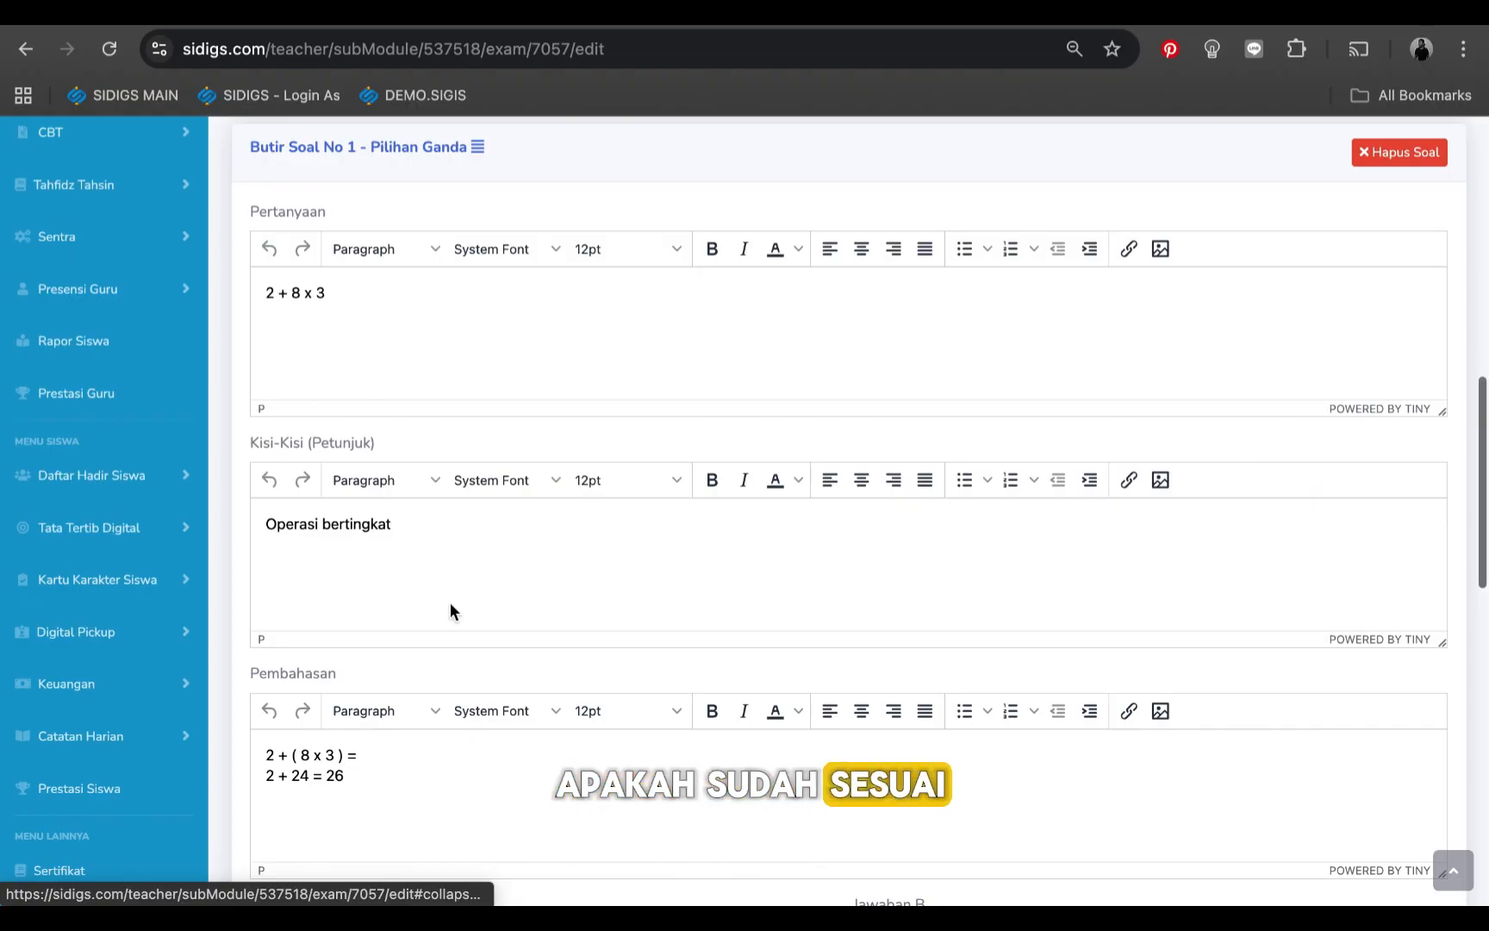
scroll(499, 589, down, 10)
scroll(571, 528, down, 3)
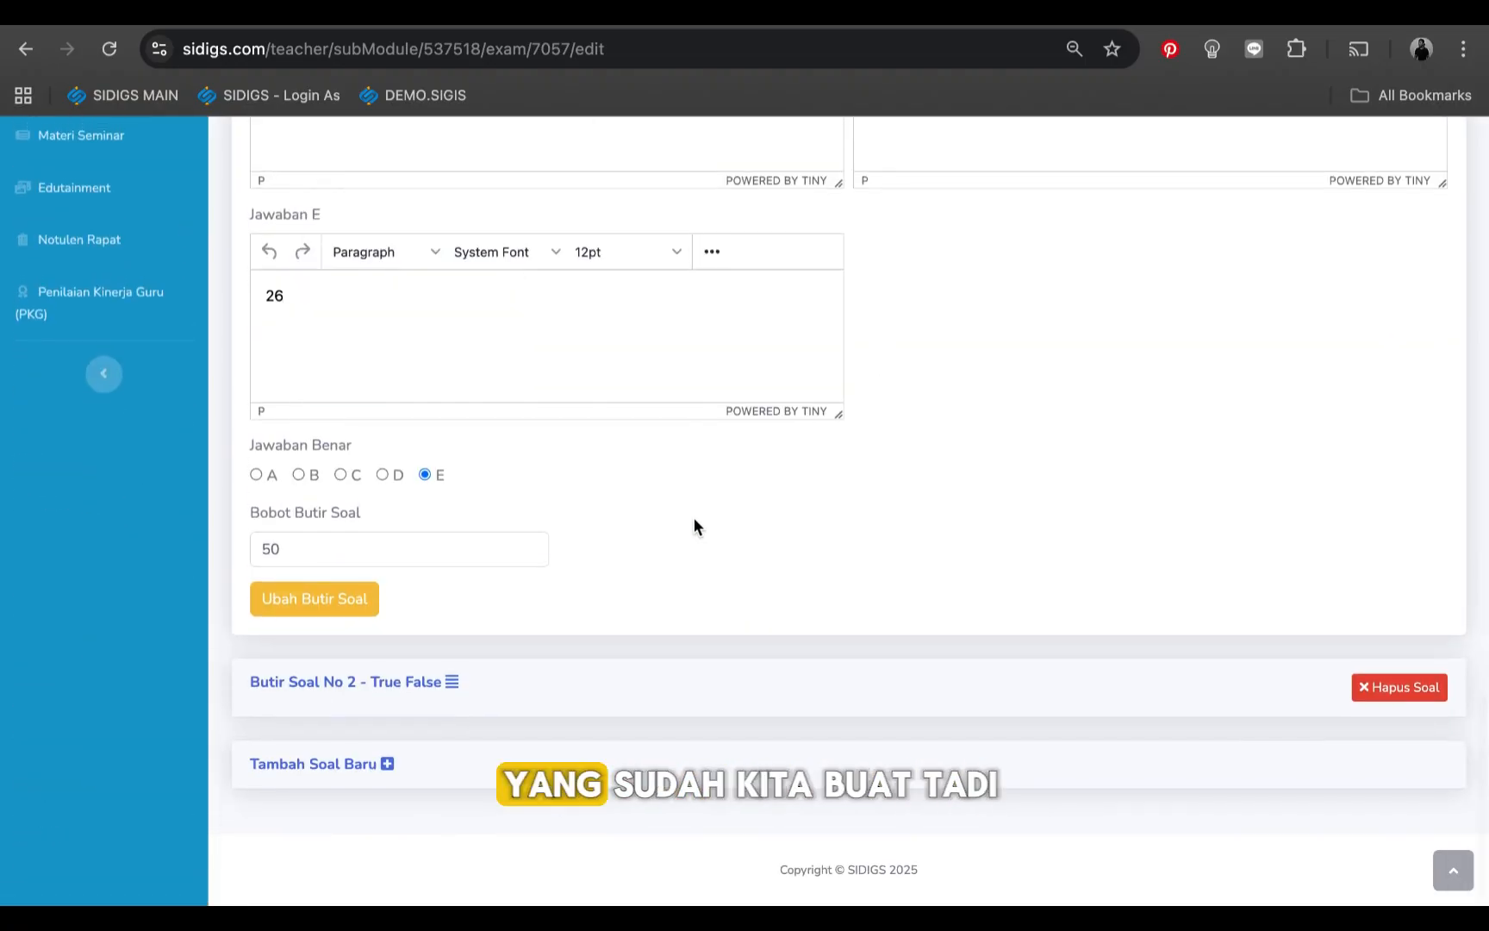
click(453, 685)
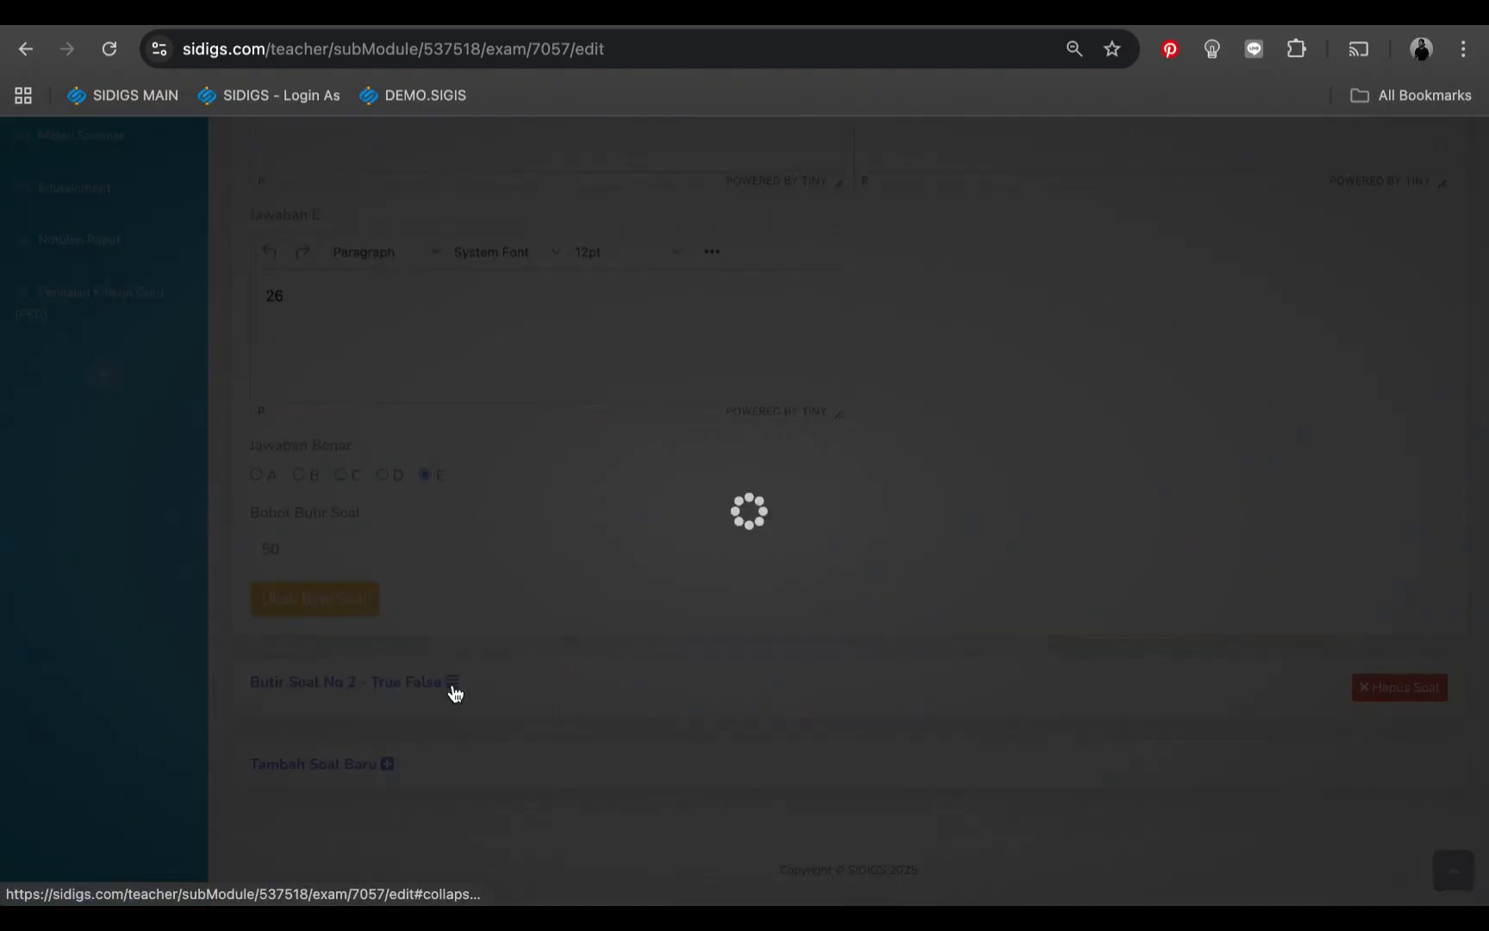
scroll(551, 620, down, 3)
scroll(518, 575, up, 3)
scroll(519, 575, down, 4)
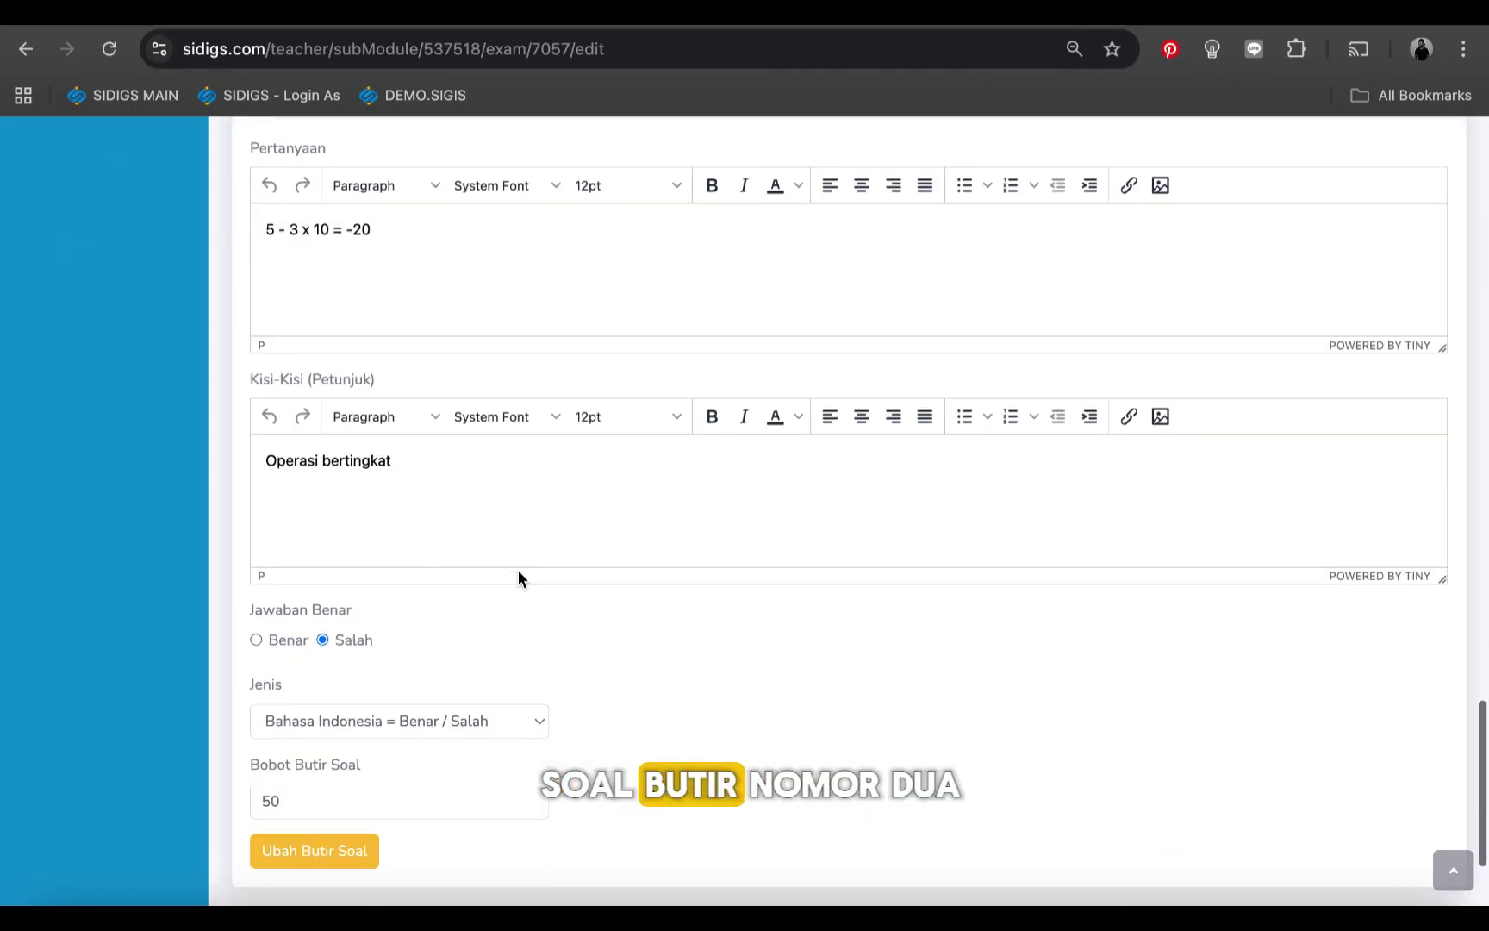
Step: Save the practice exercise, return to the module list and expand the sub-modules of Matematika Level Menengah
scroll(615, 603, up, 15)
scroll(615, 603, up, 15)
scroll(615, 603, down, 4)
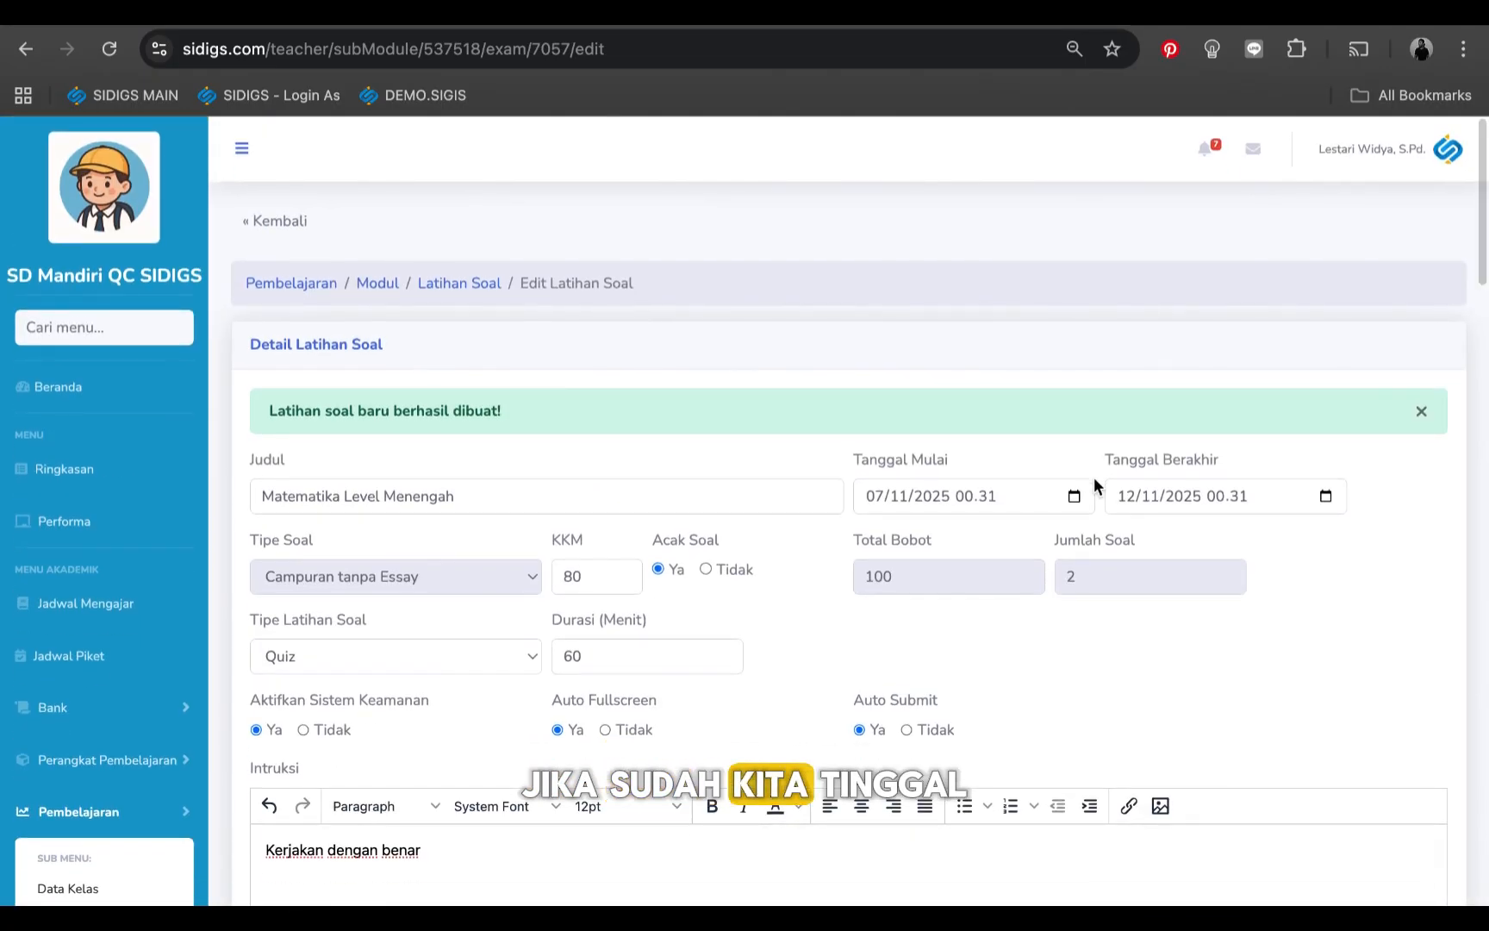
click(1307, 665)
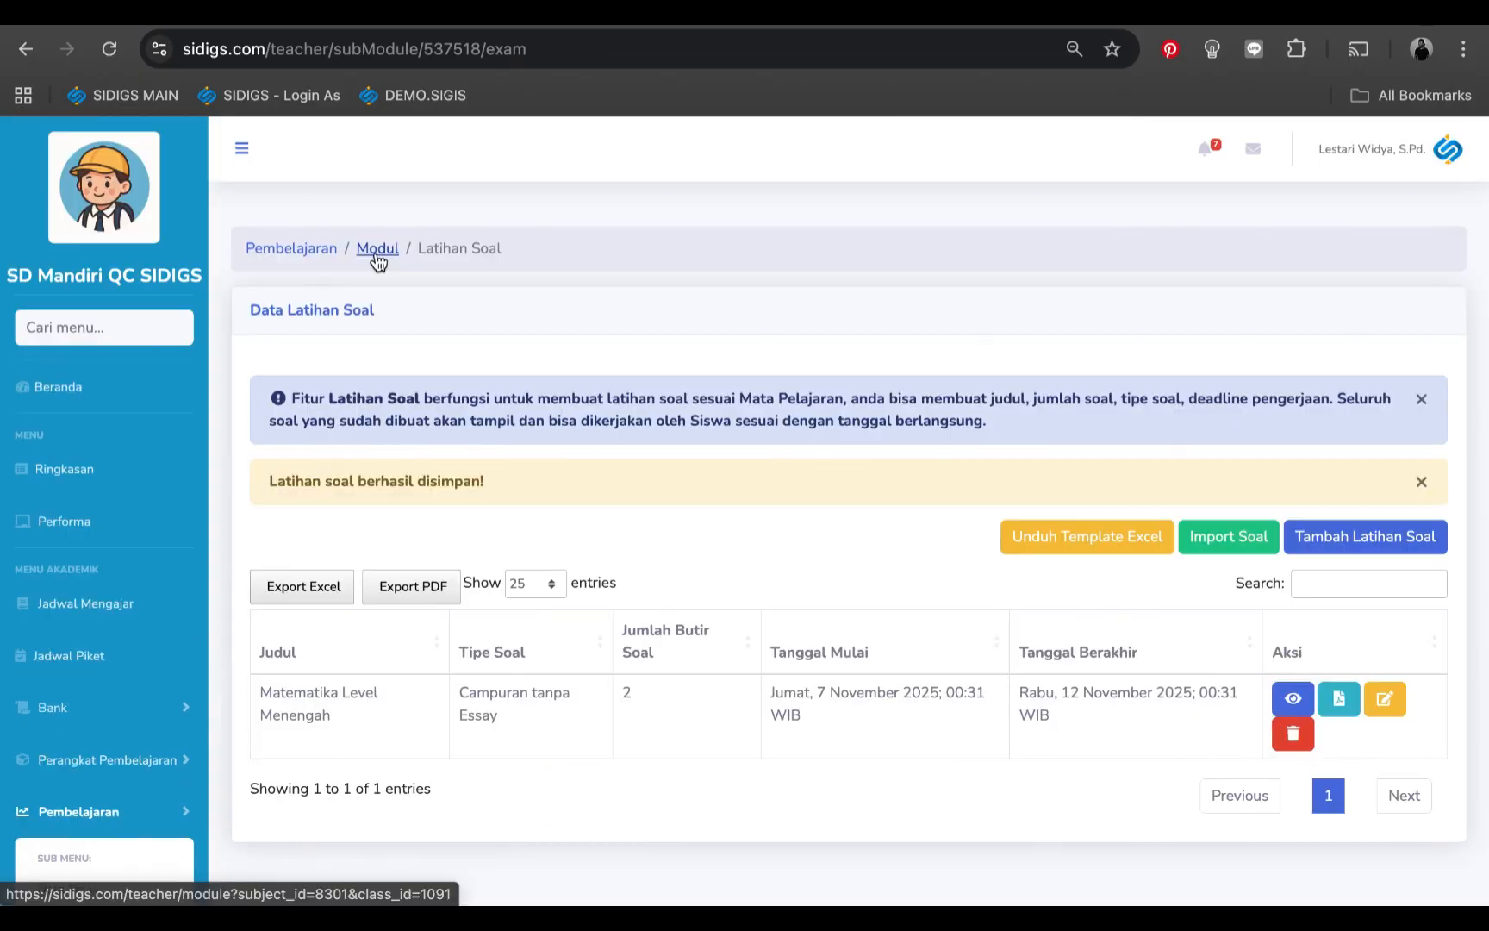
click(377, 255)
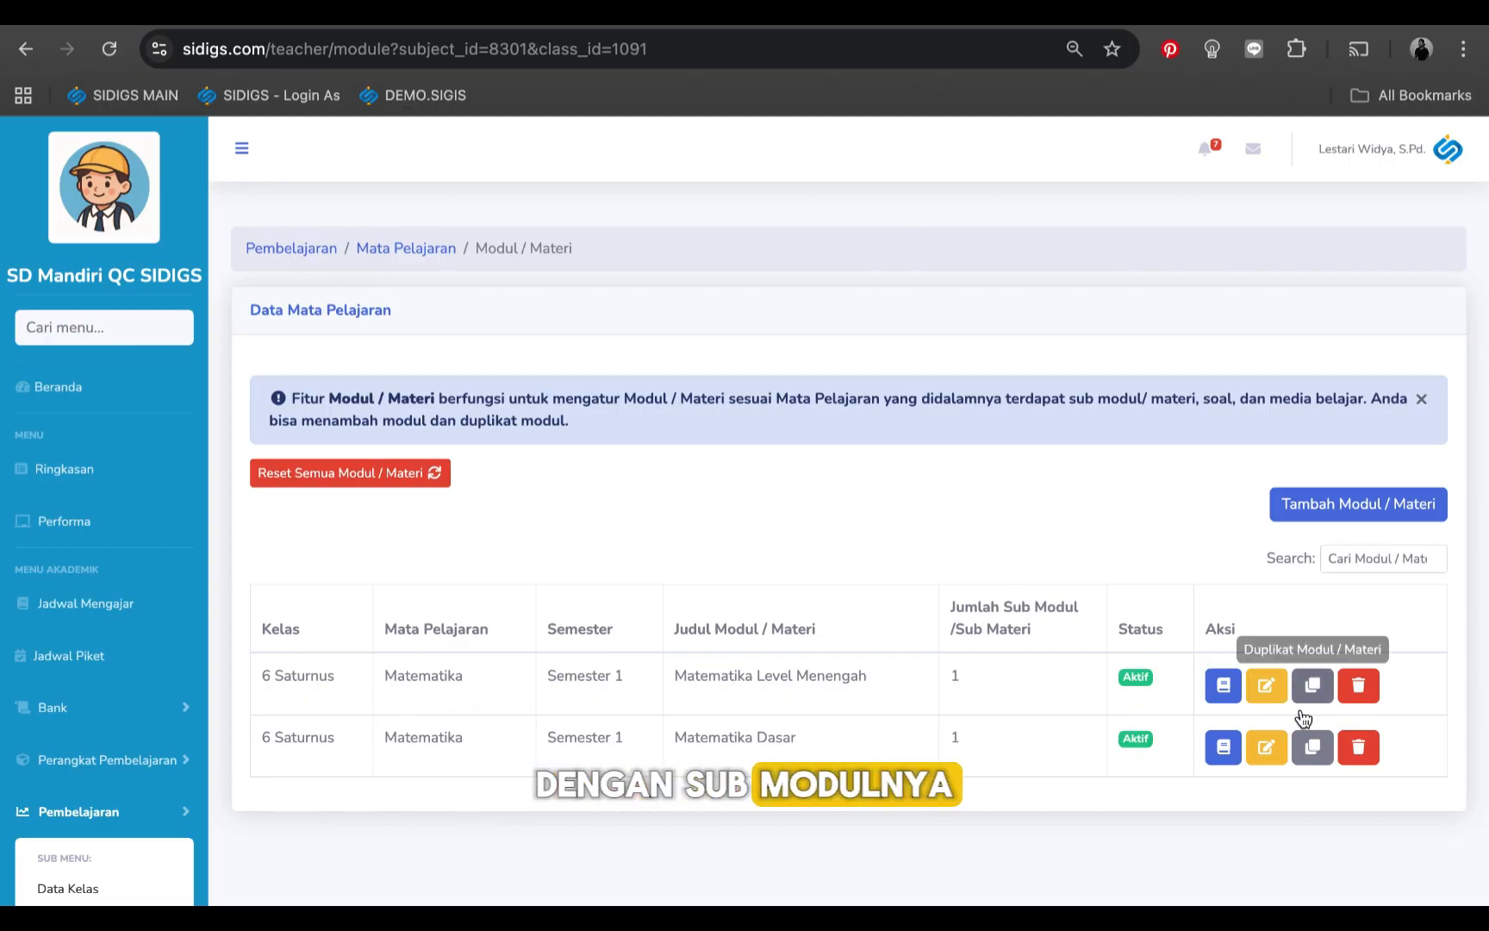
click(1223, 683)
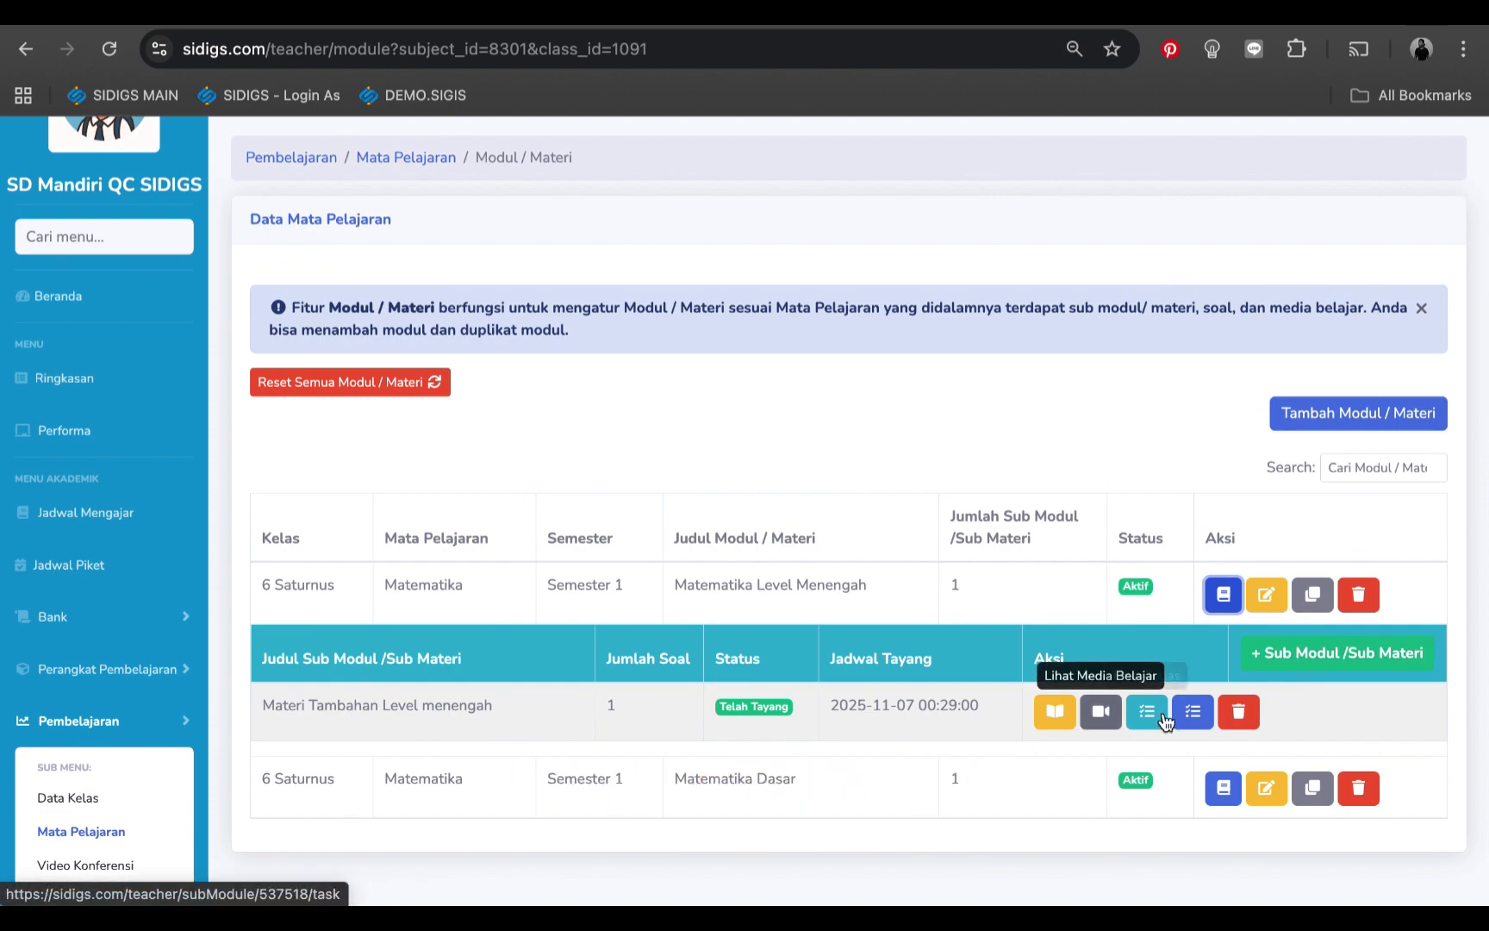